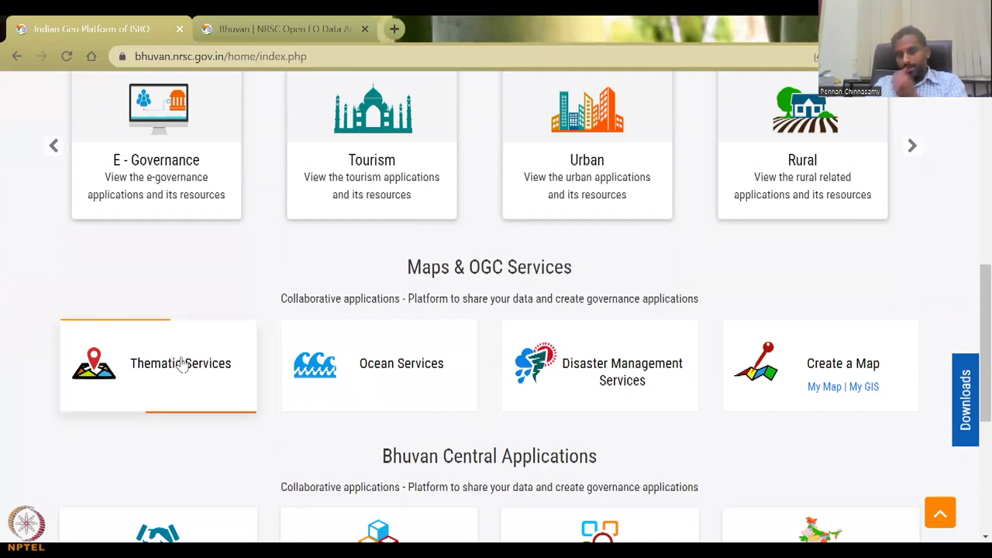
- Open the Thematic Services page and move the Open Data Archive browser tab directly after the Bhuvan home tab
click(184, 364)
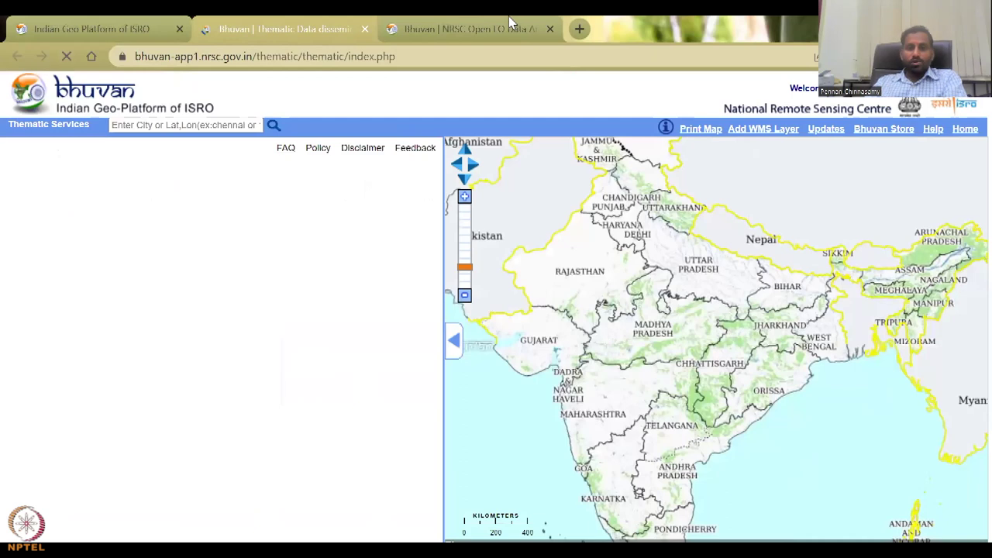
click(509, 23)
drag(513, 26, 333, 23)
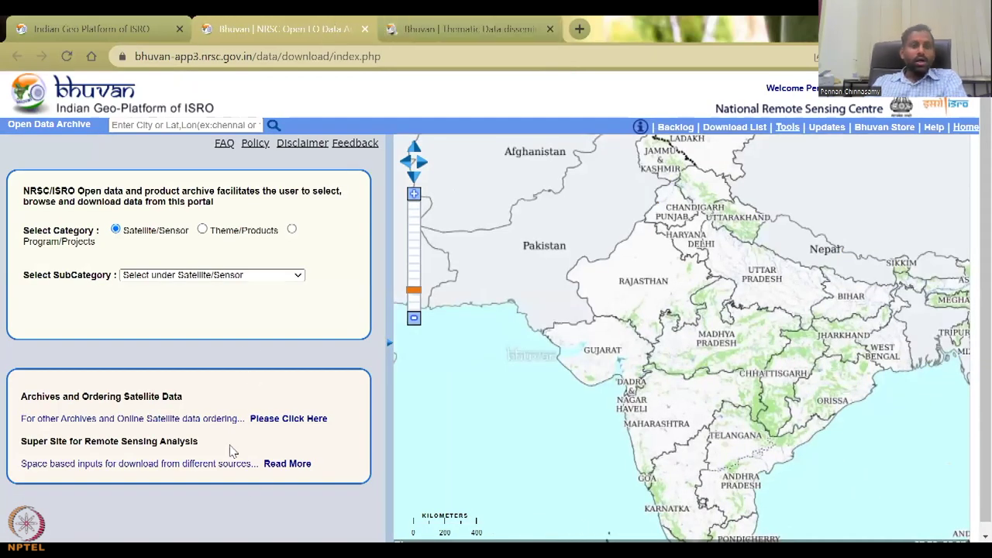
- Choose the Satellite/Sensor category with the Oceansat-2: OCM subcategory and read its notice about the portal
click(203, 229)
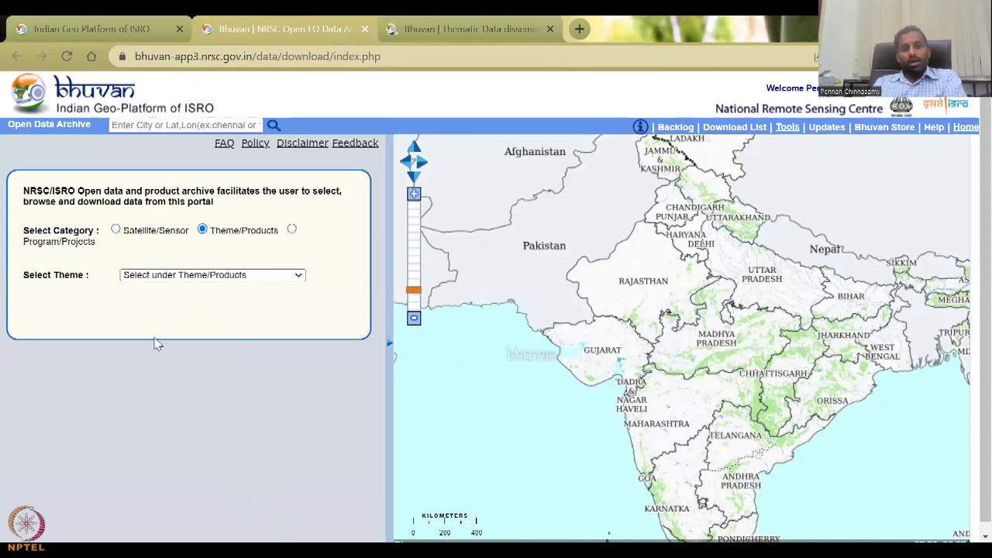
click(115, 230)
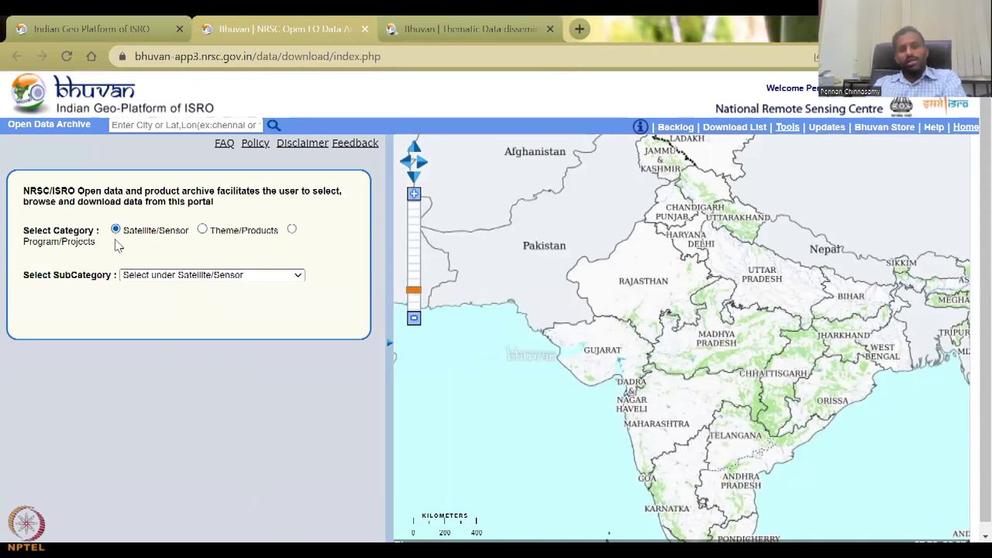
click(164, 276)
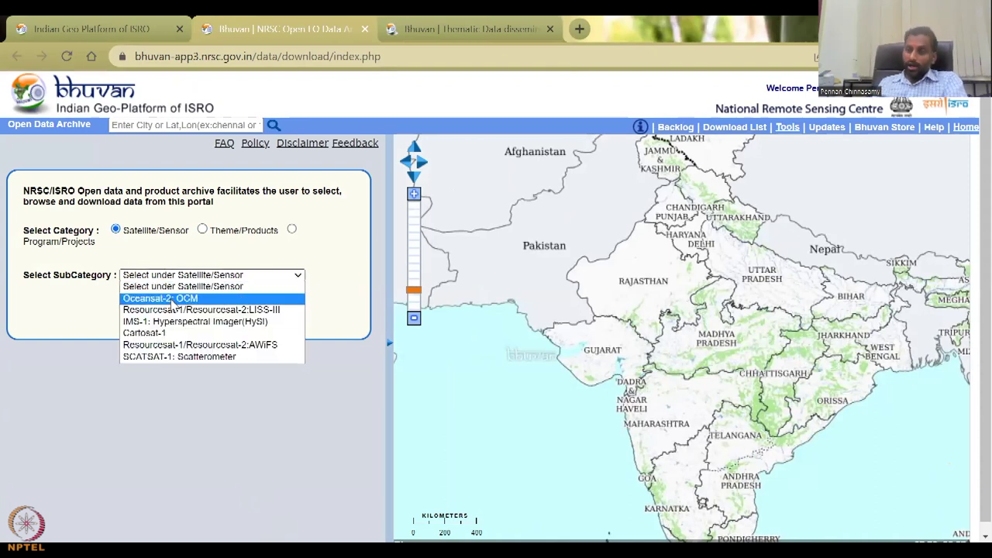
click(171, 300)
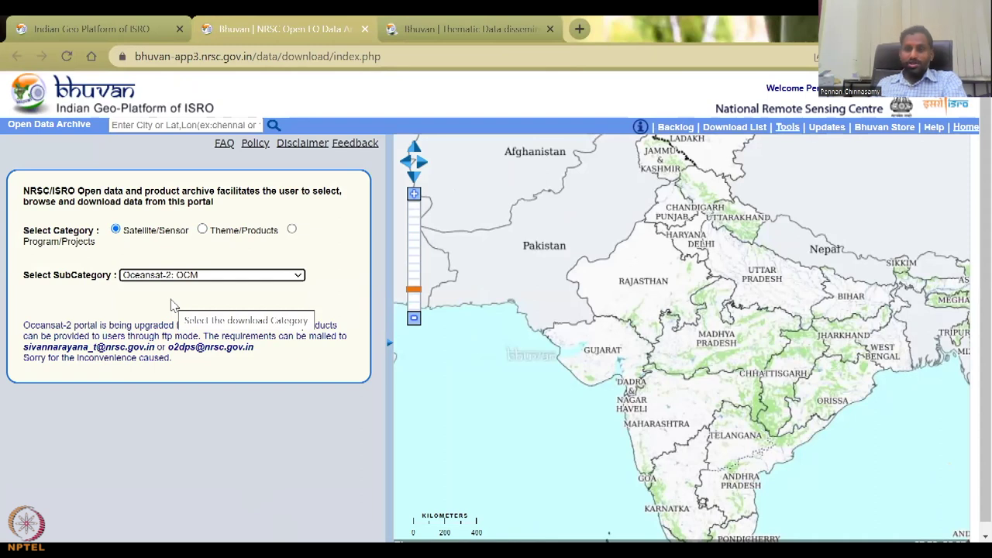
drag(35, 326, 313, 325)
click(232, 326)
drag(122, 326, 261, 326)
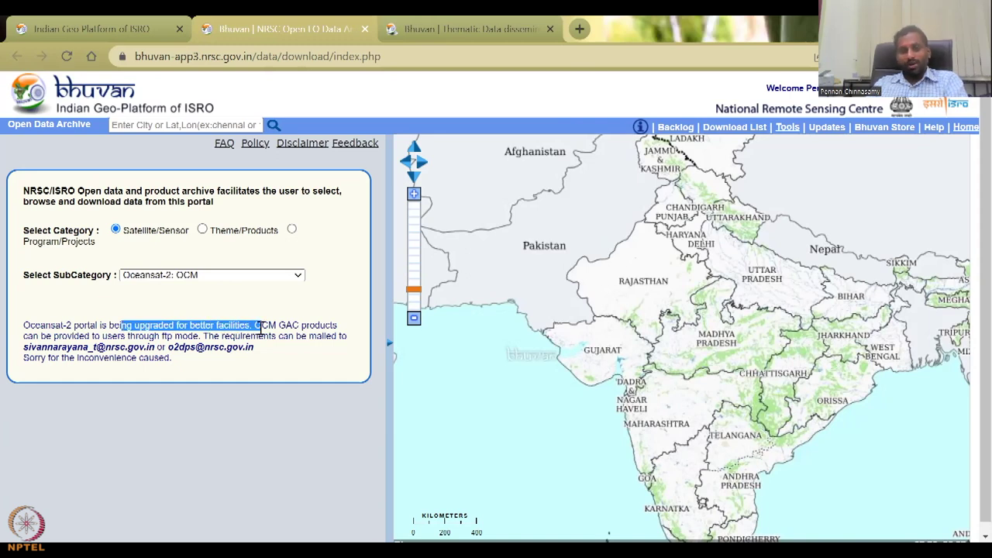
click(261, 326)
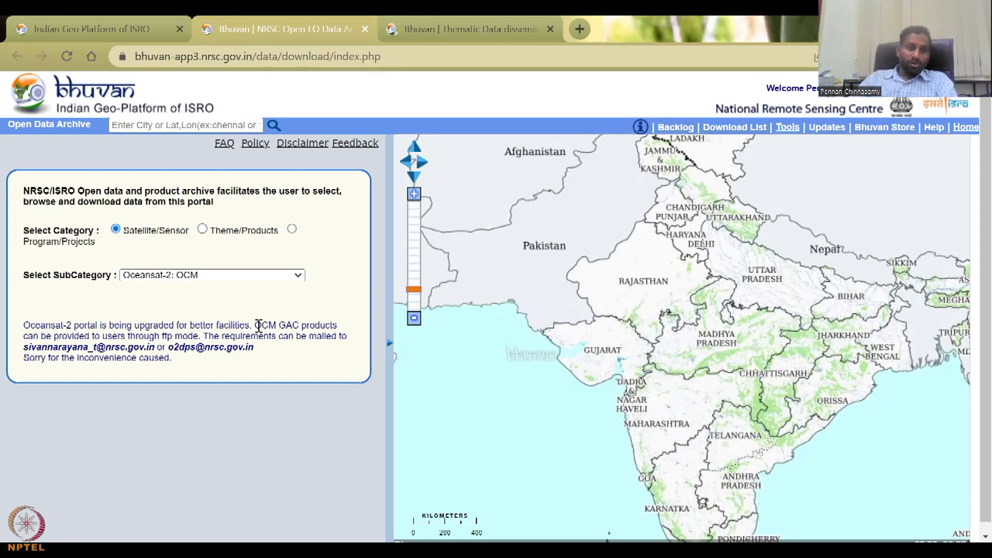
- Revisit the Bhuvan home page and search Google for "bhuvan ndvi" in a new browser tab
click(128, 31)
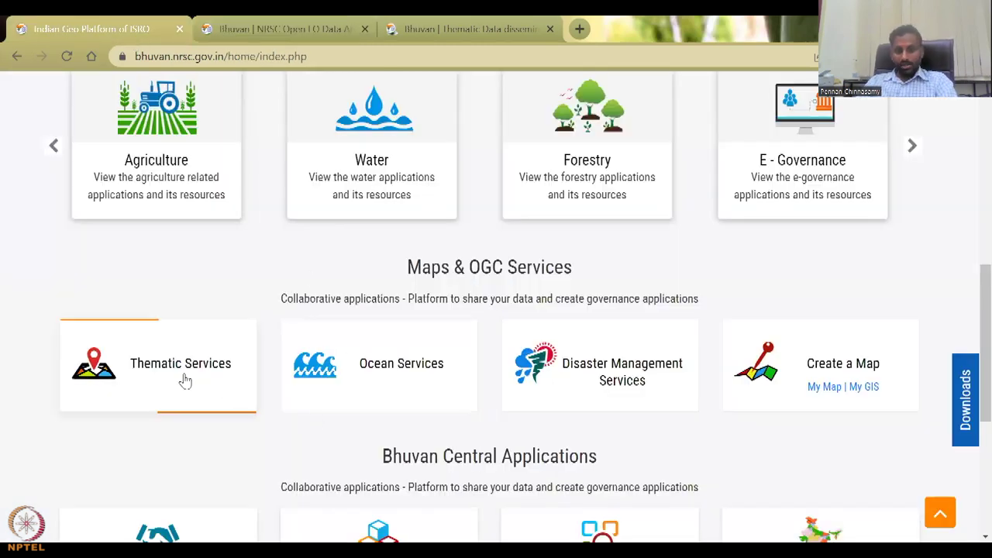
scroll(312, 310, up, 4)
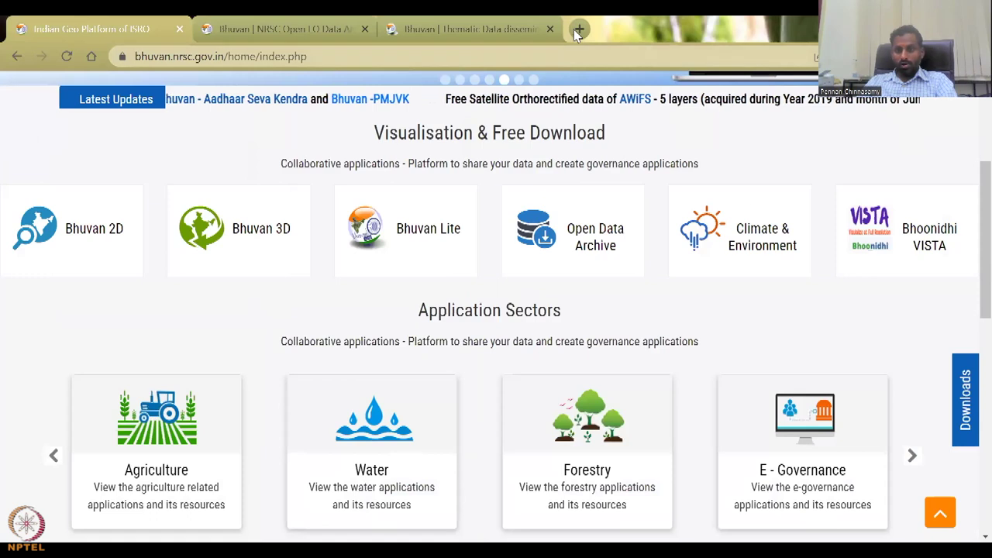
click(576, 29)
text(v)
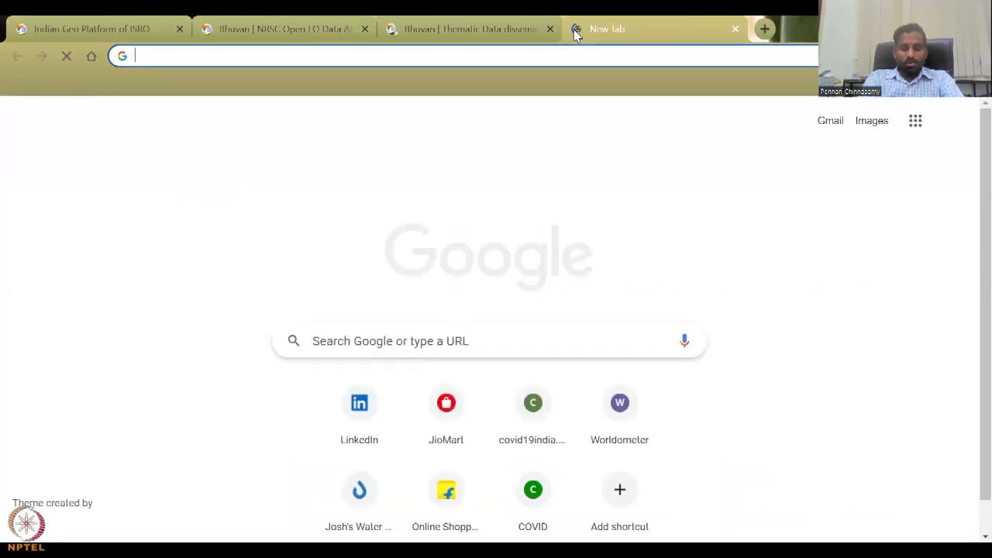
text(bhuvan)
key(Down)
key(Return)
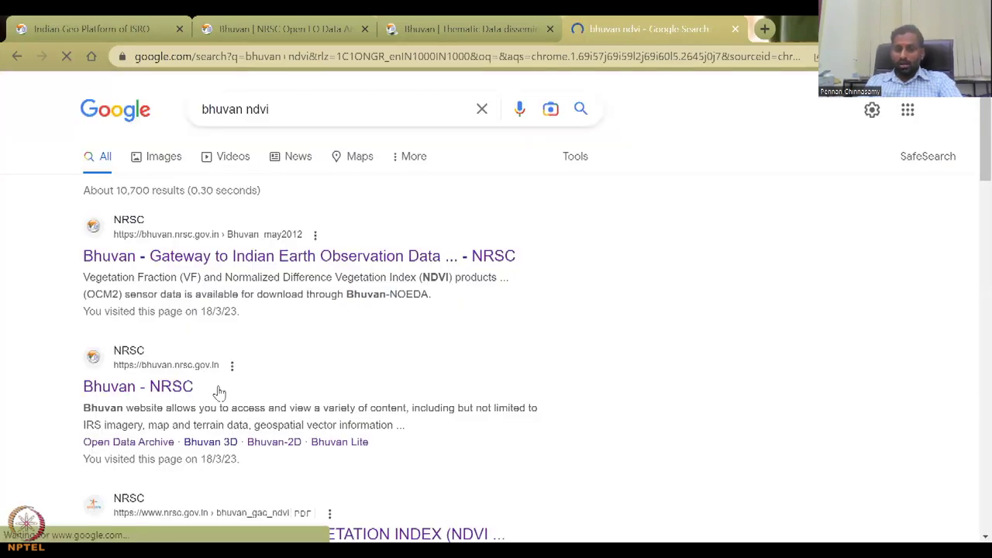
- Check the NRSC Open EO Data Archive search result, close it and return to the original Open Data Archive page
scroll(237, 452, down, 4)
scroll(237, 452, up, 2)
scroll(240, 448, down, 5)
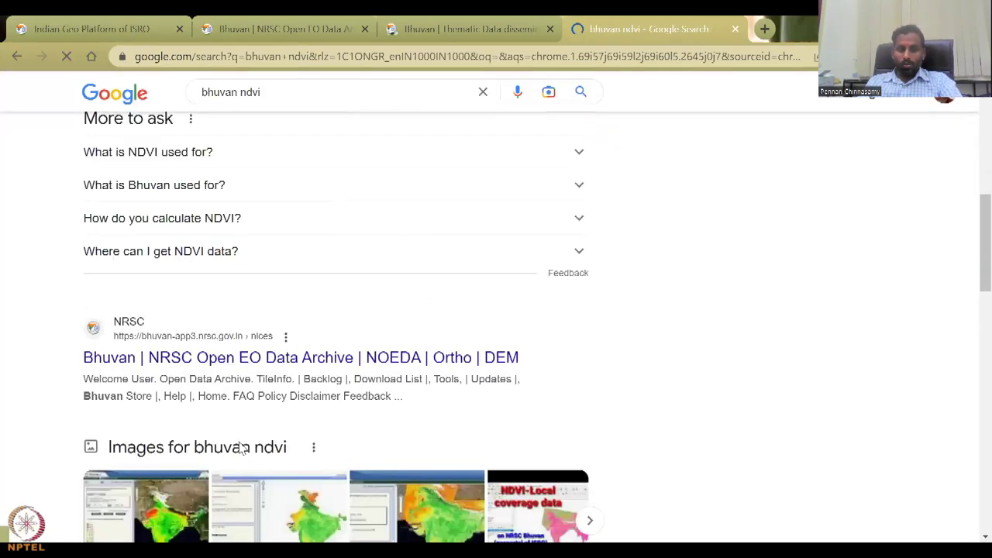
click(385, 368)
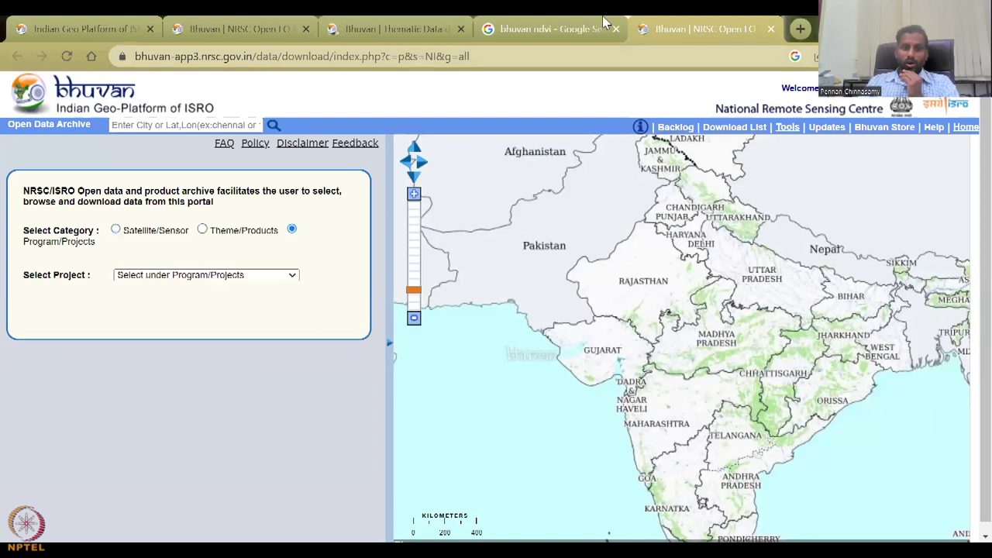
click(772, 28)
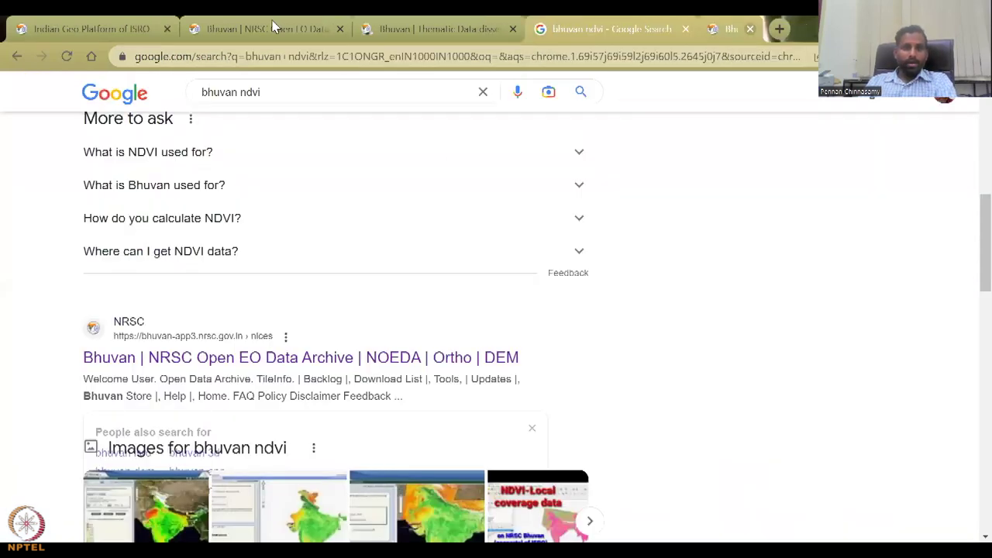
click(276, 28)
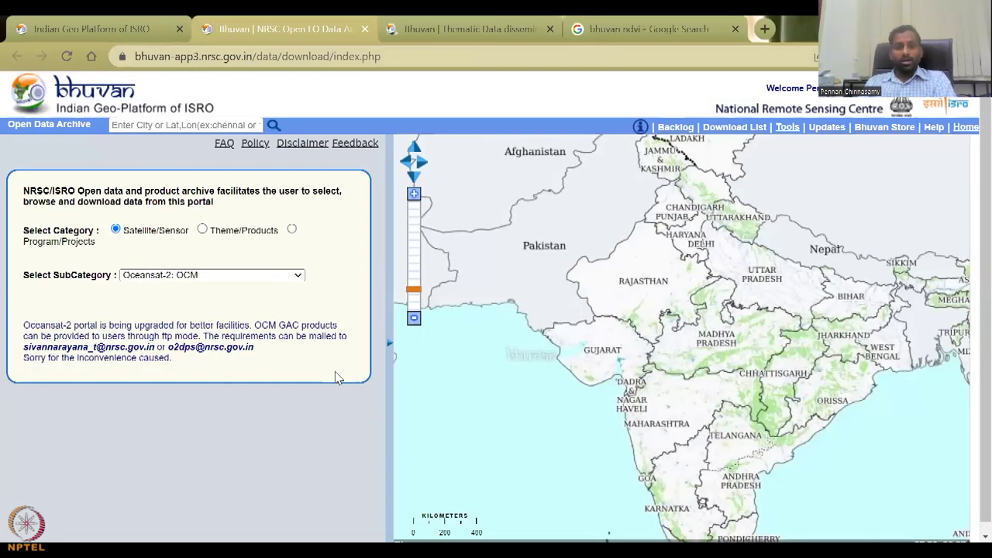
- Set the subcategory to Resourcesat-1/Resourcesat-2:LISS-III and review its description and area selection options
click(168, 276)
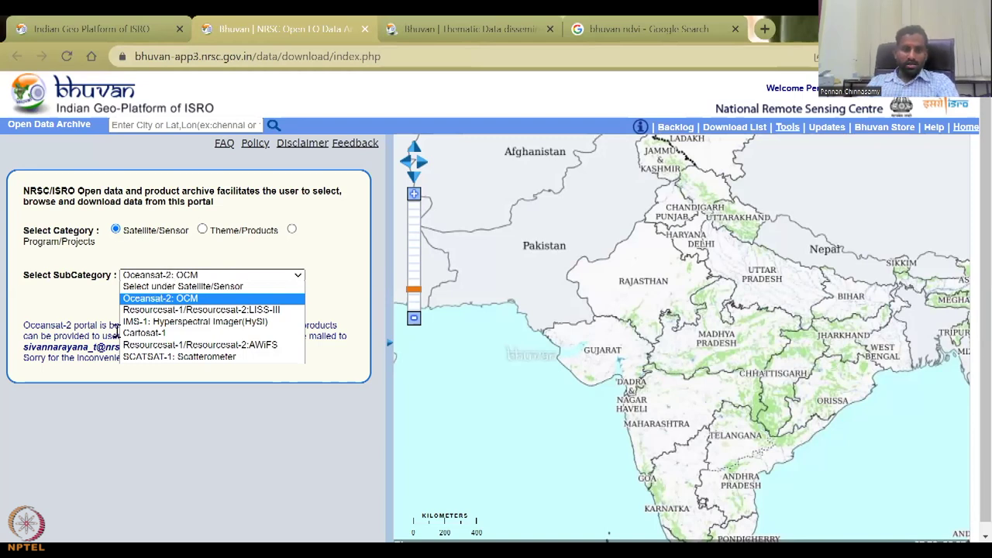
click(197, 279)
click(197, 279)
click(188, 311)
scroll(285, 412, down, 3)
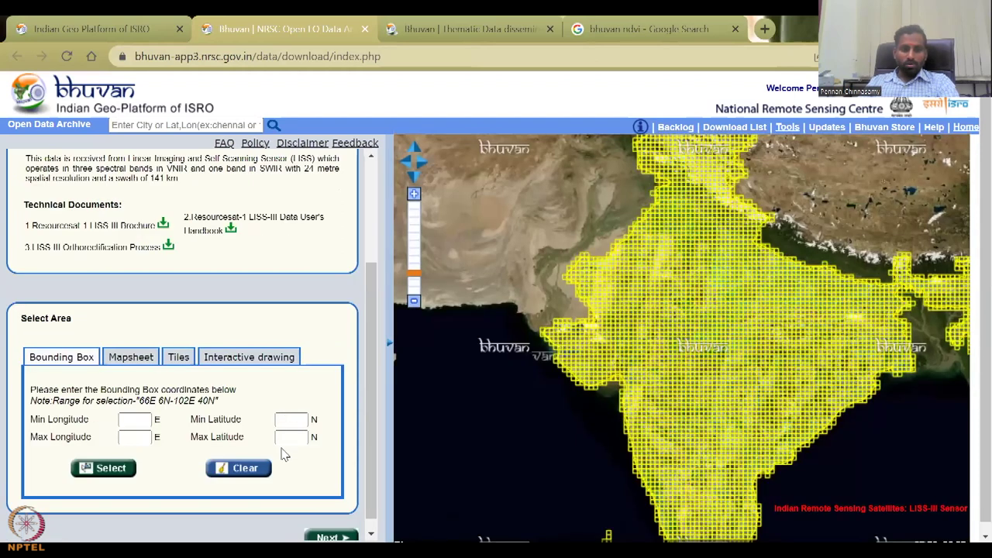
scroll(241, 302, up, 3)
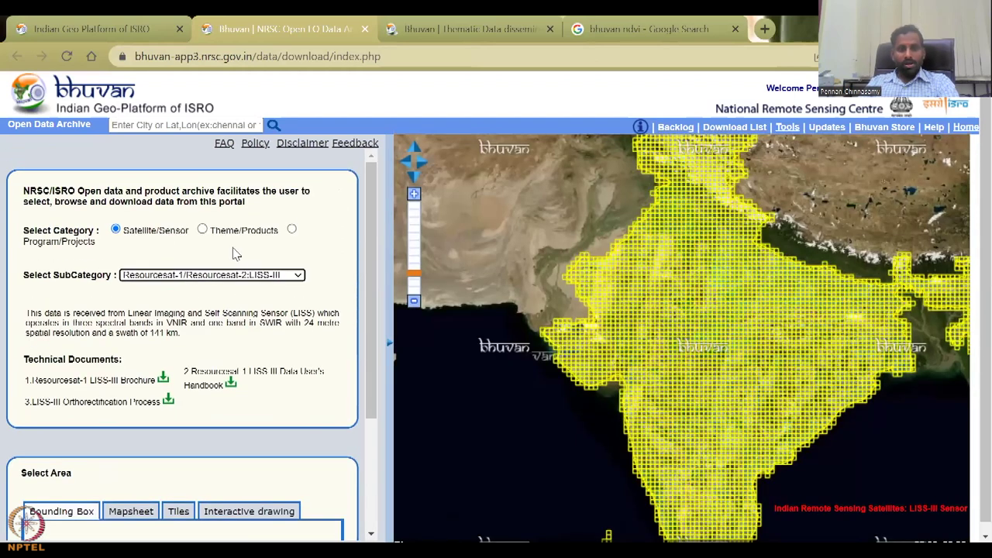
- Switch the category to Theme/Products, set the theme to Land and Terrain and list its products
click(203, 231)
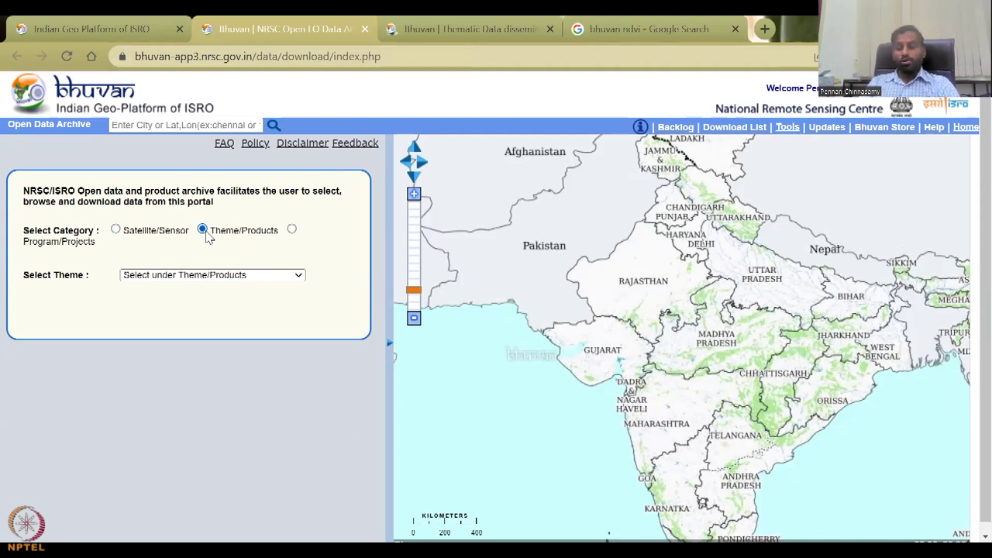
click(225, 279)
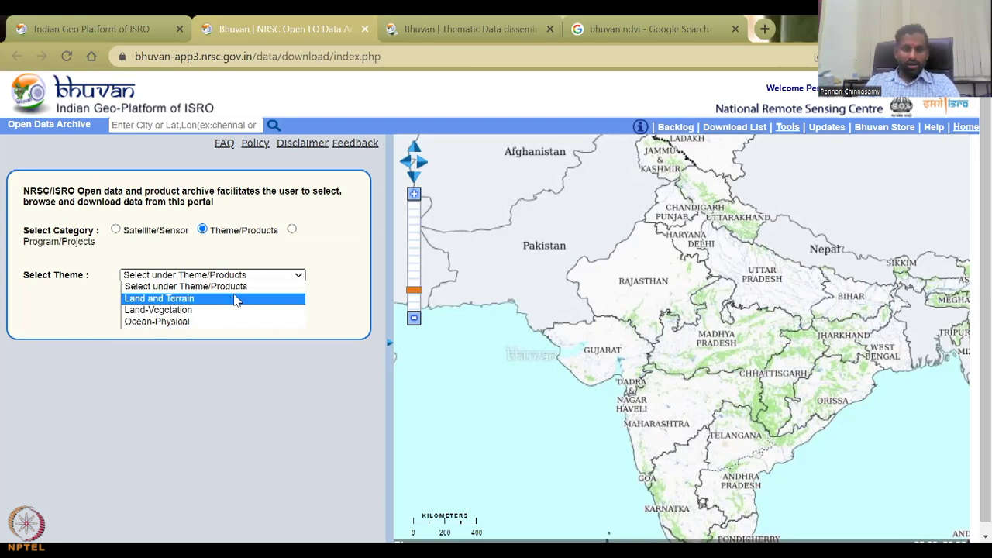
click(231, 299)
click(233, 300)
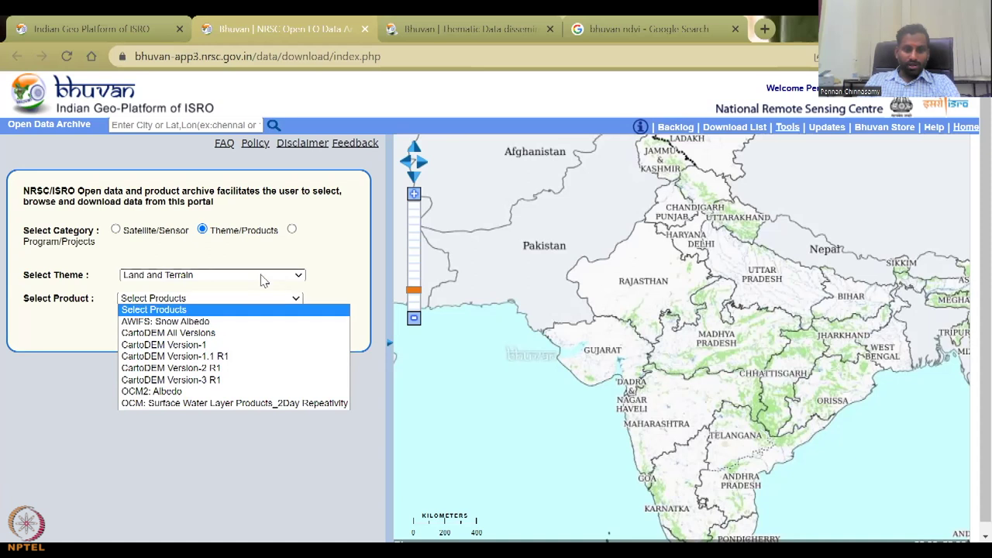
- Try the Land-Vegetation theme, return to Land and Terrain and list its products again
click(260, 276)
click(252, 310)
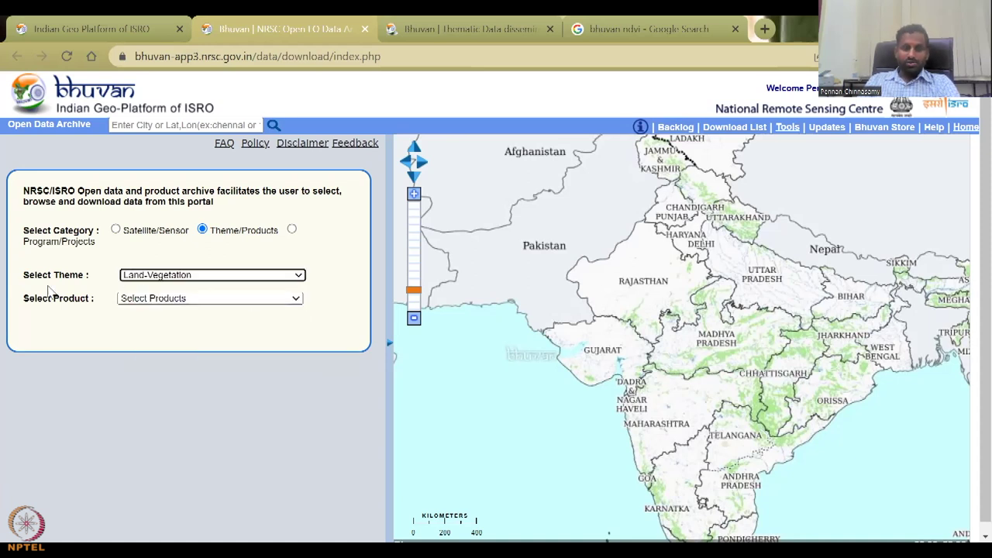
click(217, 276)
click(220, 299)
click(220, 304)
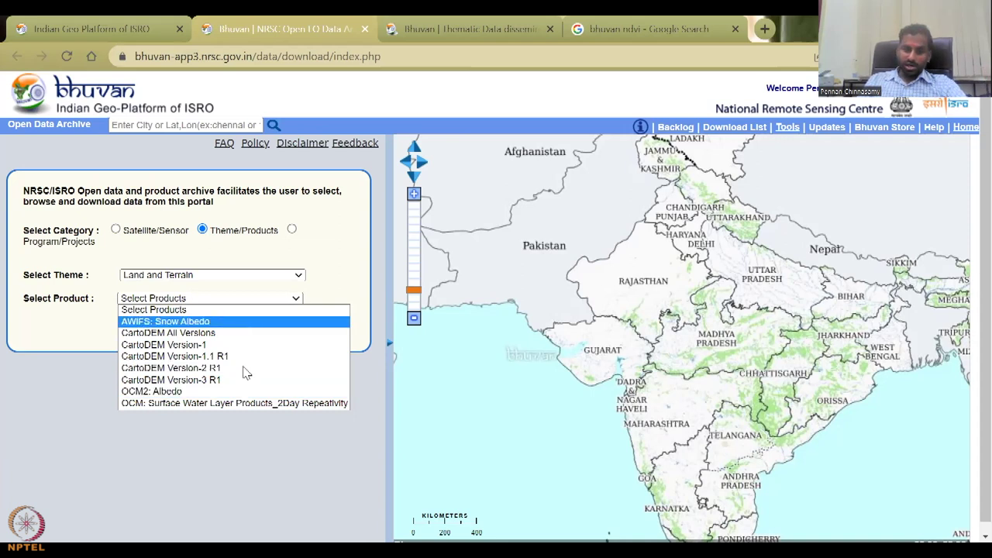
- Set the theme to Land-Vegetation and the product to OCM2: Normalized Difference Vegetation Index - Global Coverage
click(281, 277)
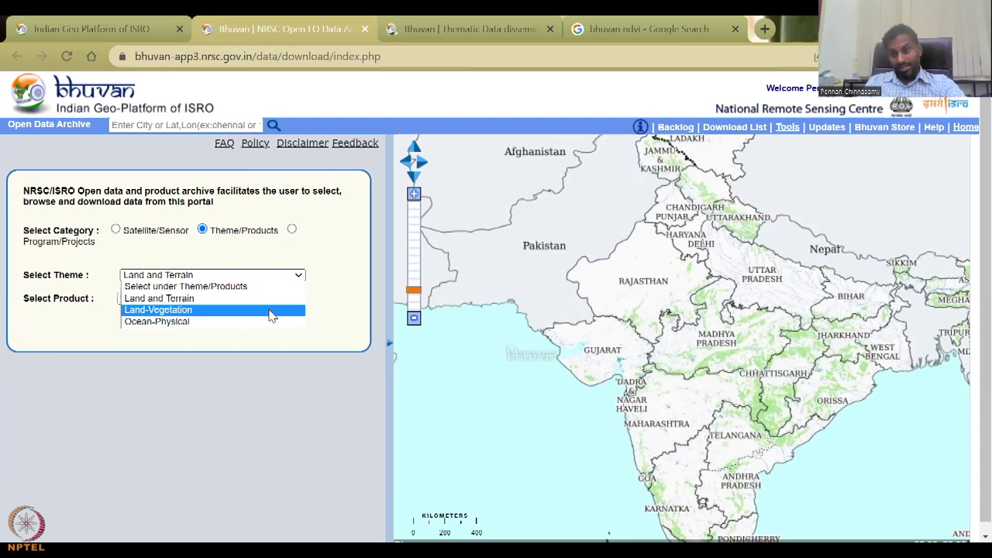
click(217, 309)
click(217, 298)
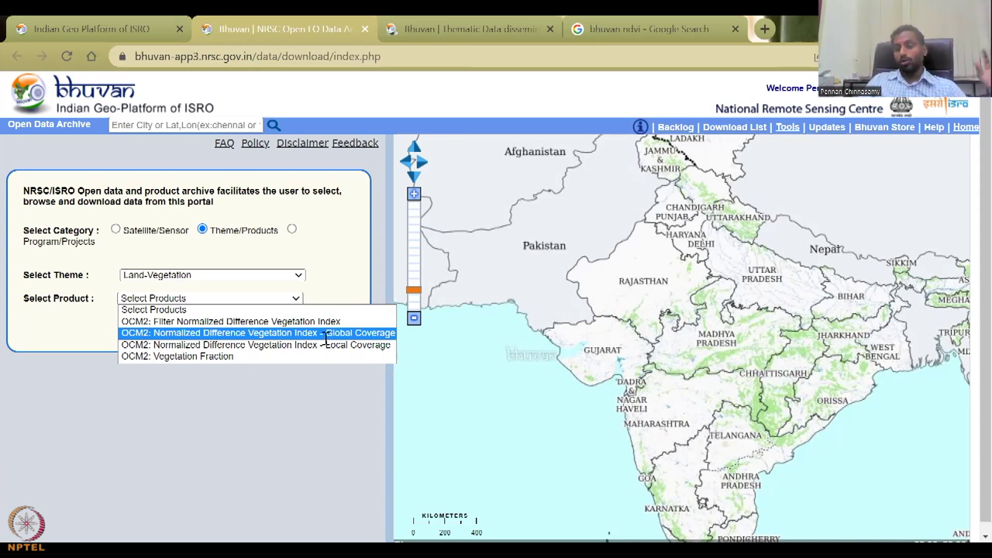
click(325, 335)
click(299, 312)
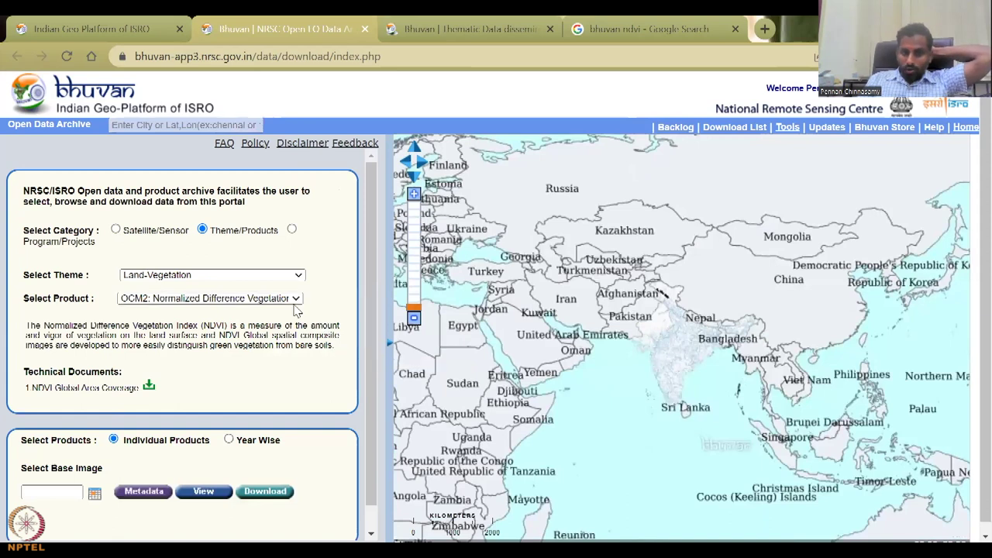
- Look at the OCM2: Vegetation Fraction product and settle on OCM2: Normalized Difference Vegetation Index - Local Coverage
click(293, 298)
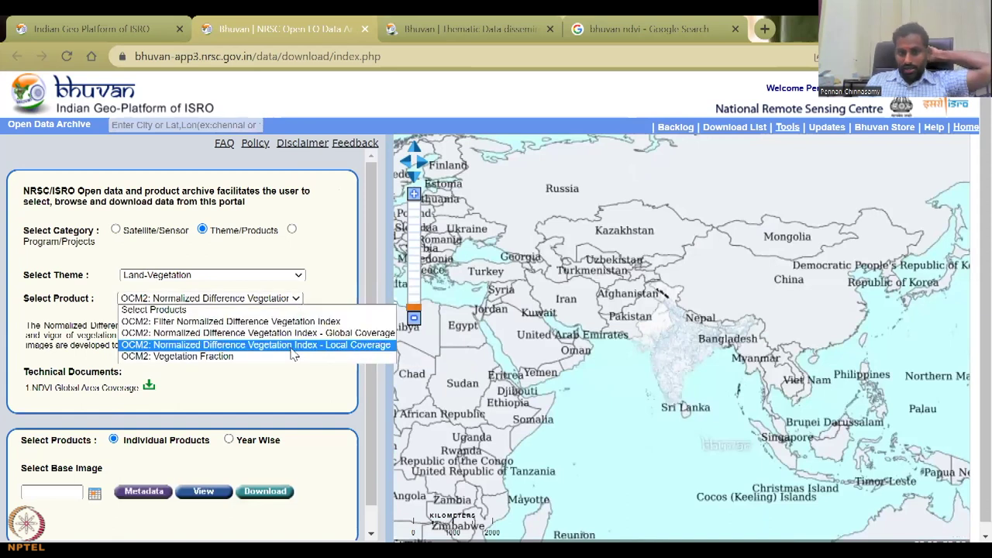
click(293, 344)
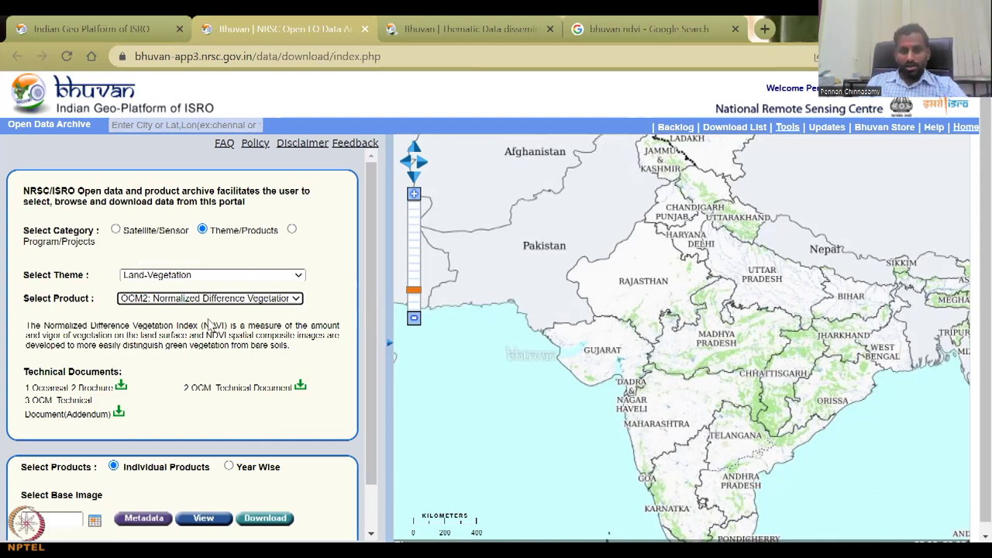
click(285, 302)
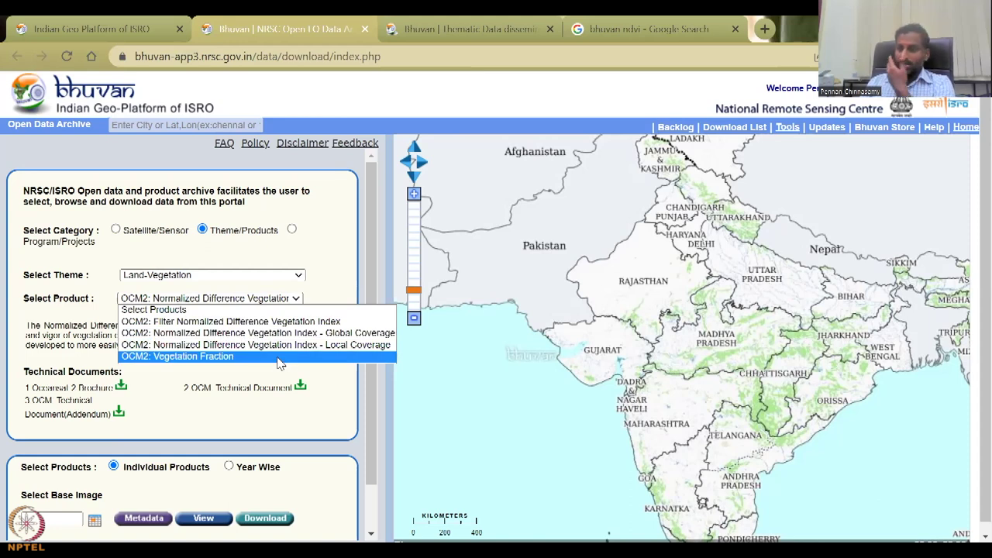
click(279, 358)
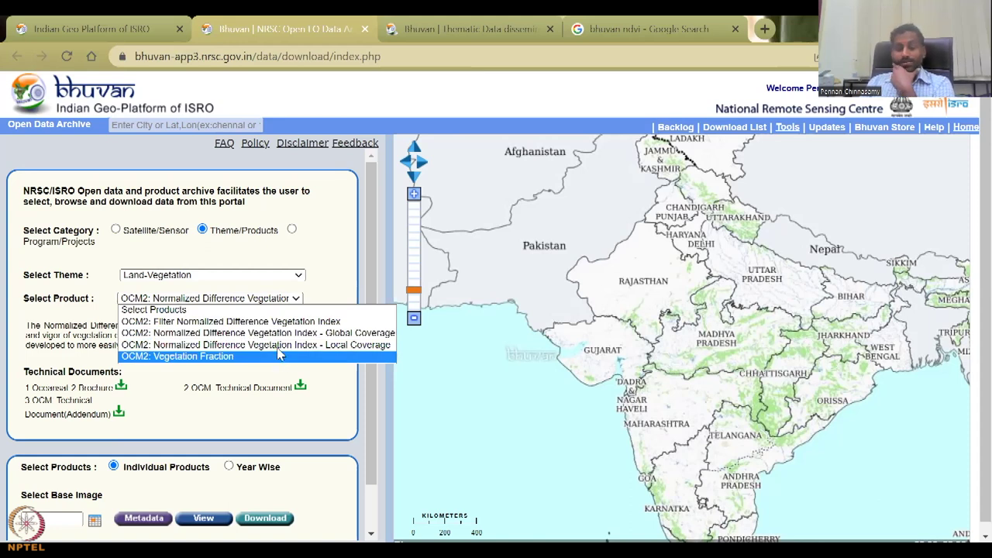
click(276, 301)
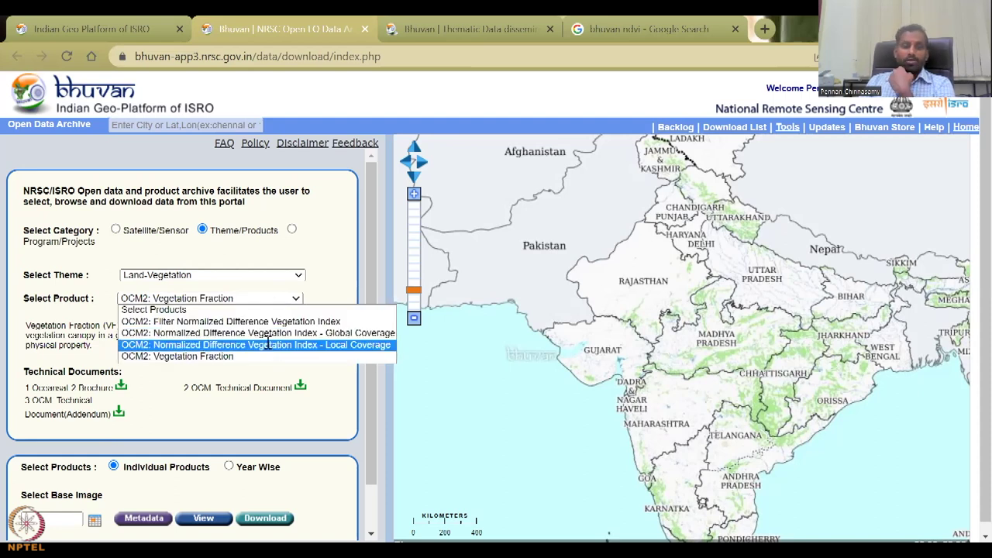
click(267, 344)
- Open the Oceansat-2 Brochure from the technical documents and skim its introductory pages about the satellite
click(121, 390)
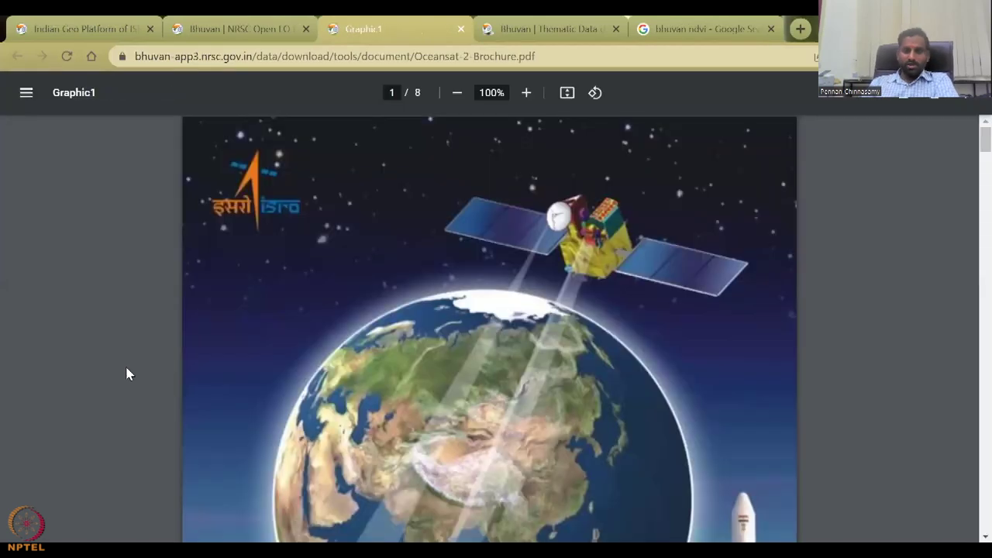
scroll(505, 270, down, 10)
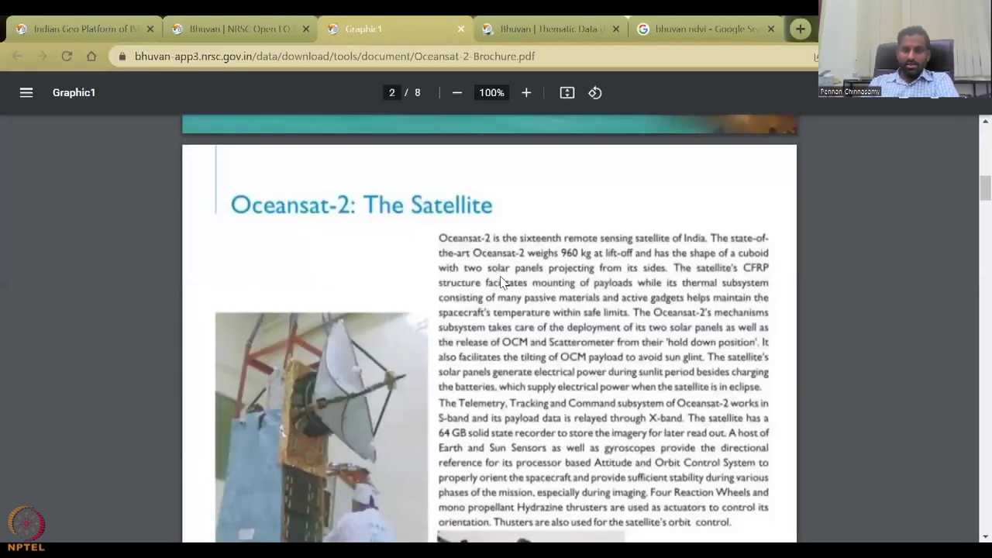
scroll(500, 281, down, 8)
scroll(500, 275, up, 5)
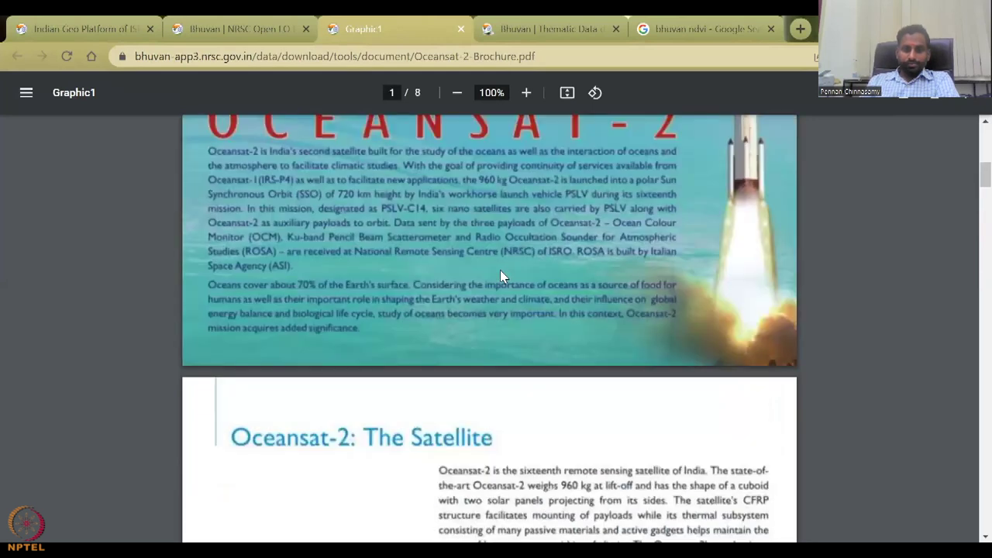
- Read the Oceansat-2 Brochure's payload description and the at-a-glance specifications for the satellite, OCM, Scatterometer, ROSA and orbit
scroll(500, 275, down, 5)
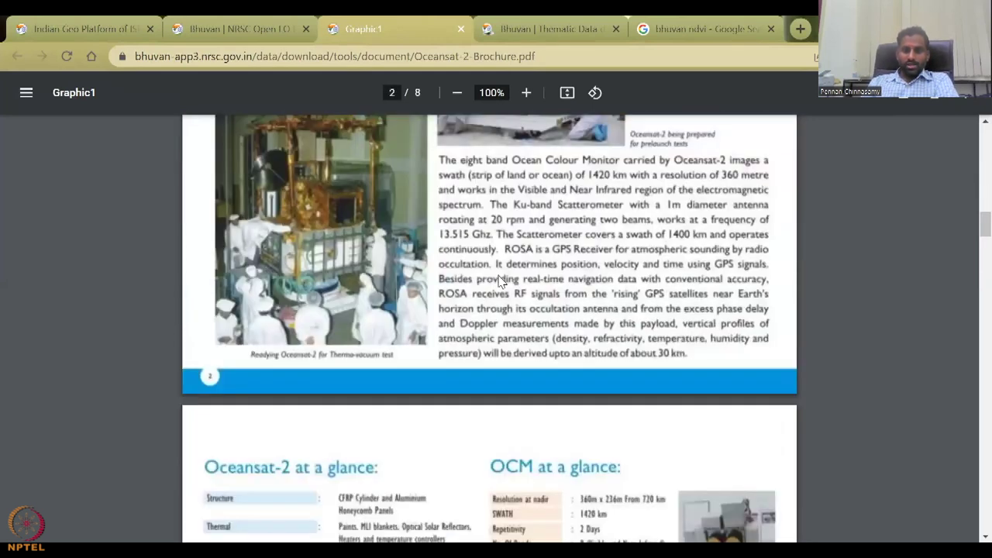
scroll(500, 279, down, 5)
scroll(500, 279, down, 1)
scroll(501, 281, up, 4)
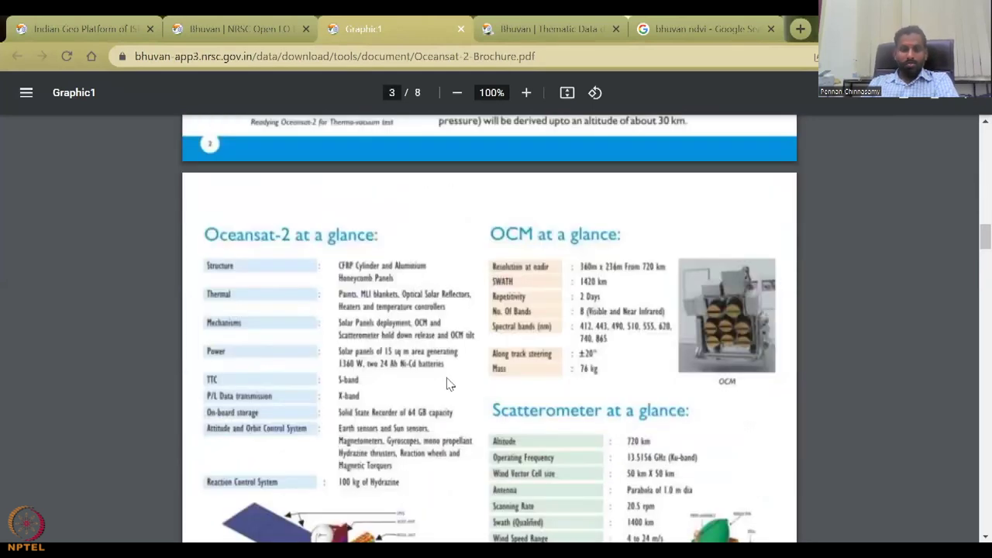
scroll(532, 387, down, 10)
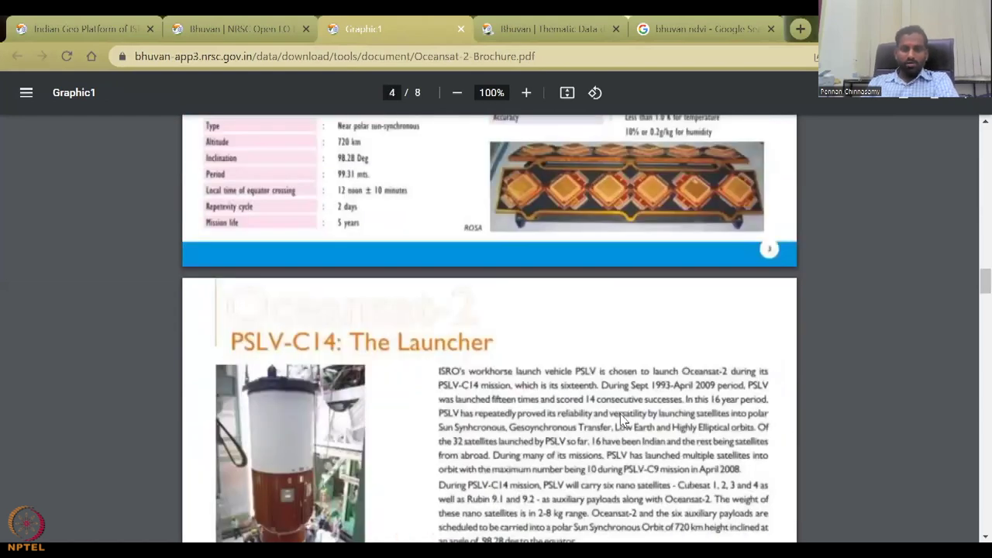
scroll(620, 414, up, 3)
scroll(621, 420, up, 1)
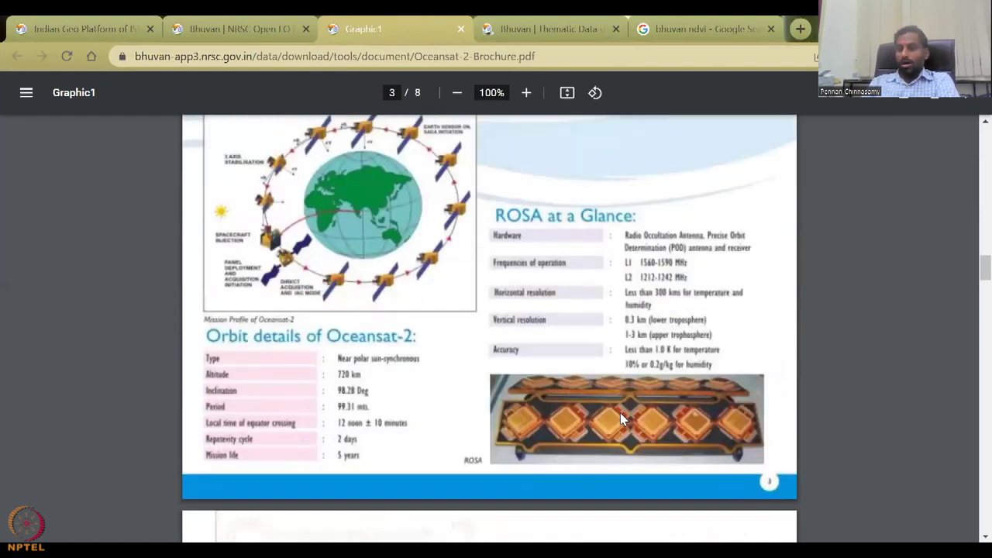
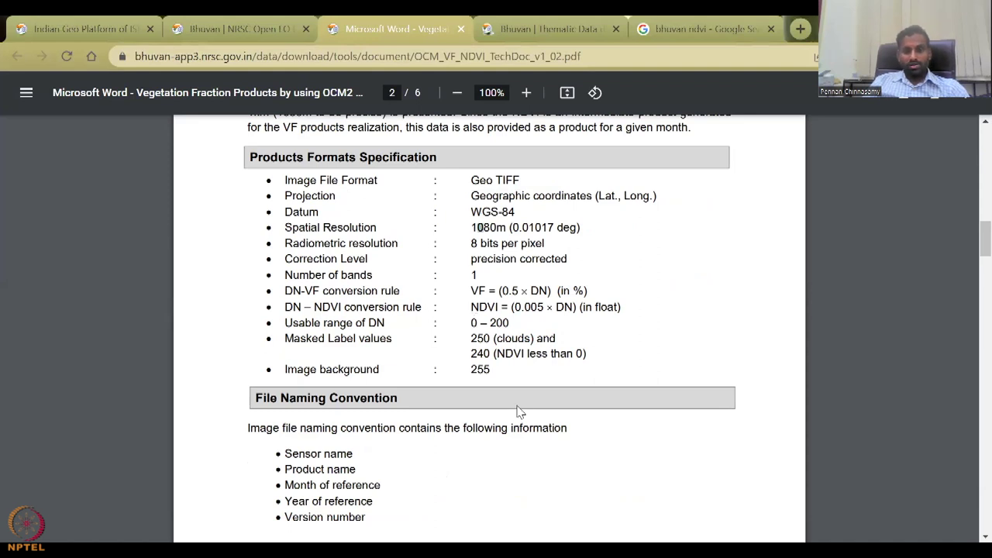
- Examine the format specifications, file naming convention and data processing sections of the OCM technical document, including the NDVI formula
scroll(518, 411, down, 2)
scroll(508, 388, up, 1)
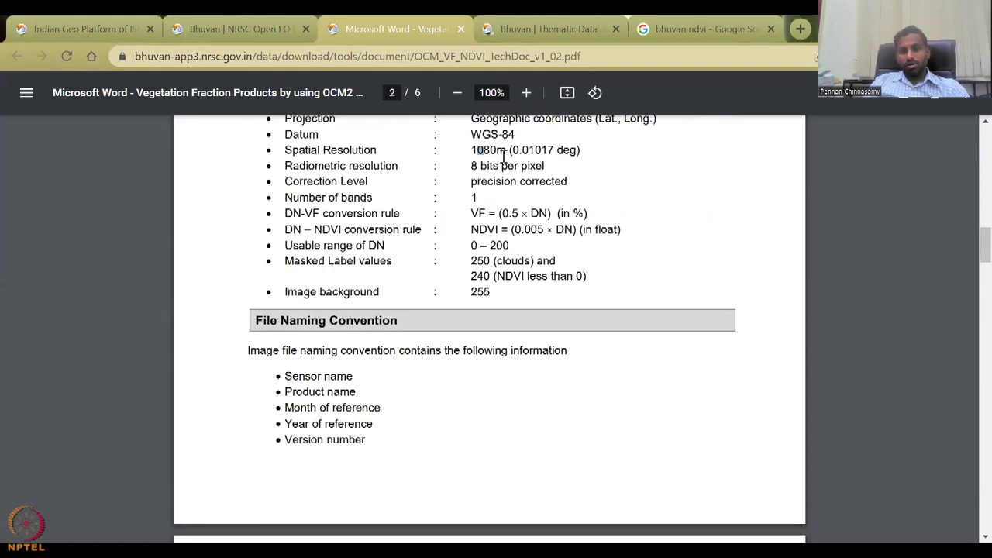
scroll(504, 378, down, 9)
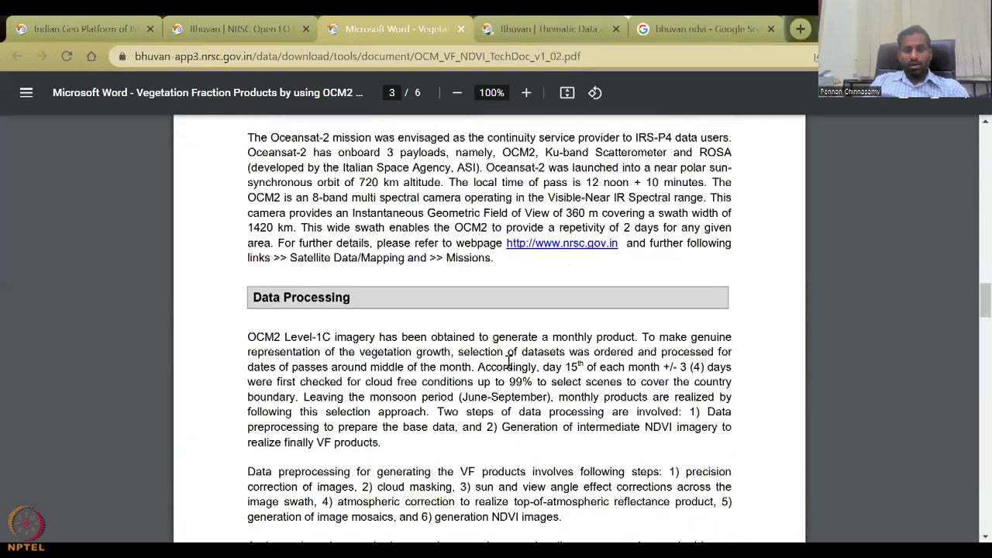
scroll(509, 361, down, 8)
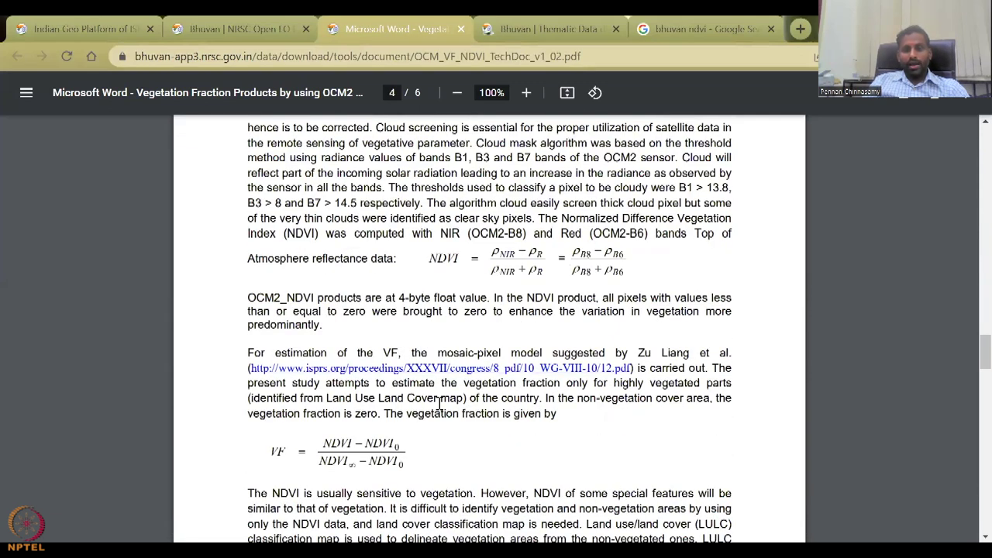
drag(428, 258, 650, 274)
click(650, 279)
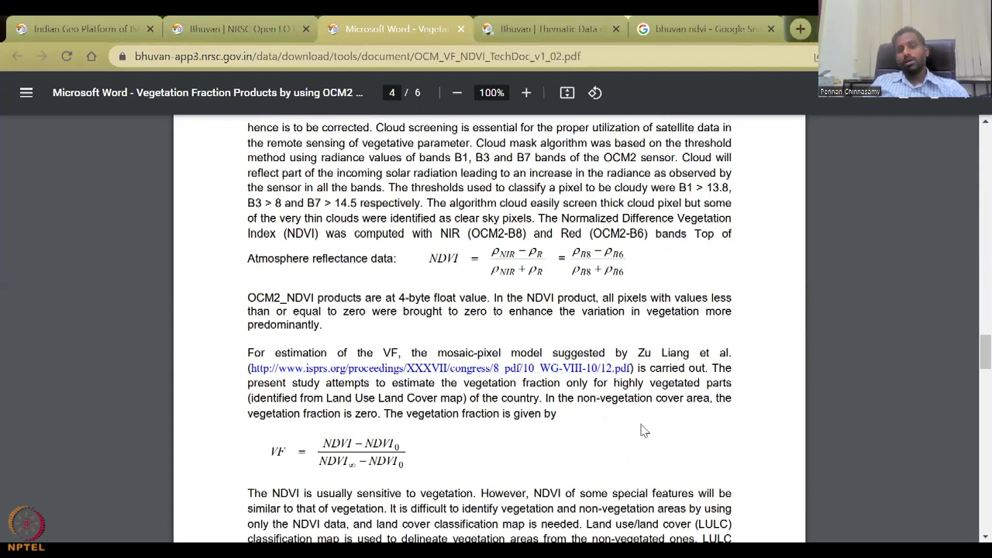
- Read the vegetation fraction method, highlighting the cropping patterns and the sentence on using the pixel histogram to determine the NDVI limits
scroll(641, 431, down, 2)
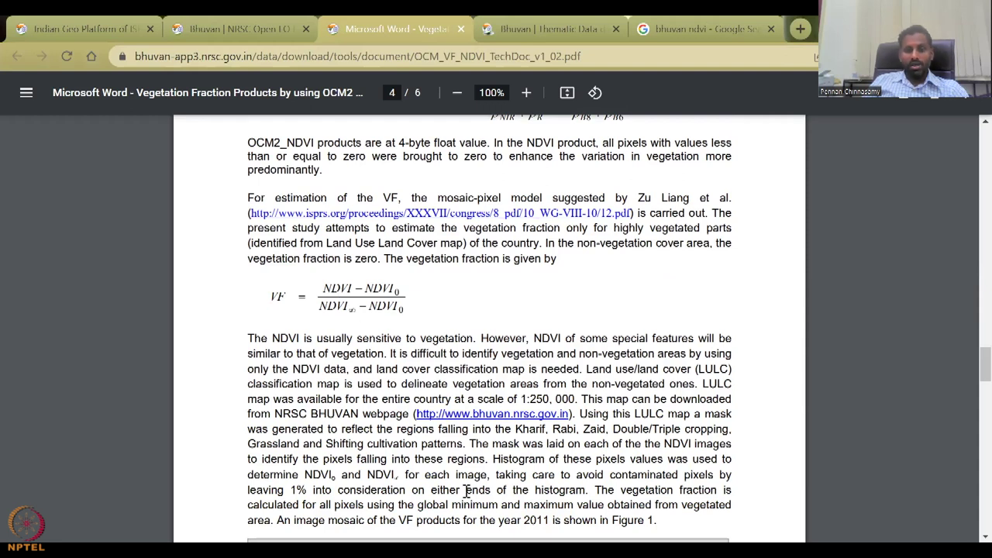
scroll(458, 504, down, 2)
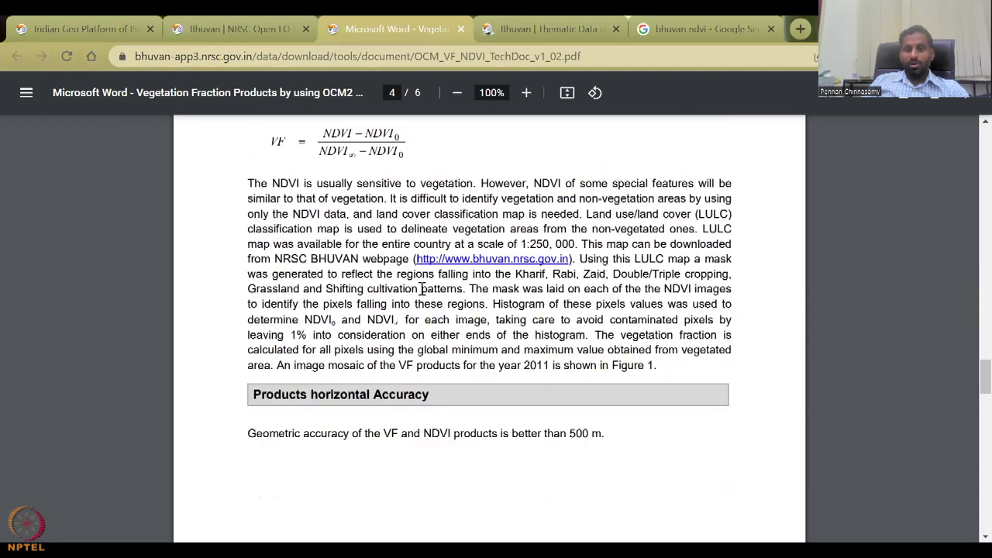
drag(515, 273, 732, 276)
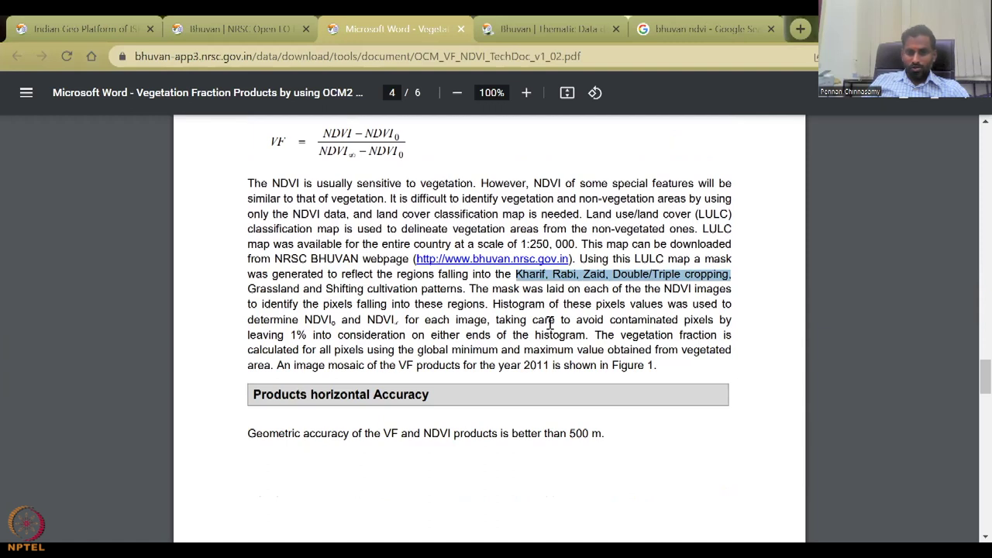
drag(486, 303, 738, 309)
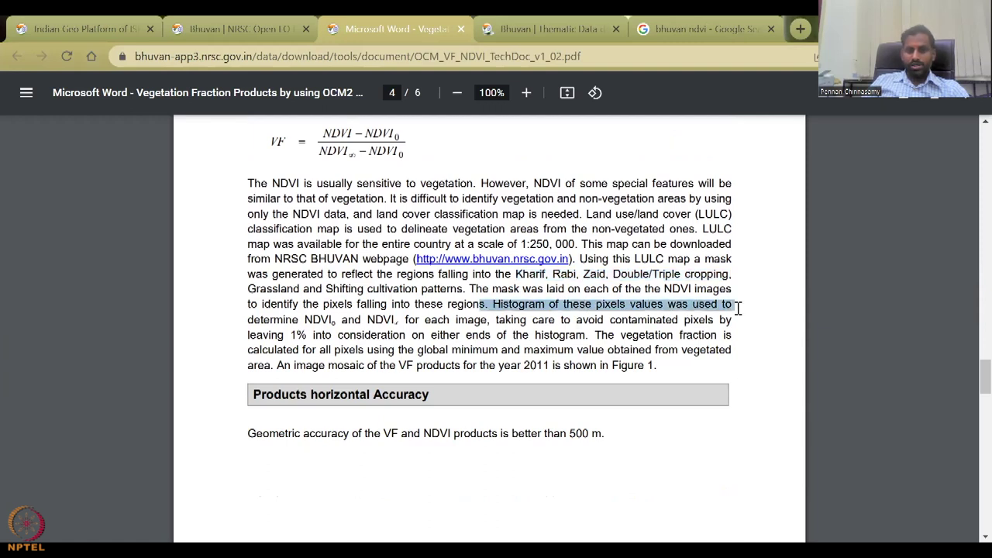
drag(250, 320, 397, 318)
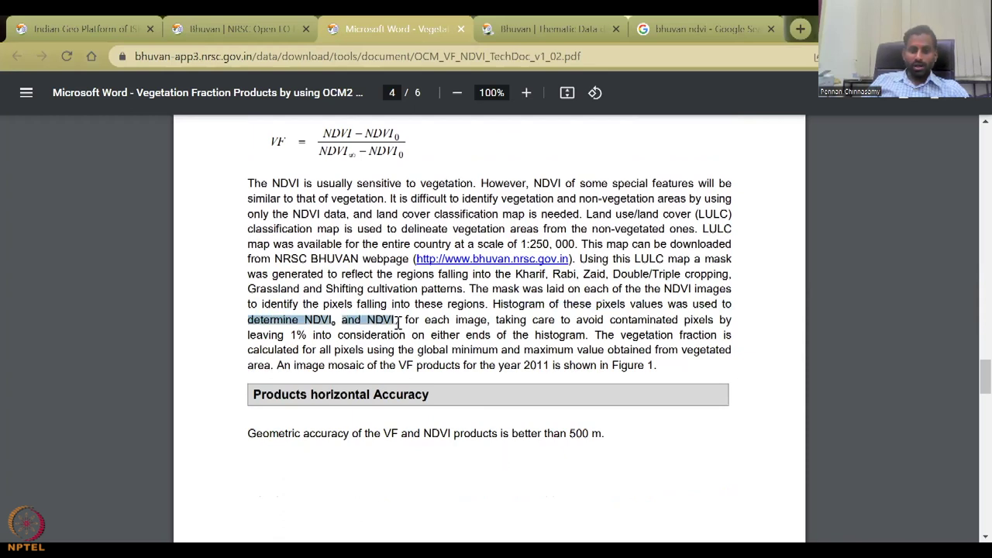
- Skim the accuracy sections, 2011 image mosaics and MODIS comparison figure, and close the OCM technical document
scroll(538, 421, down, 3)
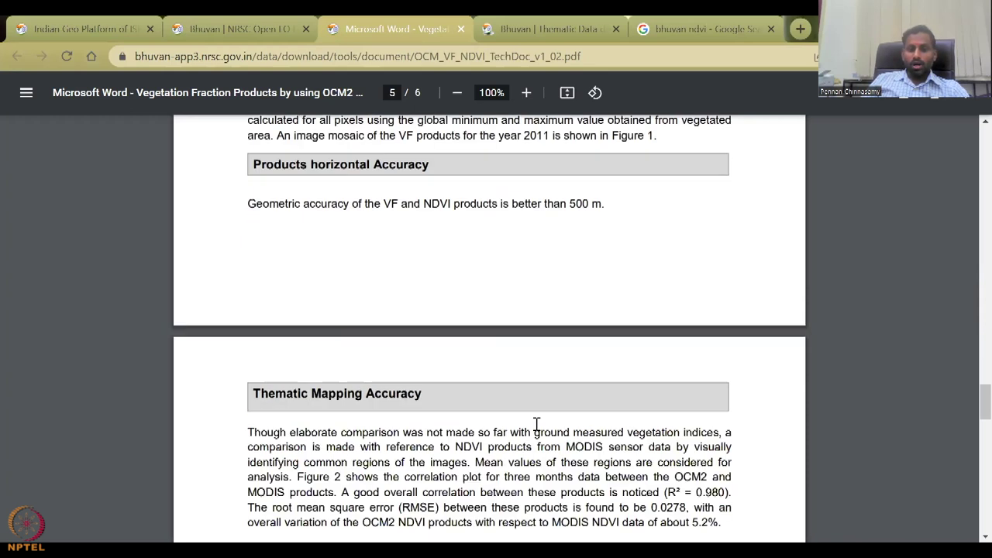
scroll(536, 423, down, 10)
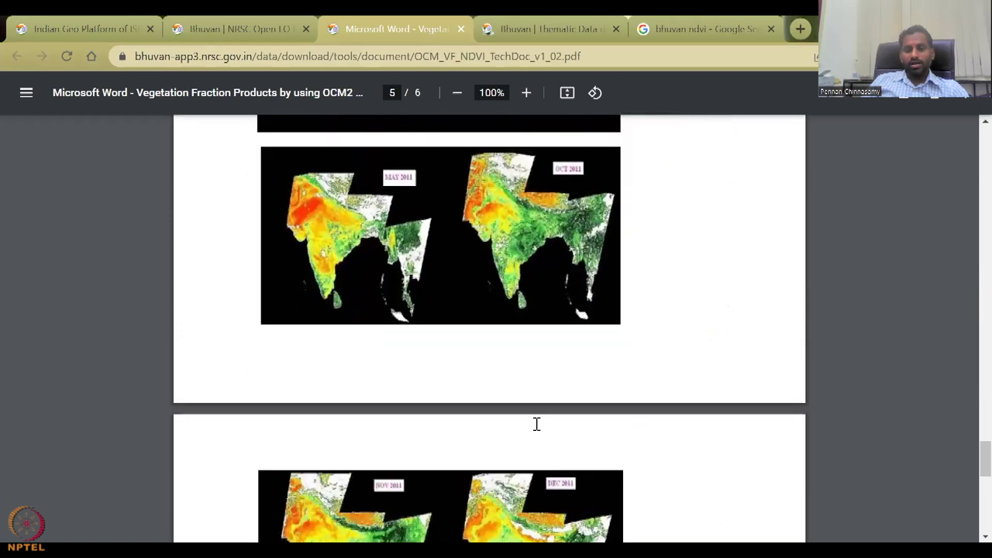
scroll(538, 432, down, 5)
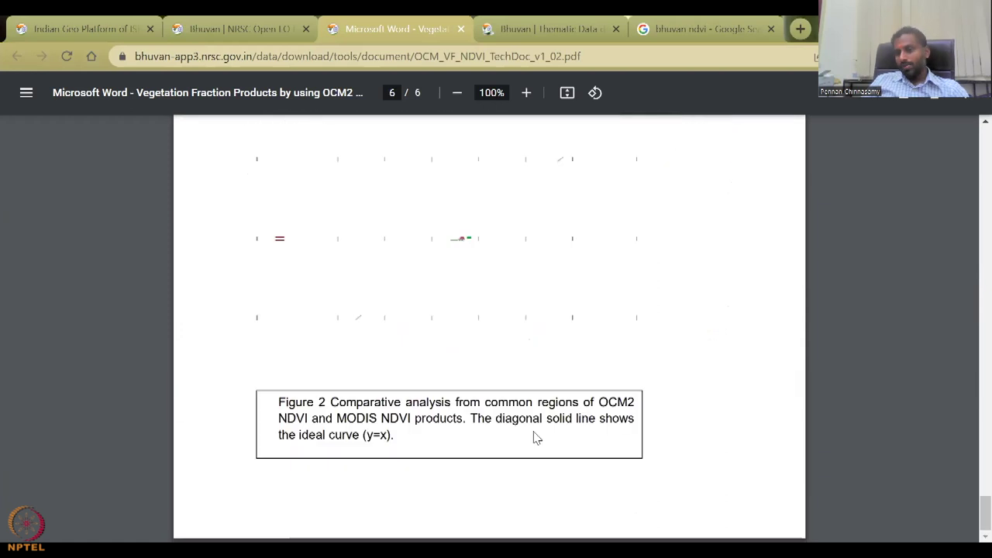
scroll(533, 434, up, 15)
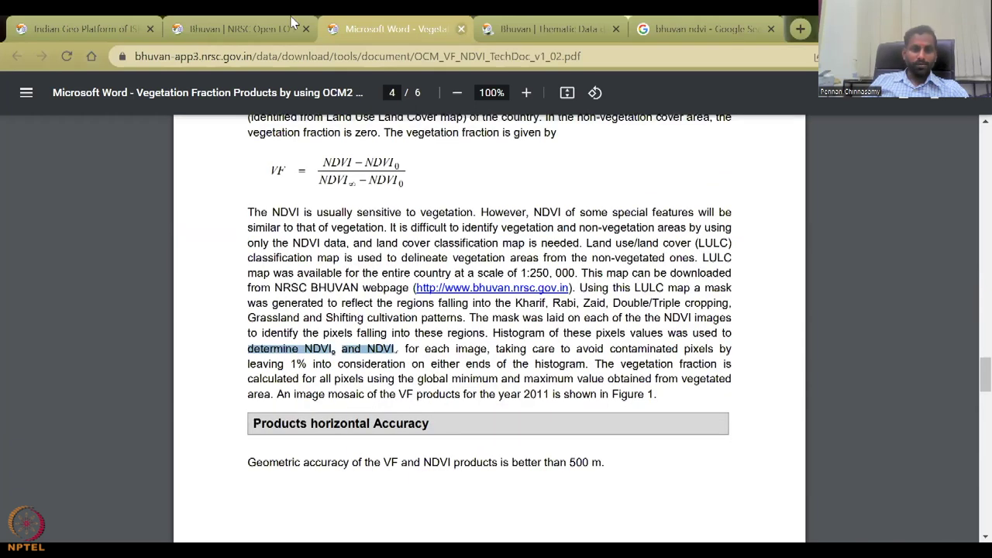
key(ctrl+w)
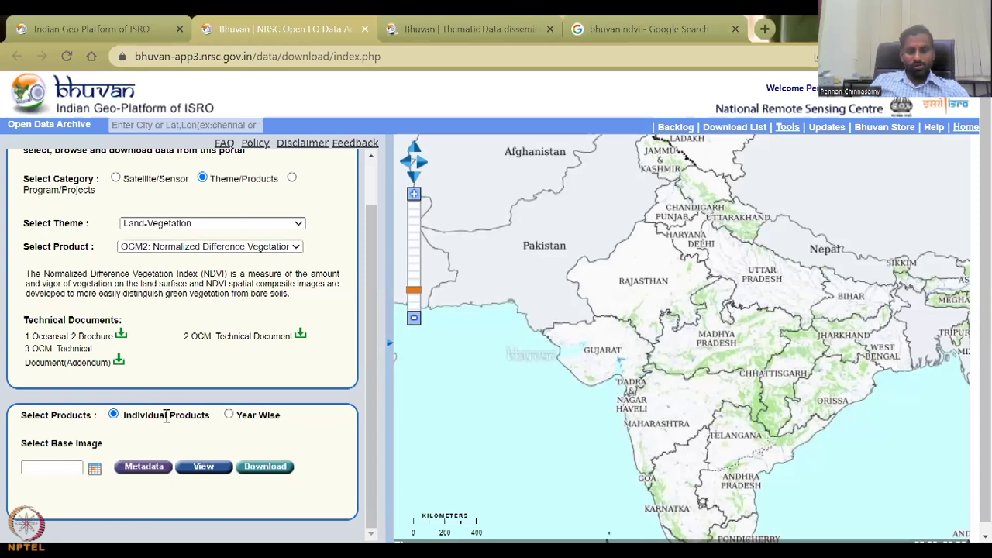
- List the NDVI products year-wise for 2021 and look through the available half-month periods
click(228, 414)
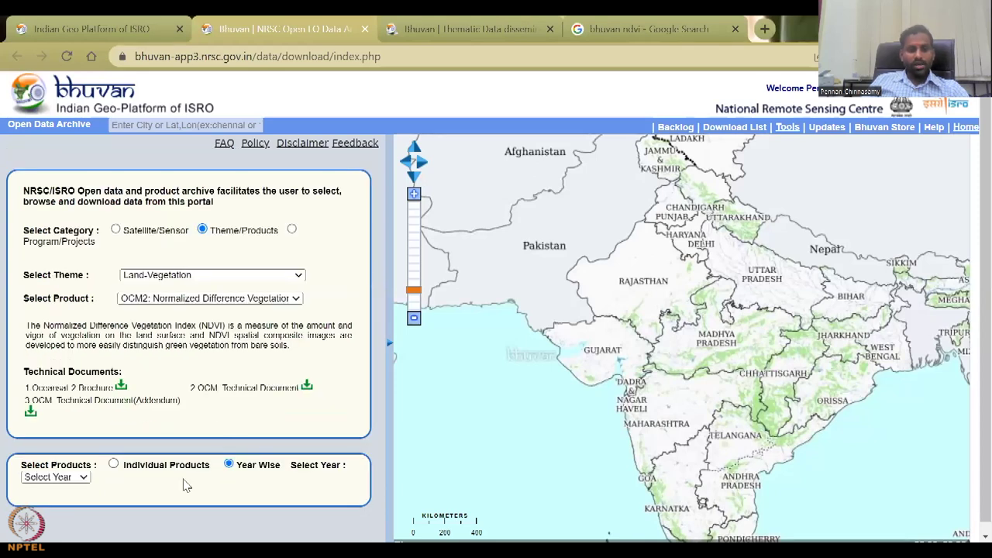
click(83, 478)
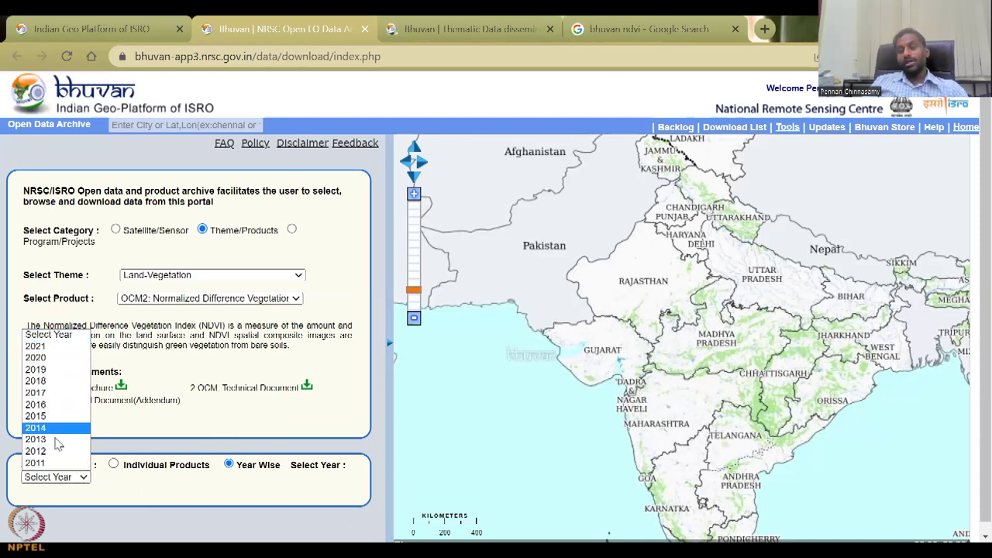
click(67, 351)
scroll(109, 436, down, 6)
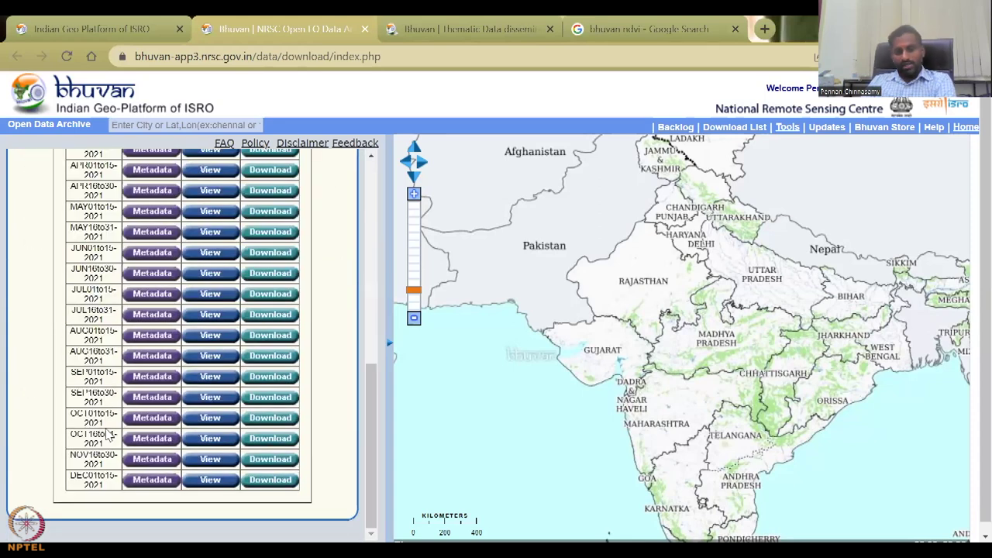
scroll(124, 445, up, 5)
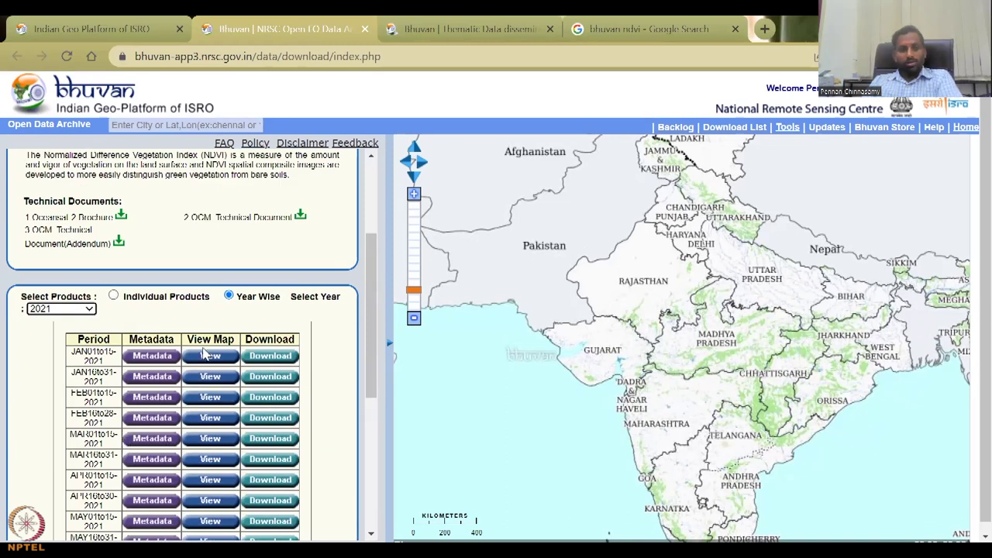
- Switch back to individual products, browse the available periods and choose December 01 to 15, 2021 as the base image
click(114, 295)
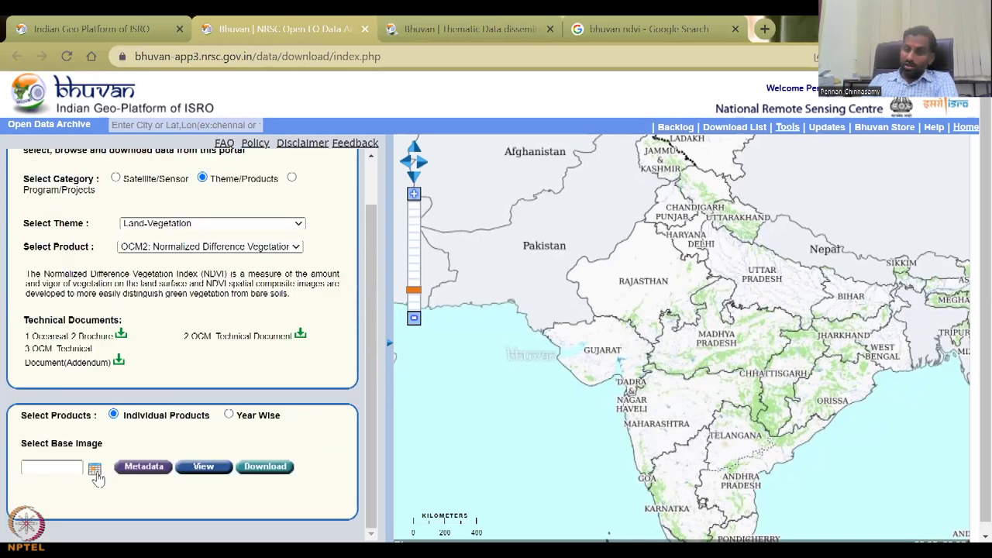
click(94, 470)
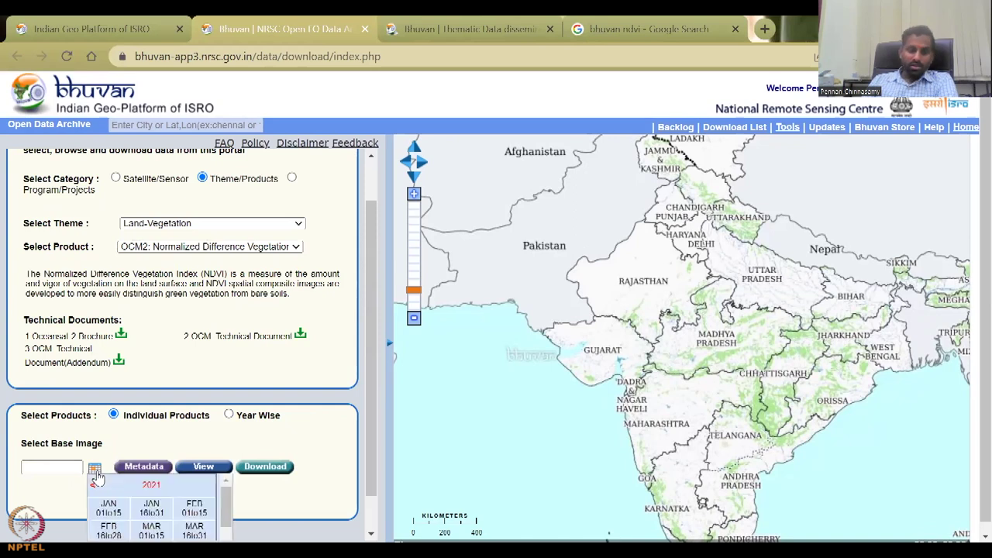
scroll(96, 476, down, 1)
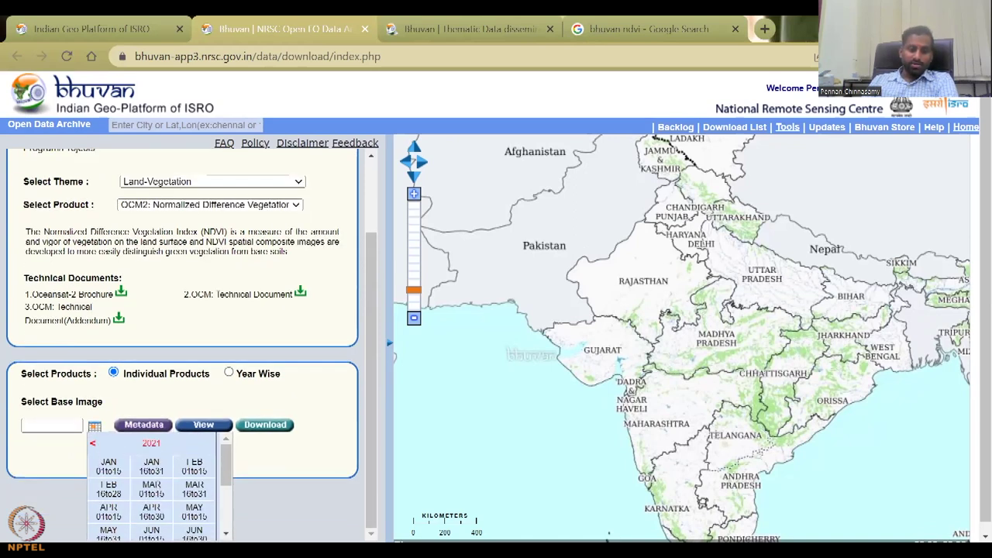
scroll(225, 513, down, 4)
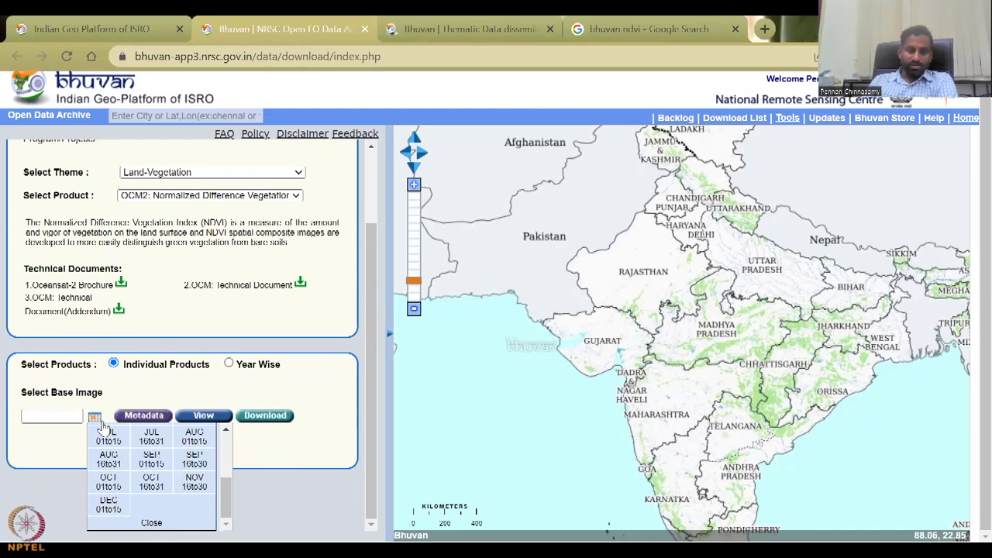
scroll(103, 427, up, 5)
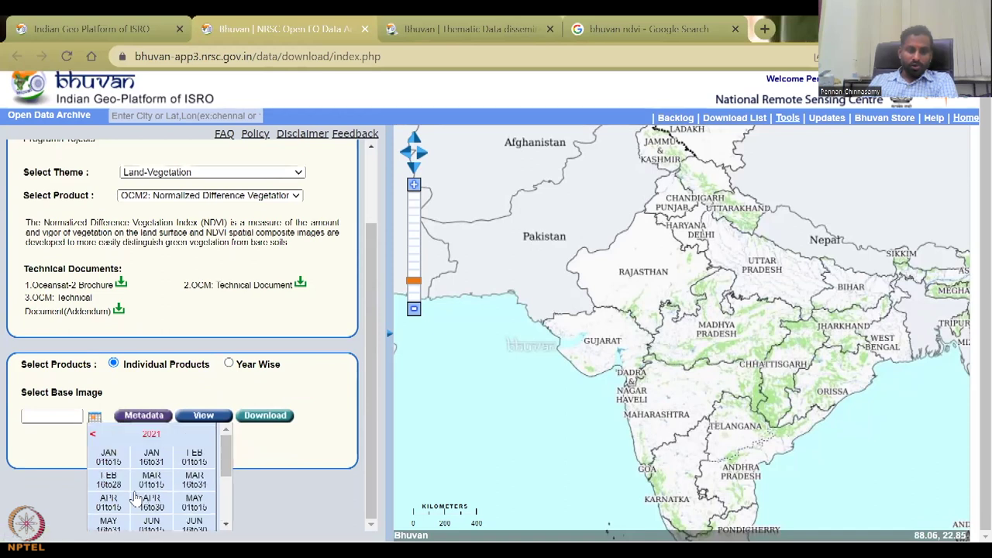
click(94, 436)
scroll(147, 475, down, 4)
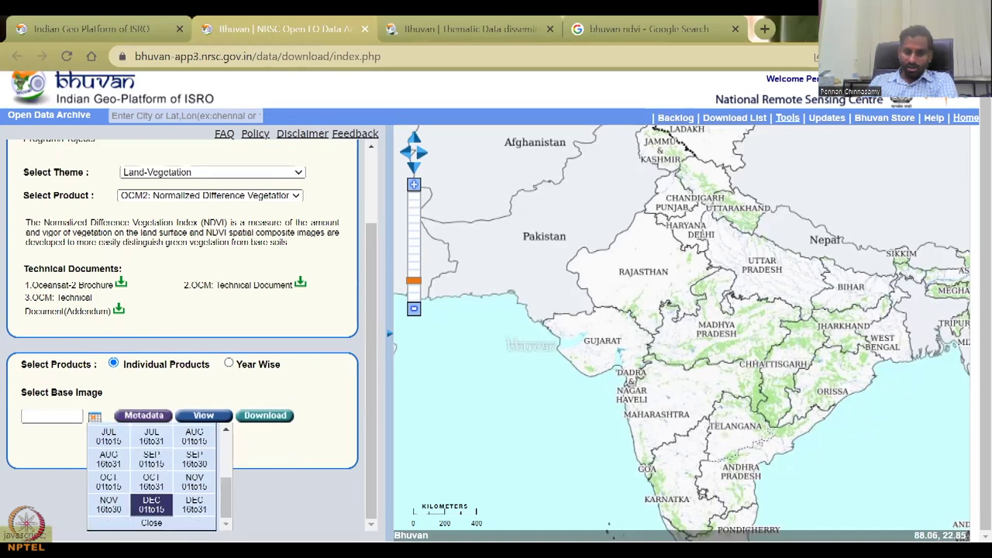
scroll(212, 437, up, 5)
click(211, 435)
scroll(210, 465, down, 4)
click(110, 505)
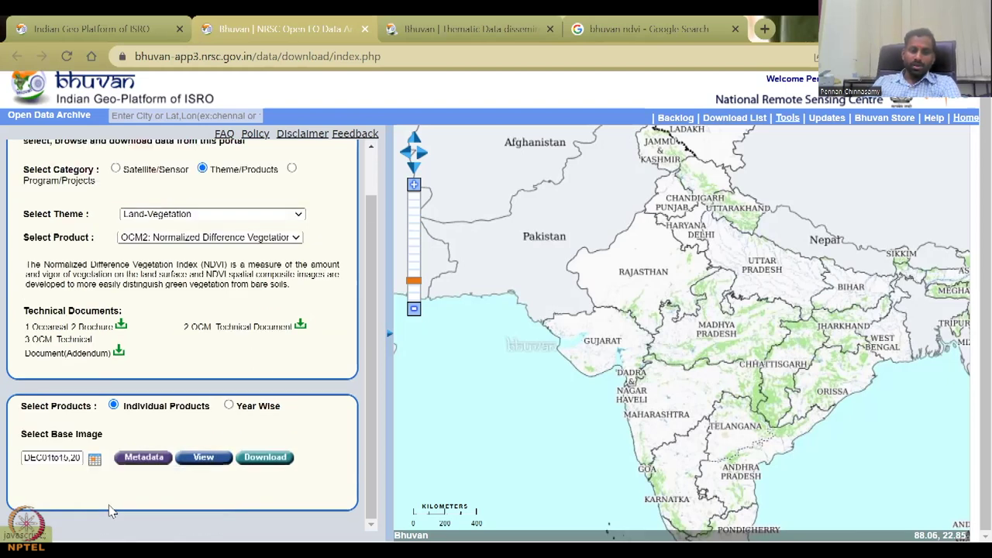
- Open the metadata of the December 01 to 15, 2021 image and highlight the purpose of creating the data and the spheroid/datum
click(145, 458)
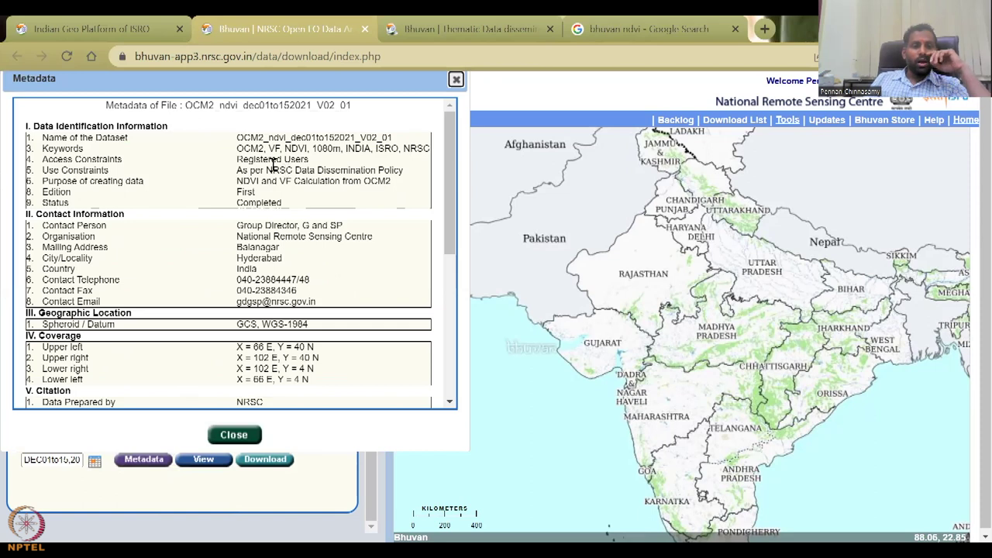
drag(235, 185, 392, 185)
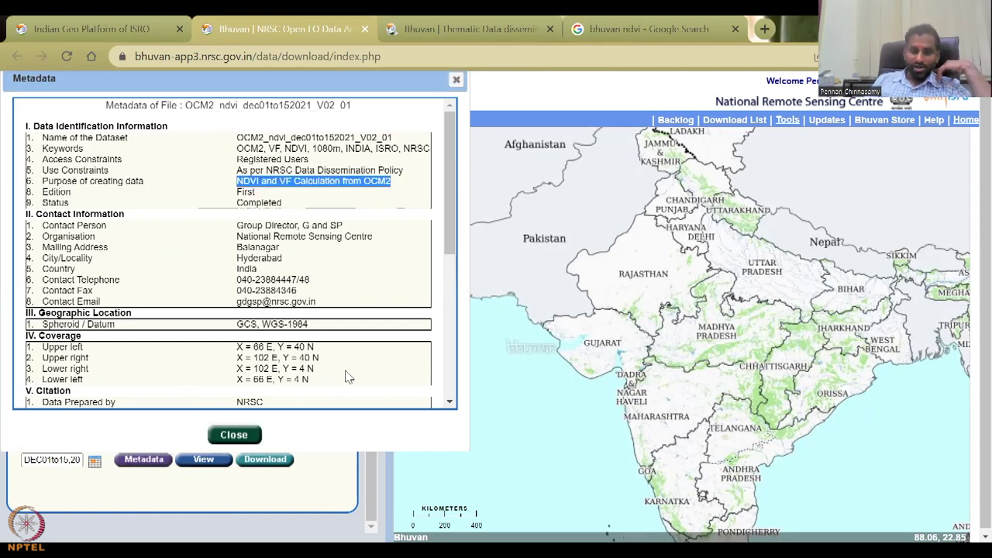
triple_click(237, 326)
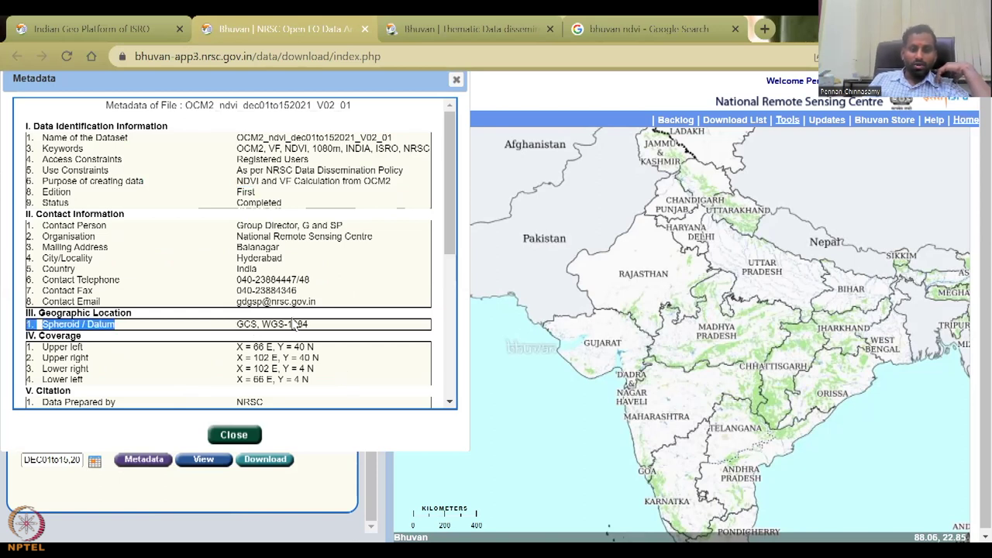
triple_click(310, 326)
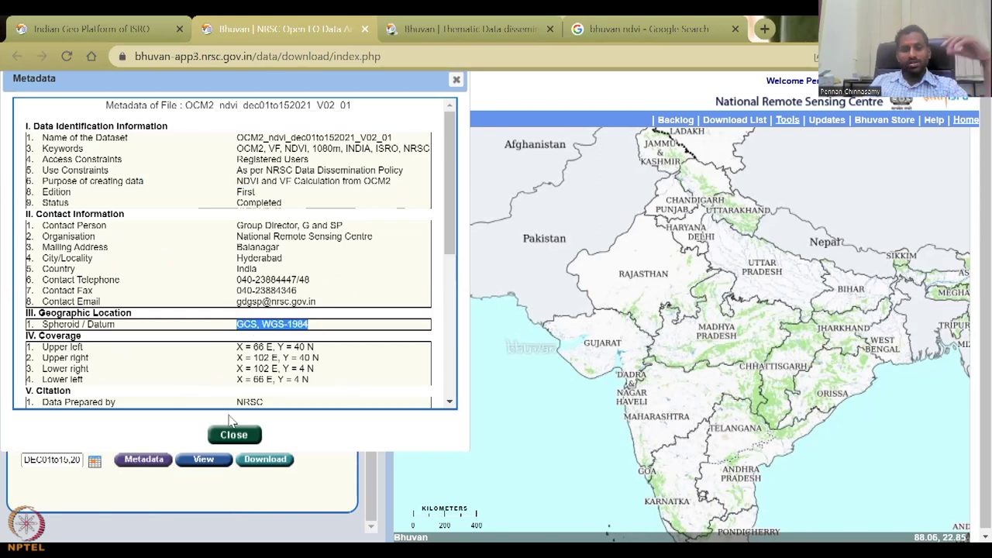
- Read the citation, abstract and image data sections of the metadata, highlighting the satellite name and the file format
scroll(251, 338, down, 3)
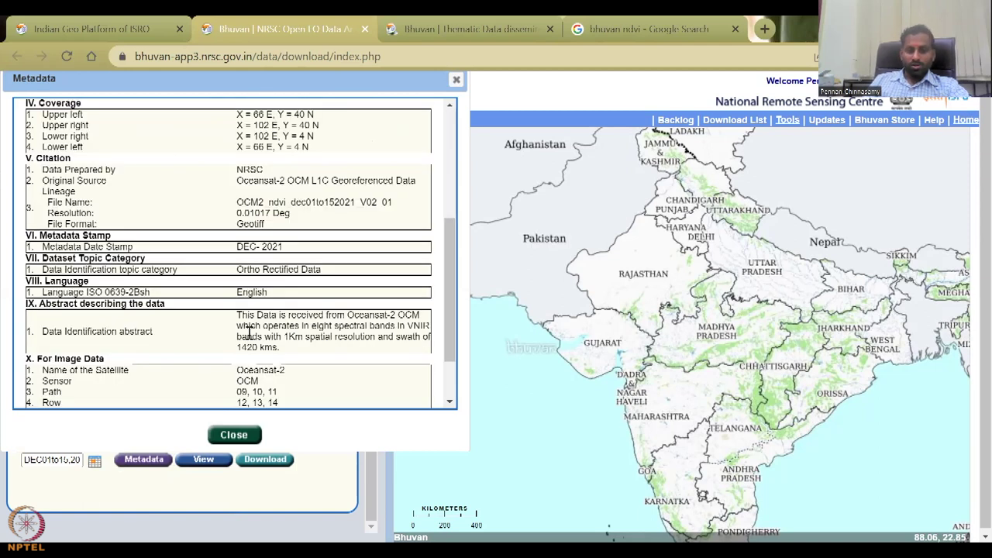
scroll(248, 332, down, 1)
scroll(263, 322, up, 1)
scroll(287, 310, down, 2)
drag(301, 301, 234, 300)
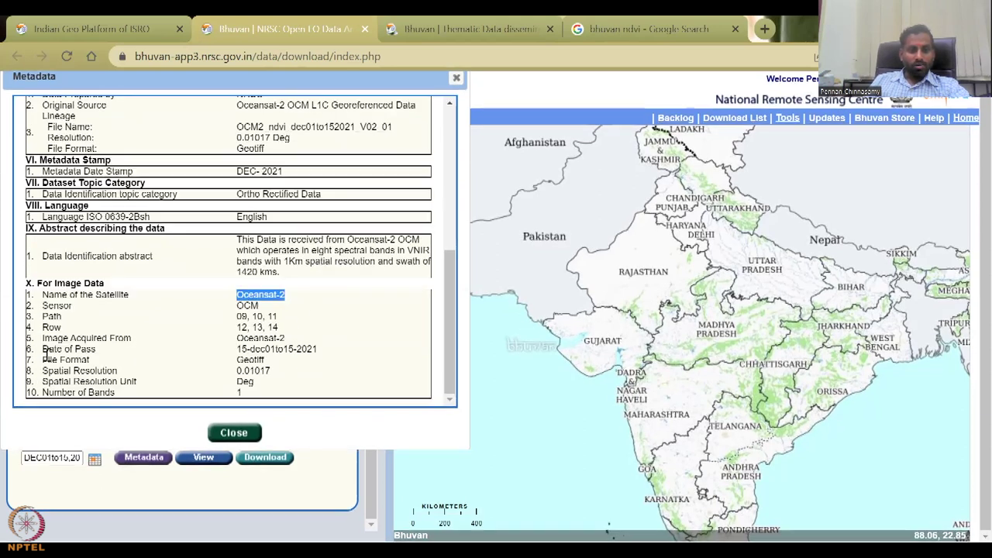
drag(272, 364, 232, 365)
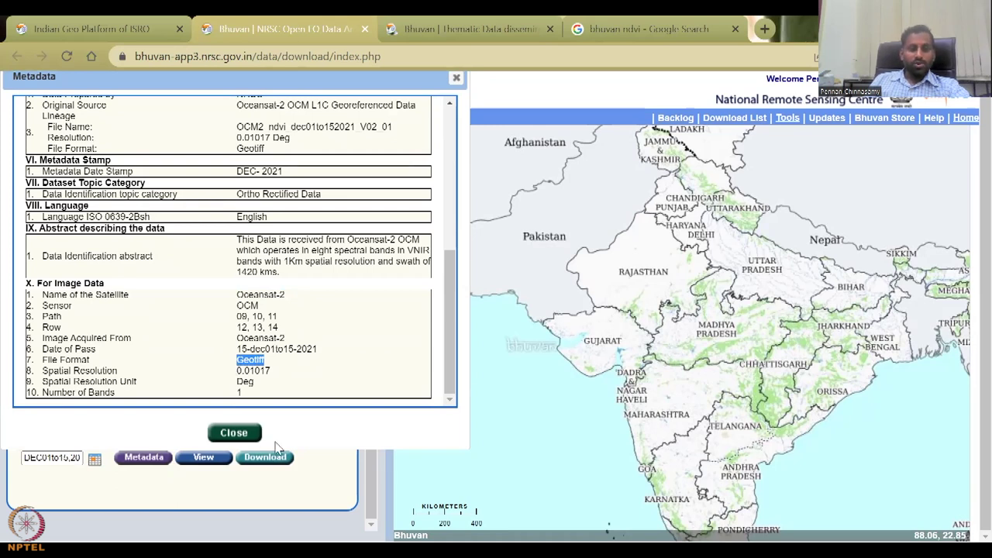
click(245, 372)
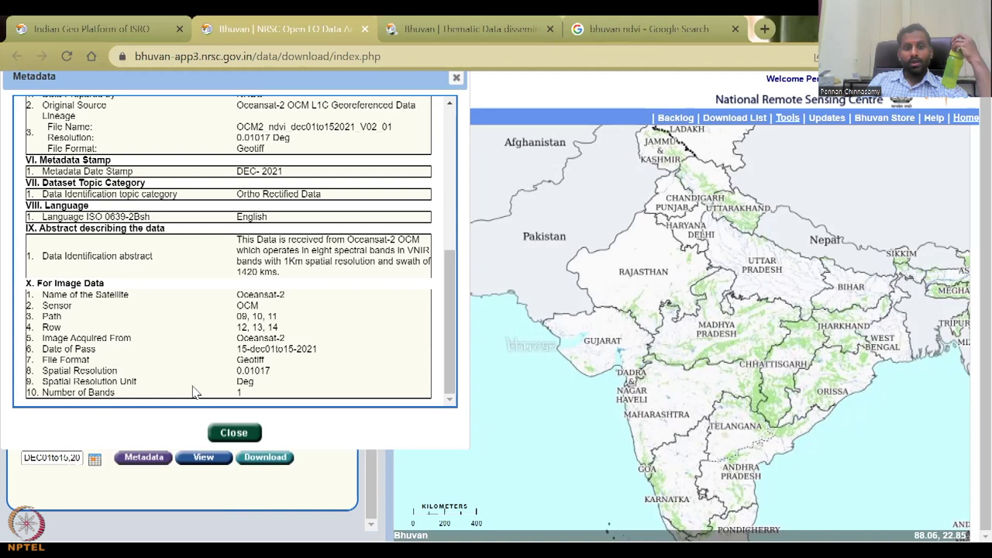
- Highlight the data identification topic category and the sensor entry in the metadata
drag(257, 195, 301, 194)
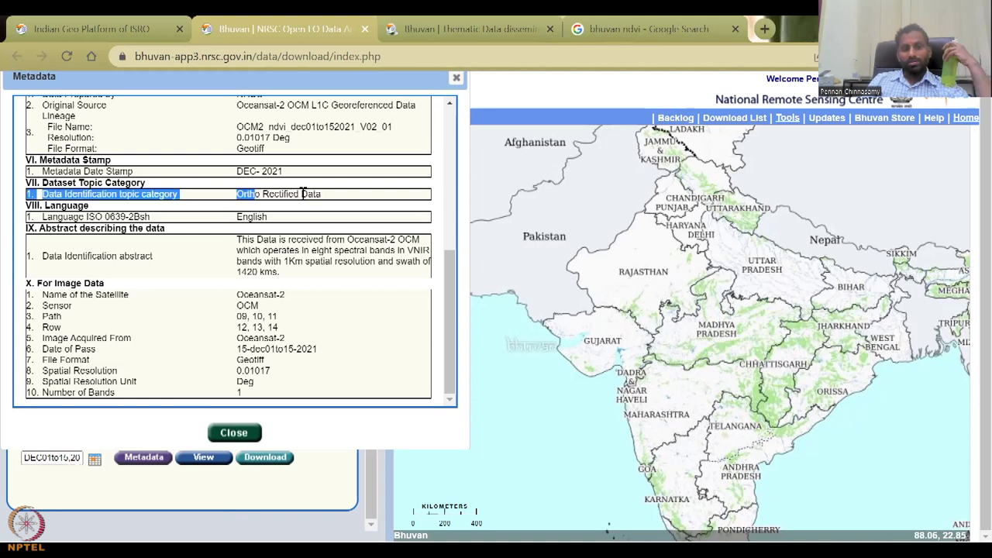
scroll(306, 326, up, 2)
scroll(307, 331, down, 2)
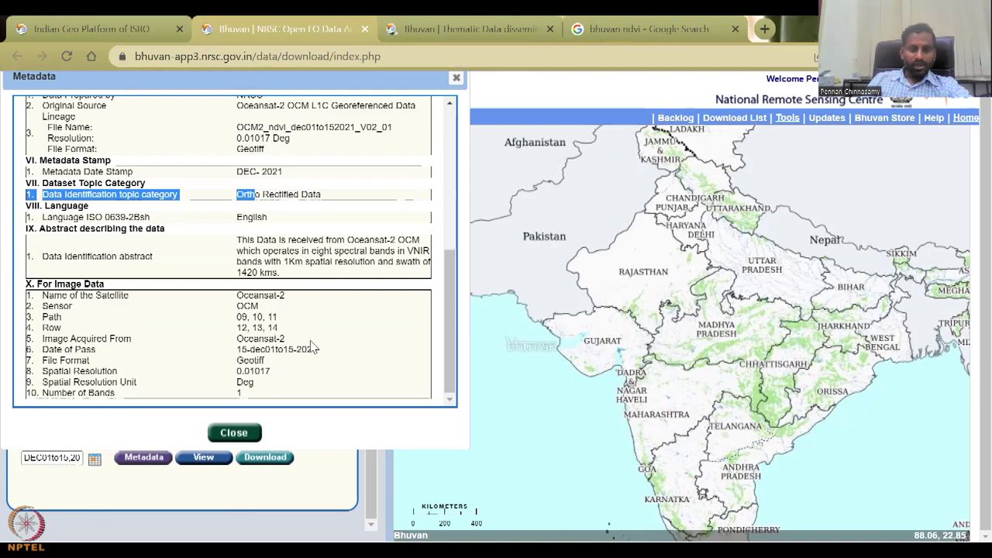
drag(262, 309, 237, 309)
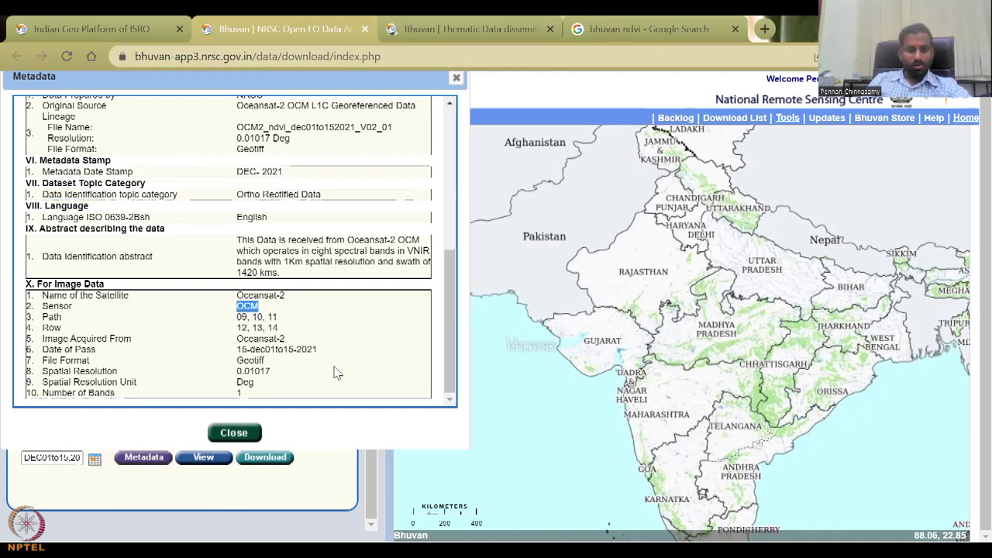
- Review the metadata again from the beginning, highlight the abstract's text on the eight spectral bands, and close the metadata
scroll(335, 373, up, 4)
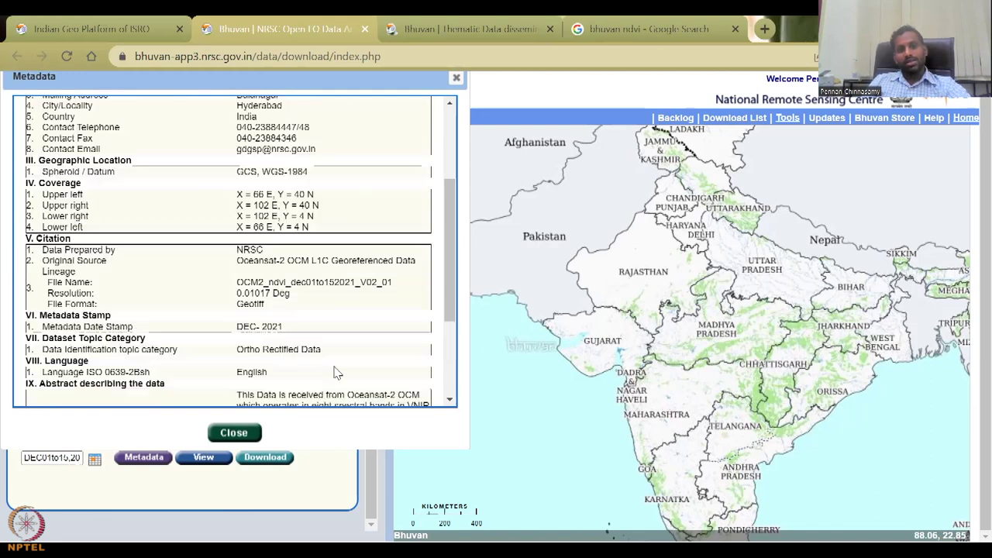
scroll(335, 372, up, 4)
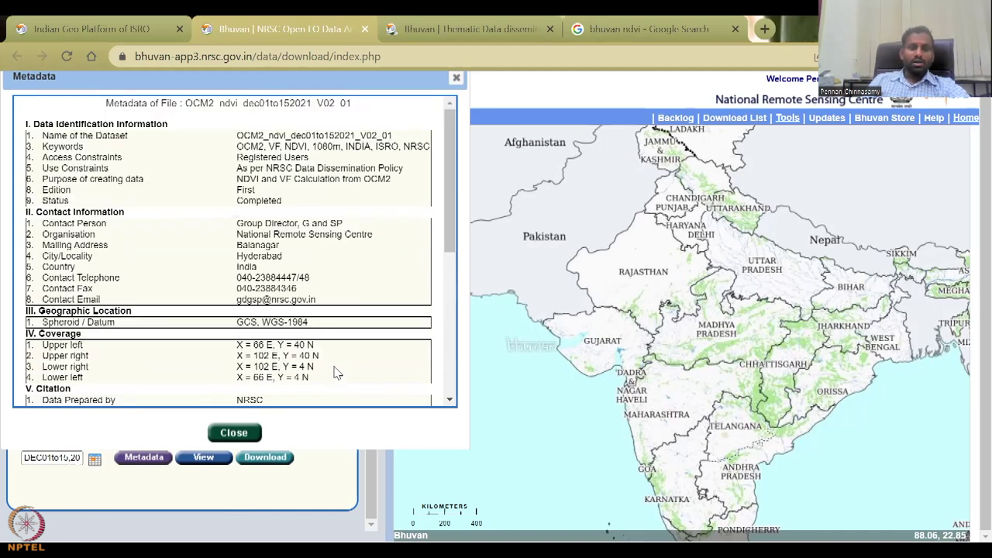
scroll(275, 224, up, 1)
scroll(275, 225, down, 6)
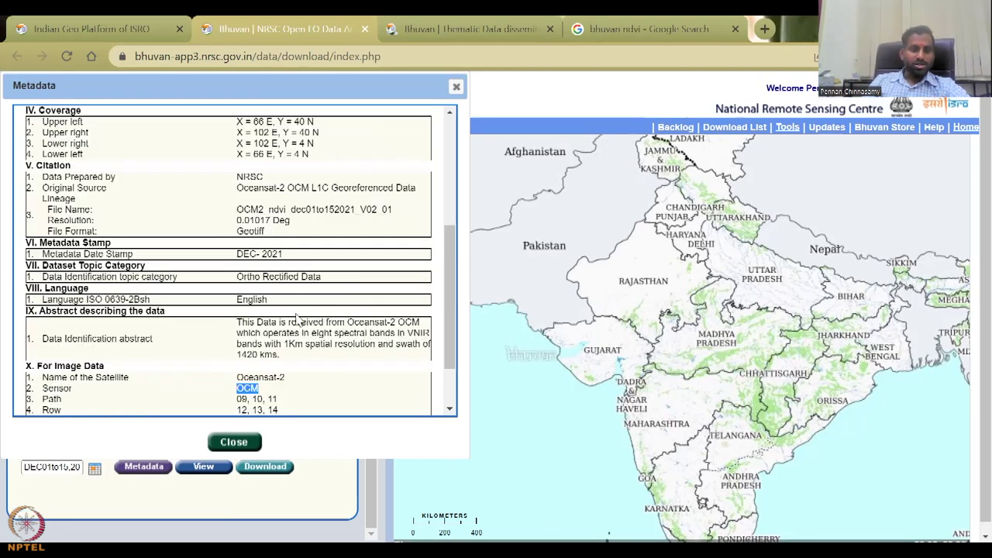
click(304, 355)
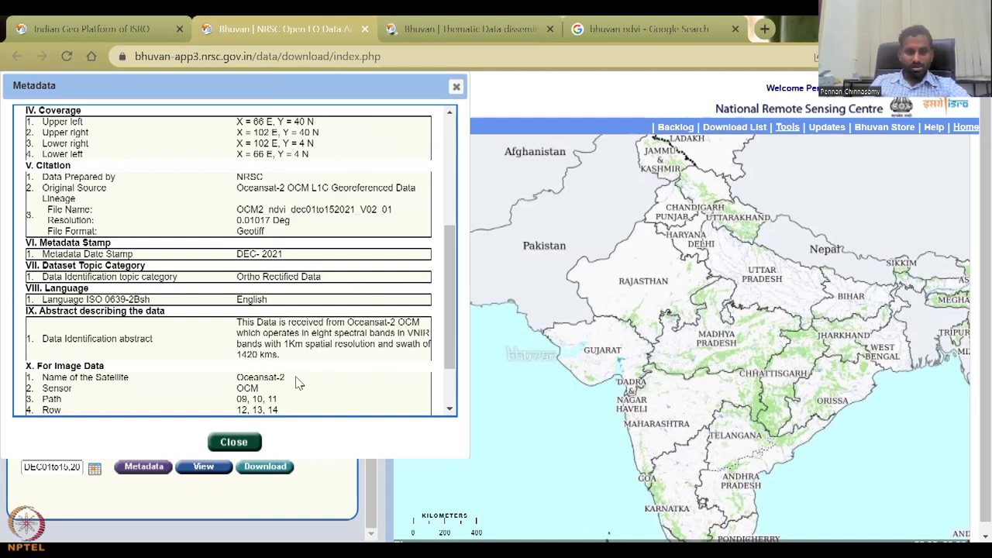
drag(248, 322, 404, 333)
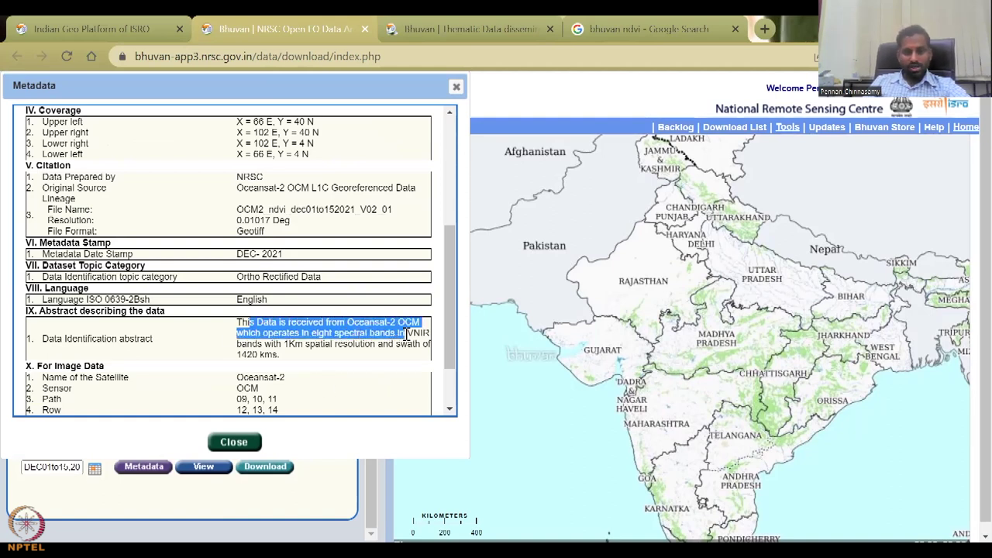
click(299, 344)
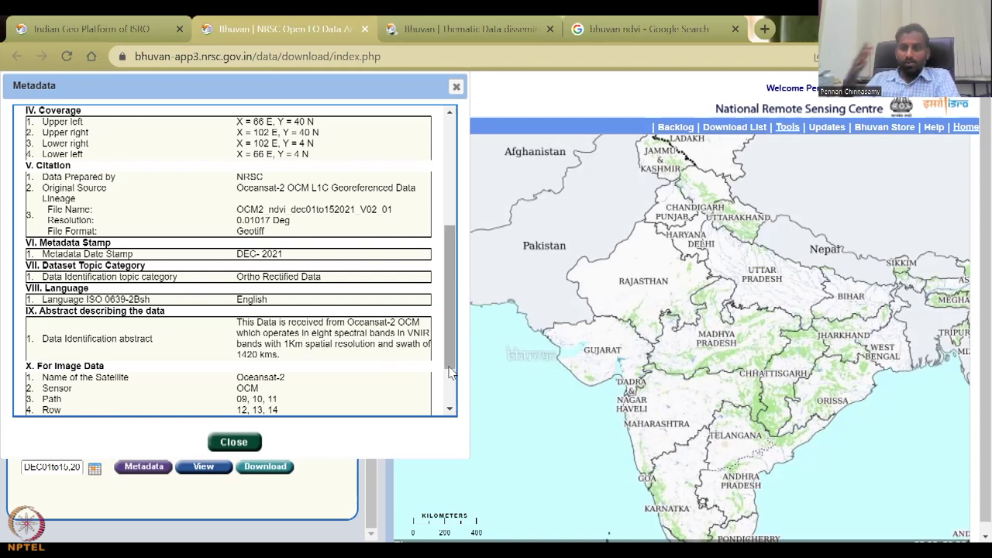
scroll(449, 373, down, 2)
click(233, 442)
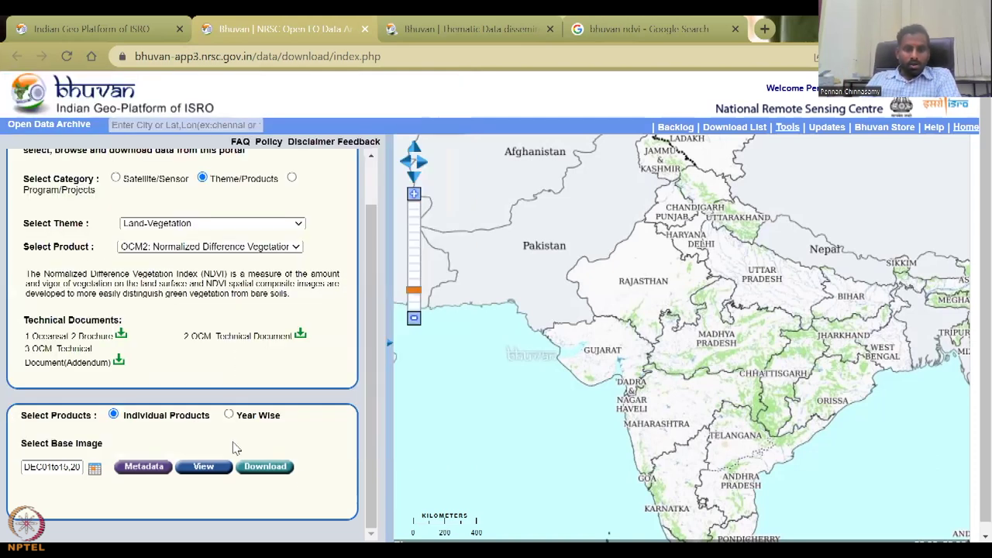
- Display the December 01 to 15, 2021 image on the map, check its legend and bring southern India into view
scroll(248, 465, down, 1)
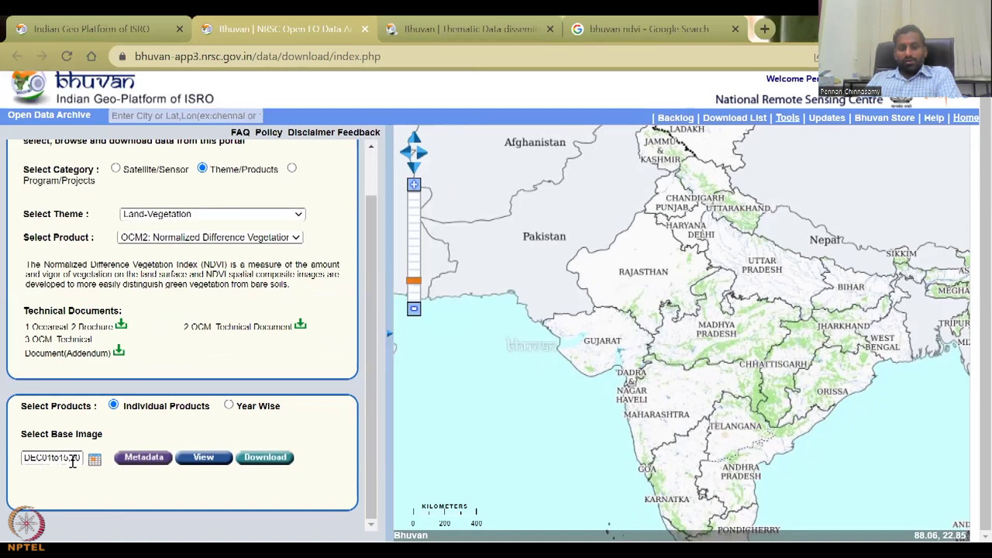
click(215, 461)
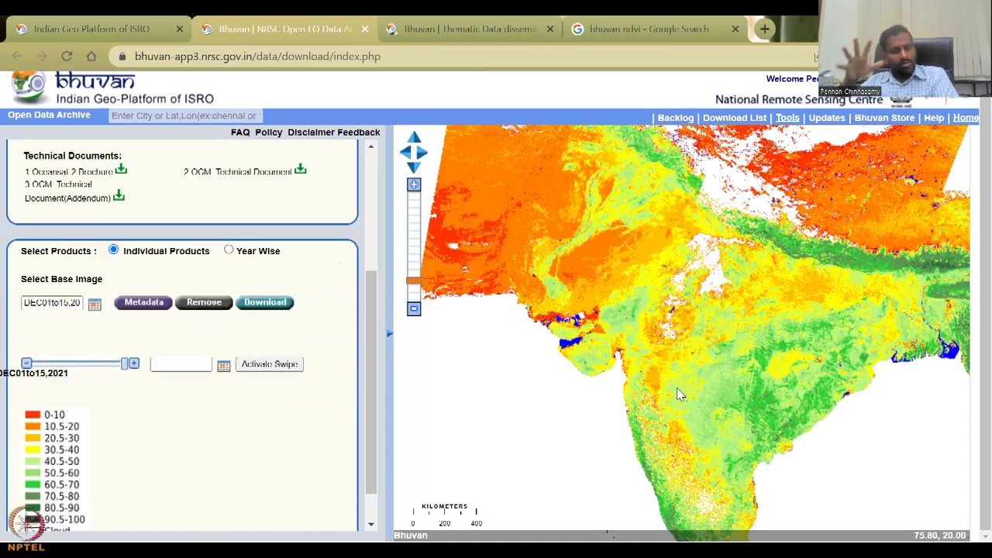
scroll(153, 494, down, 1)
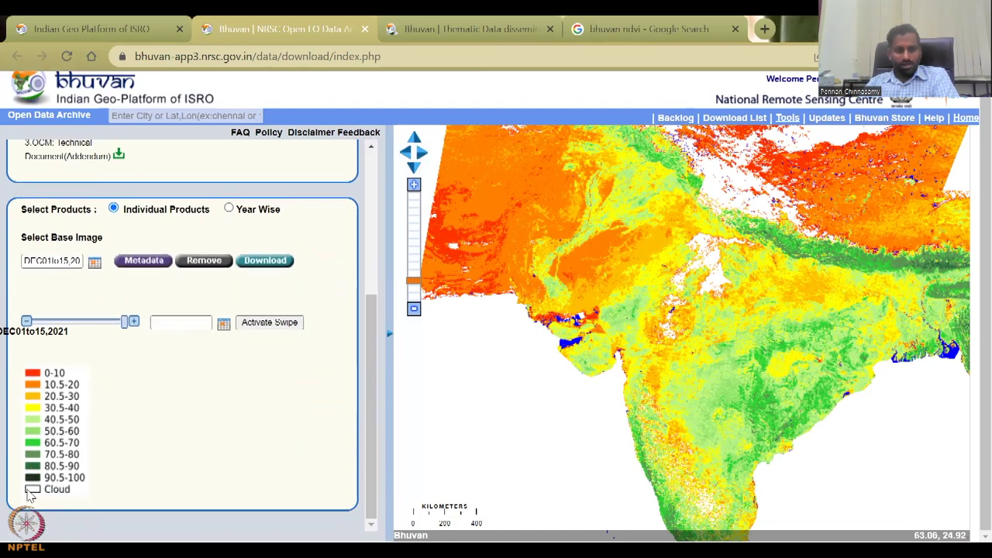
drag(605, 301, 597, 267)
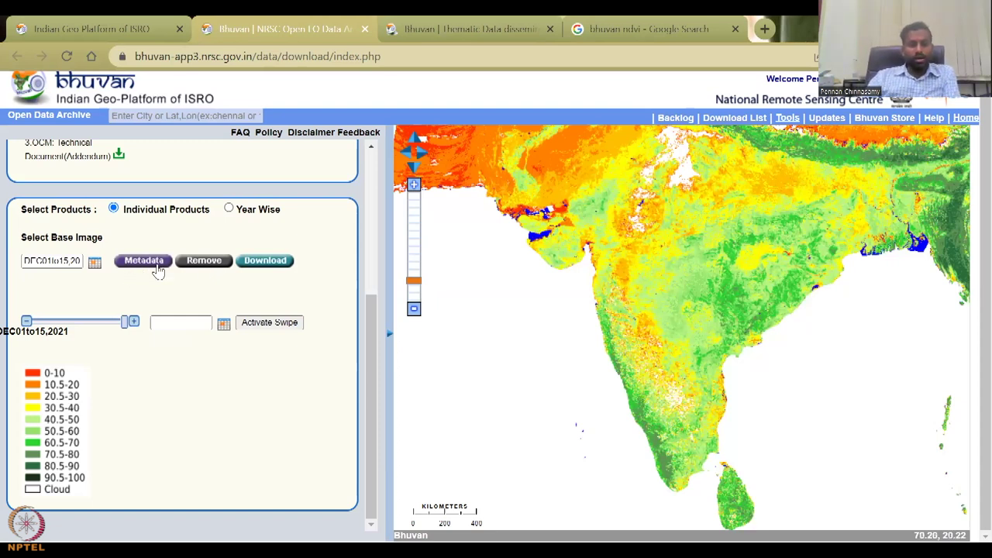
- List the products year-wise for 2021 and display the June 16 to 30 image on the map
click(228, 209)
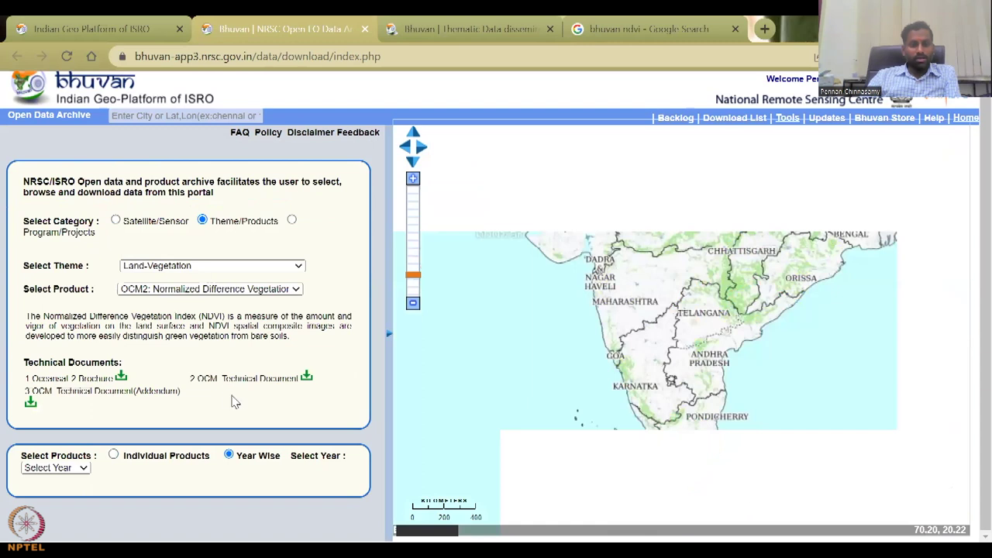
click(66, 468)
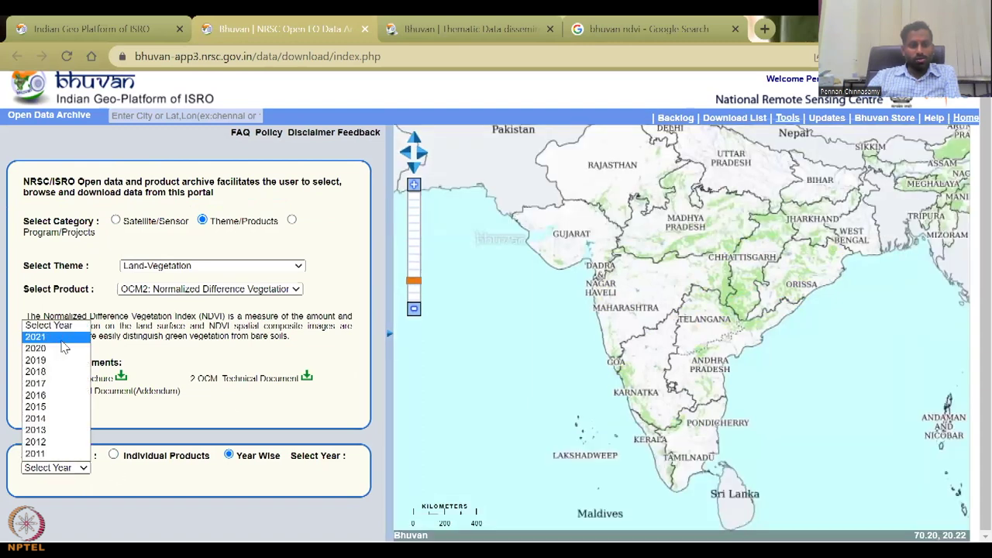
click(62, 338)
scroll(215, 465, down, 4)
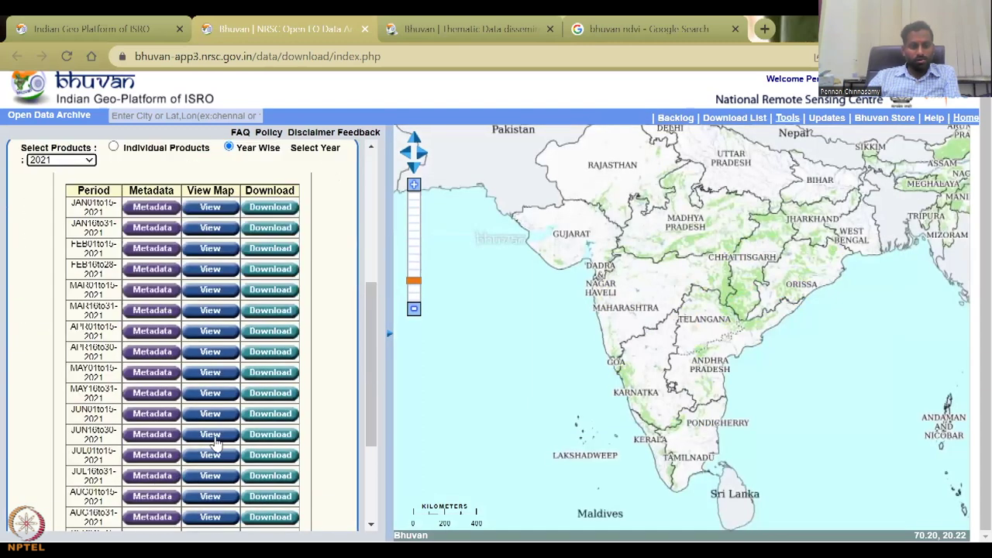
click(216, 441)
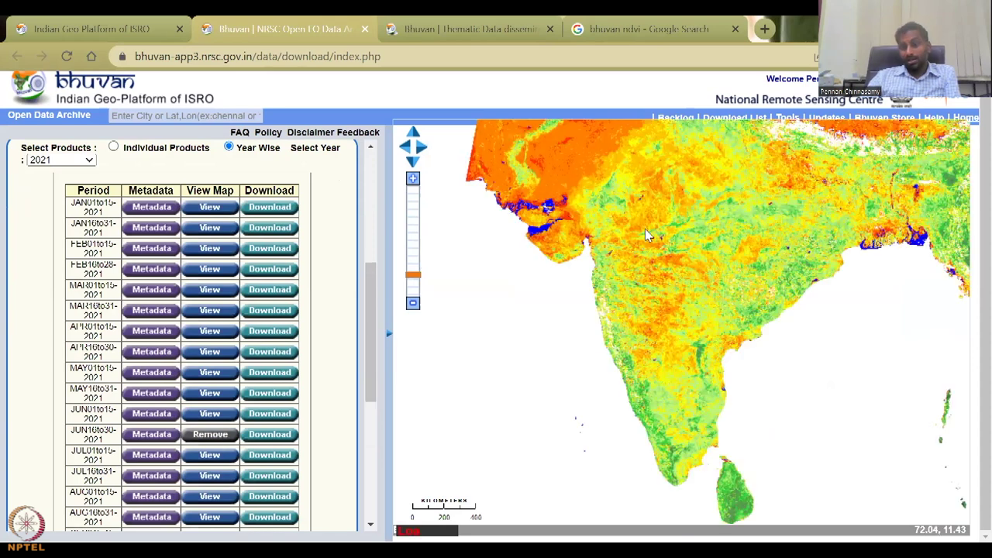
- Examine the June 16 to 30 image up close over Maharashtra and its coast, and check the NDVI legend
drag(647, 234, 628, 297)
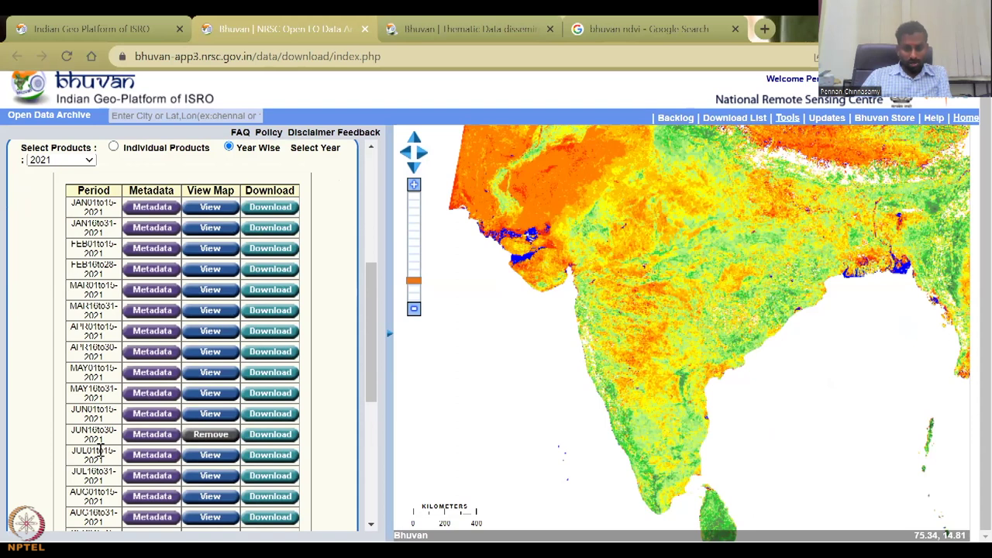
double_click(624, 337)
double_click(641, 320)
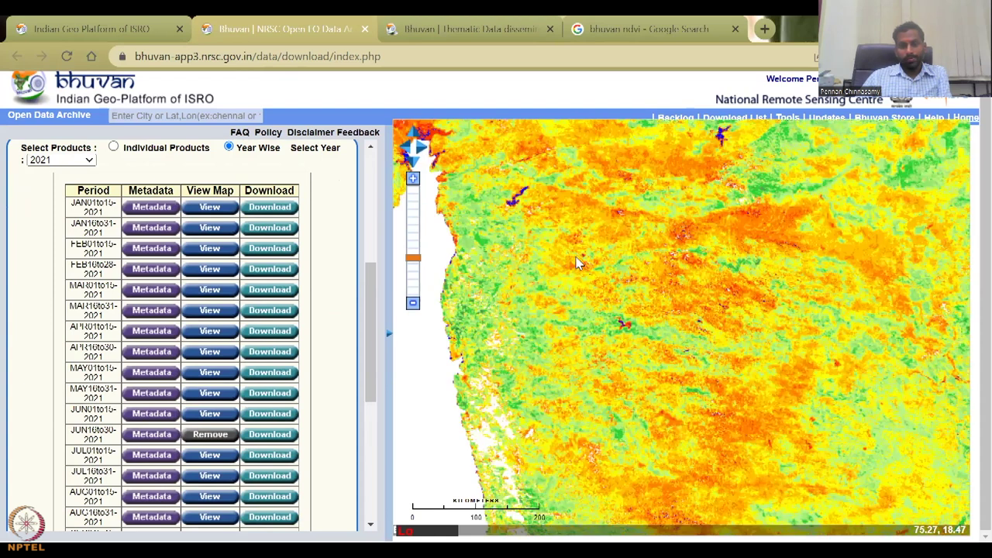
double_click(612, 380)
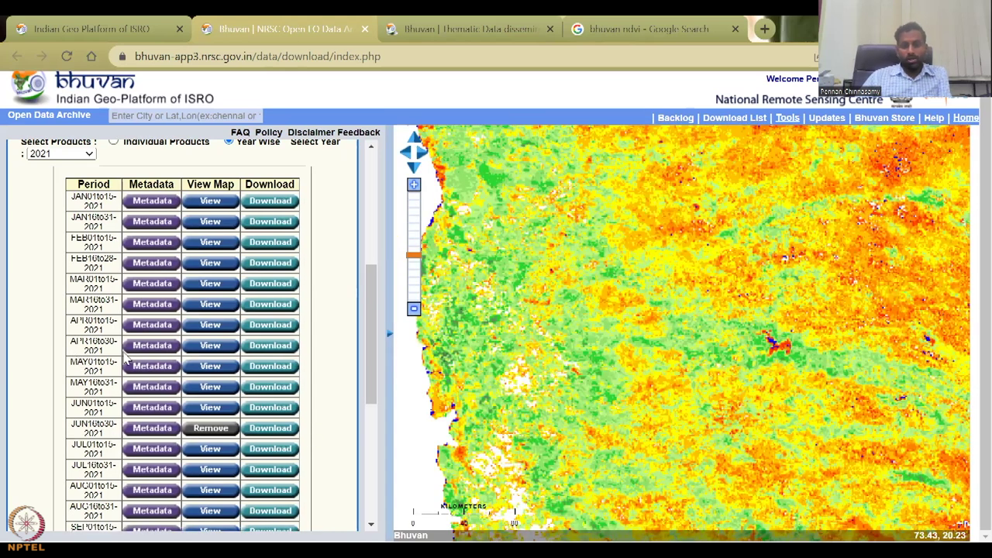
scroll(78, 358, down, 5)
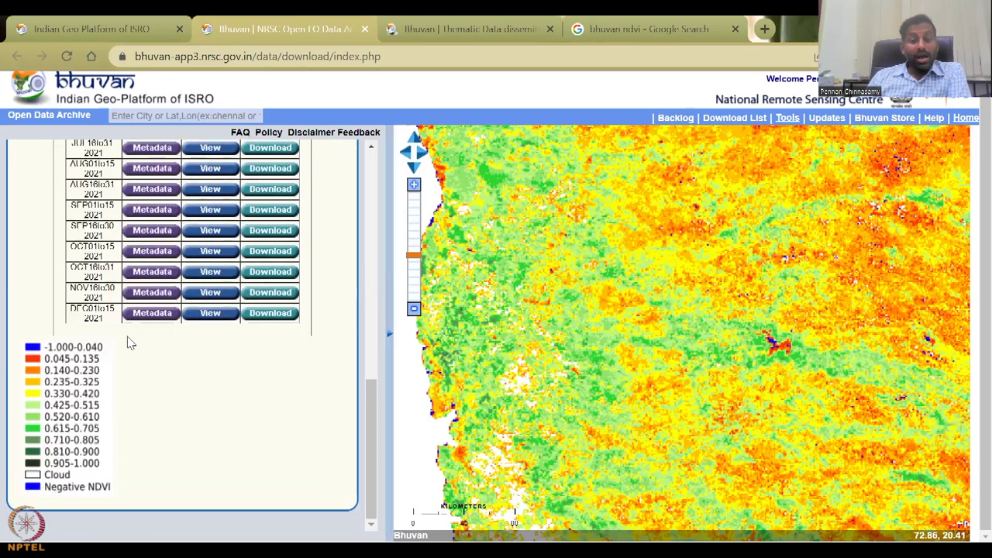
- Display the September 01 to 15, 2021 image on the map and check its colours against the NDVI legend
click(209, 210)
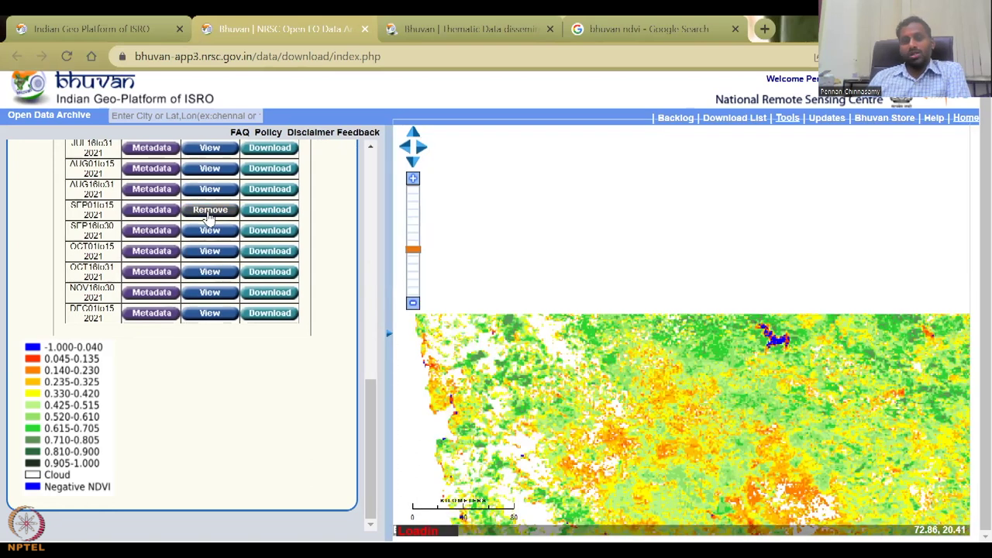
scroll(209, 217, up, 2)
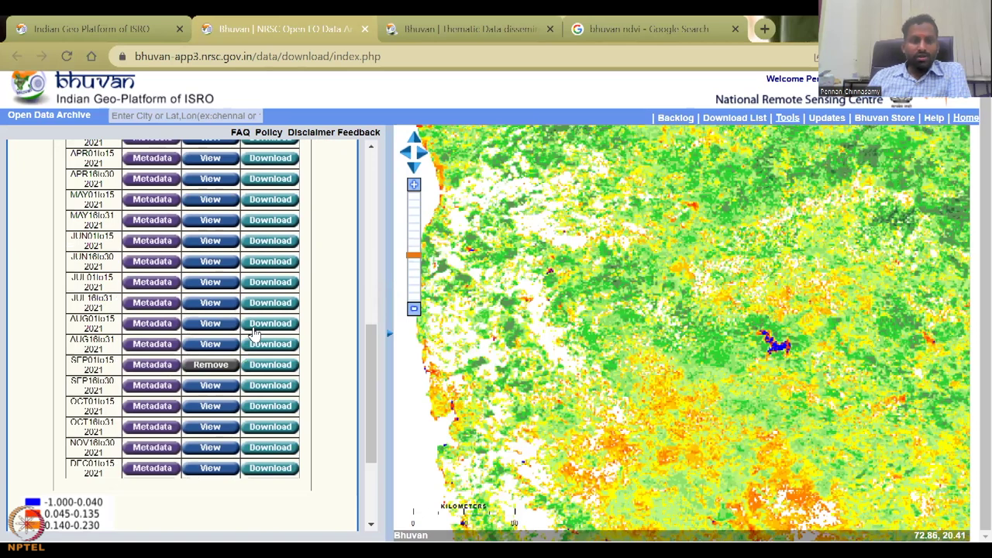
scroll(256, 332, up, 3)
scroll(255, 332, down, 5)
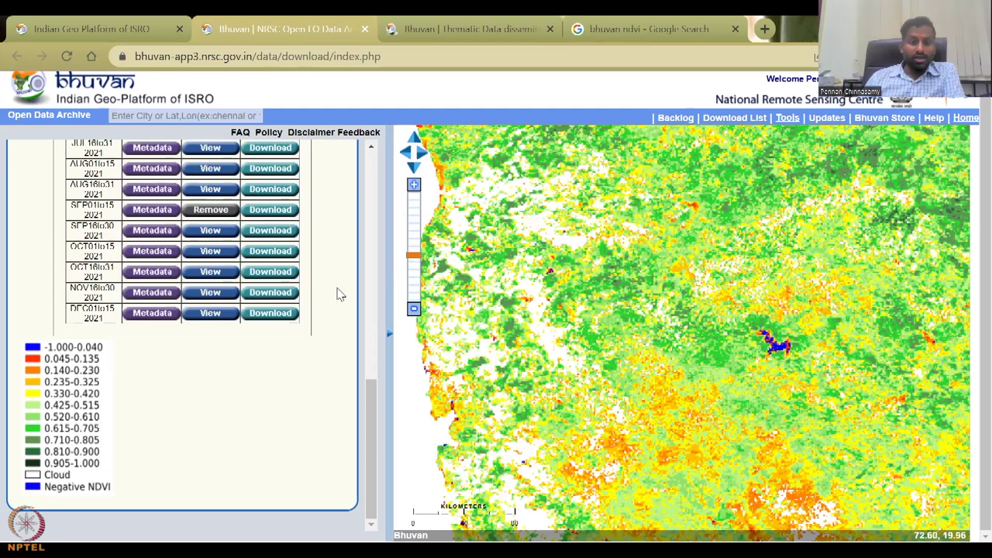
- Return the product selection from the year-wise list to individual products
scroll(339, 293, up, 4)
scroll(69, 302, up, 2)
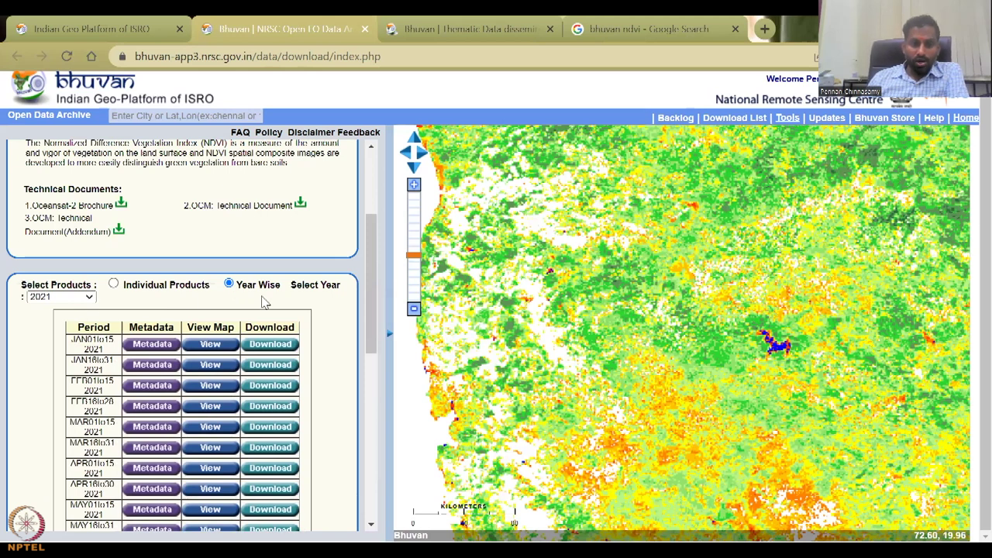
click(220, 355)
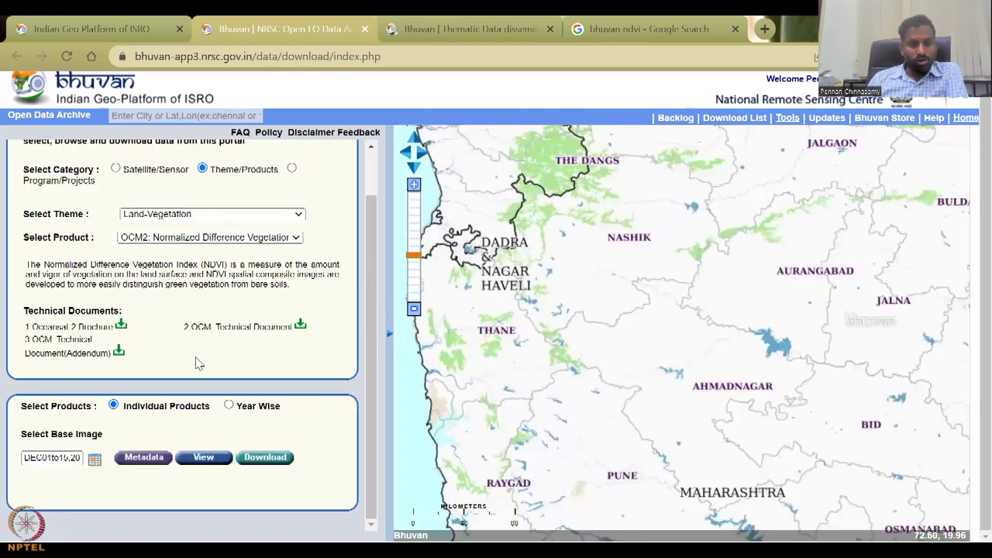
- Display the June 01 to 15, 2021 image on the map as the base image
click(82, 457)
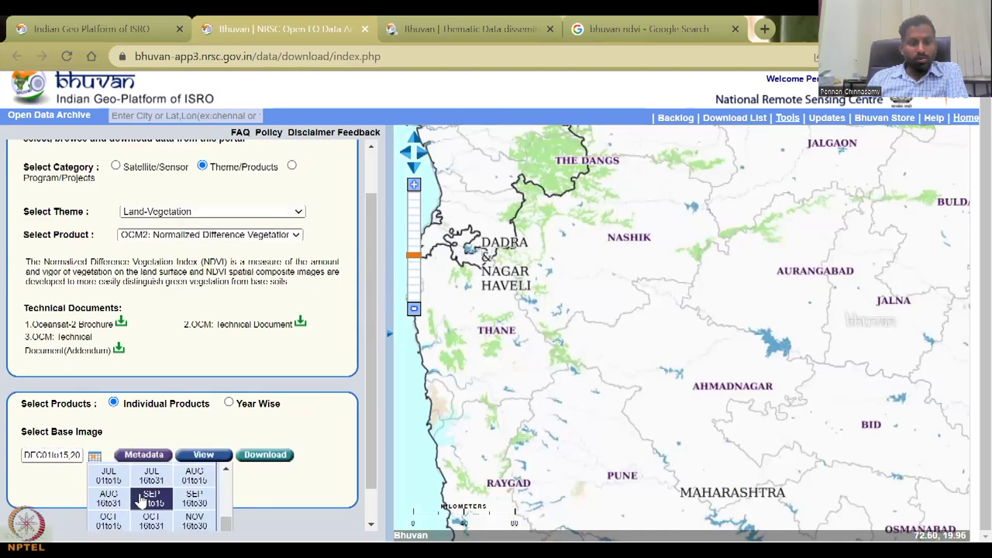
scroll(141, 500, down, 3)
scroll(194, 500, up, 2)
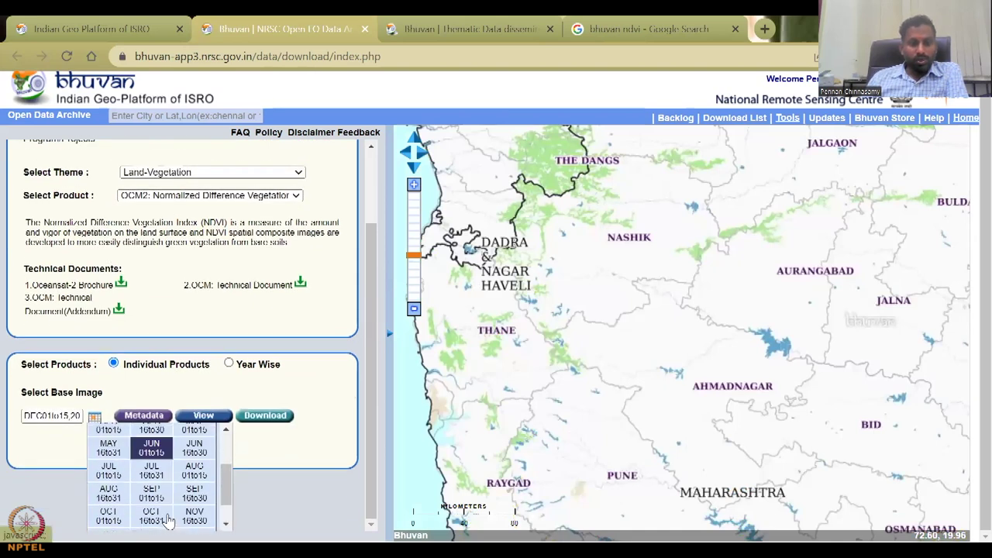
click(153, 449)
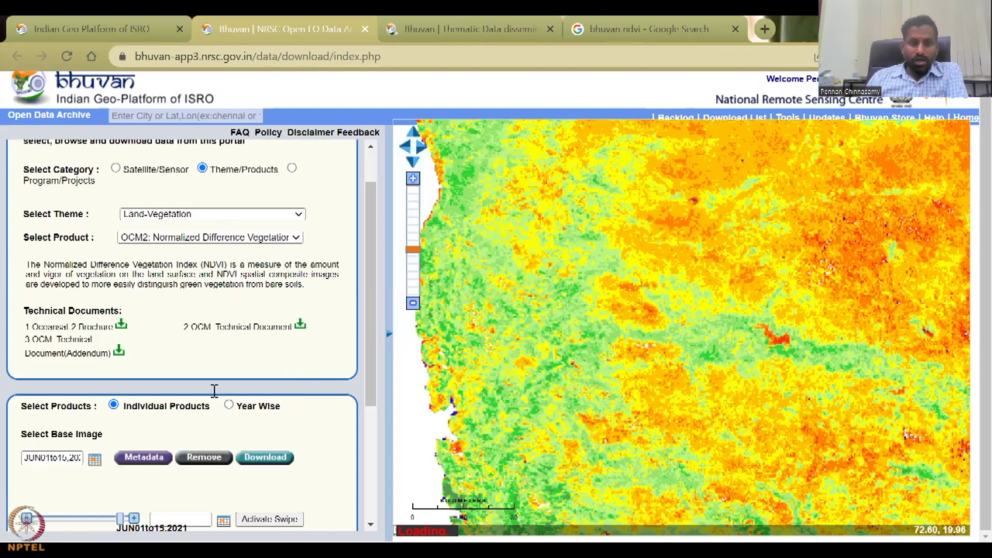
scroll(214, 389, down, 2)
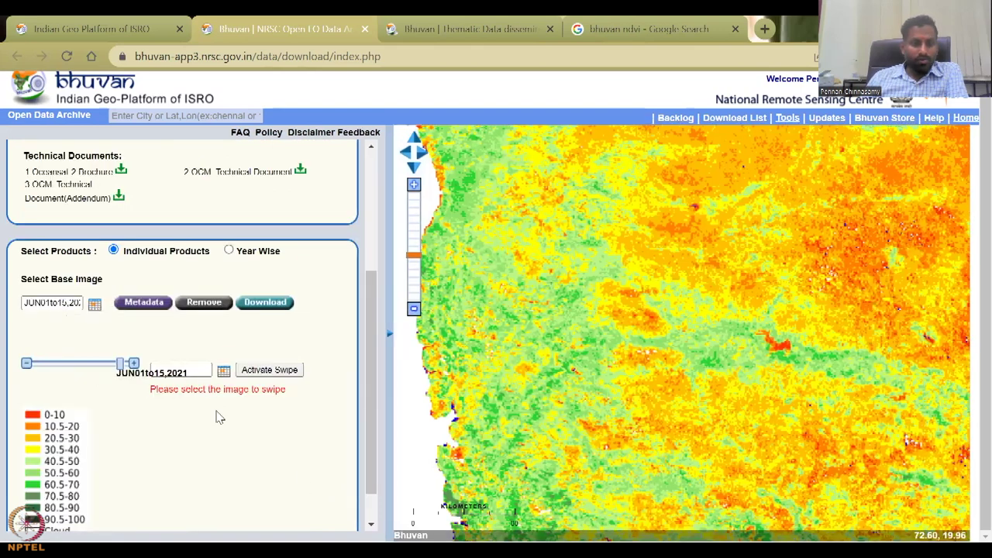
- Choose the September 01 to 15 image as the swipe image for comparison with the June base image
click(223, 373)
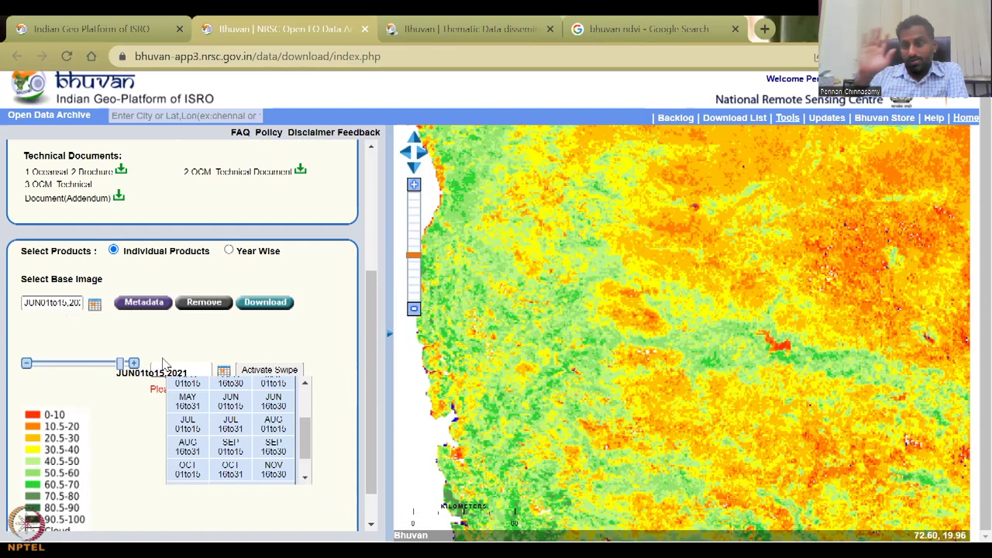
scroll(158, 365, down, 1)
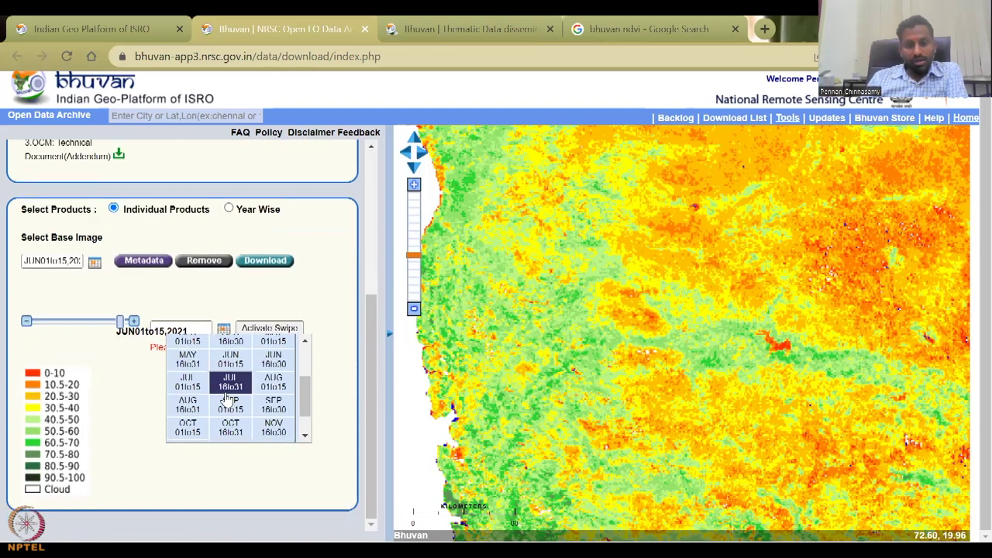
scroll(248, 399, down, 2)
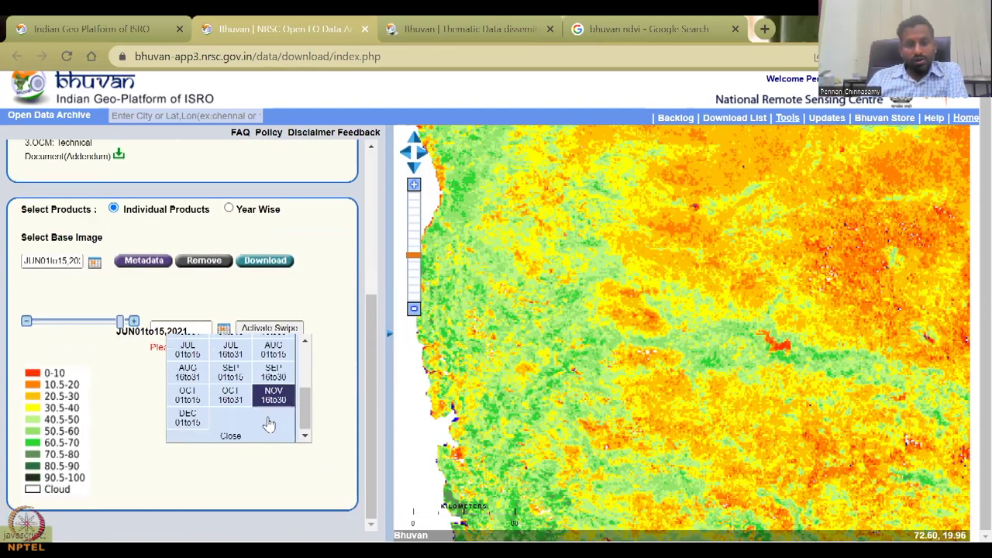
click(231, 370)
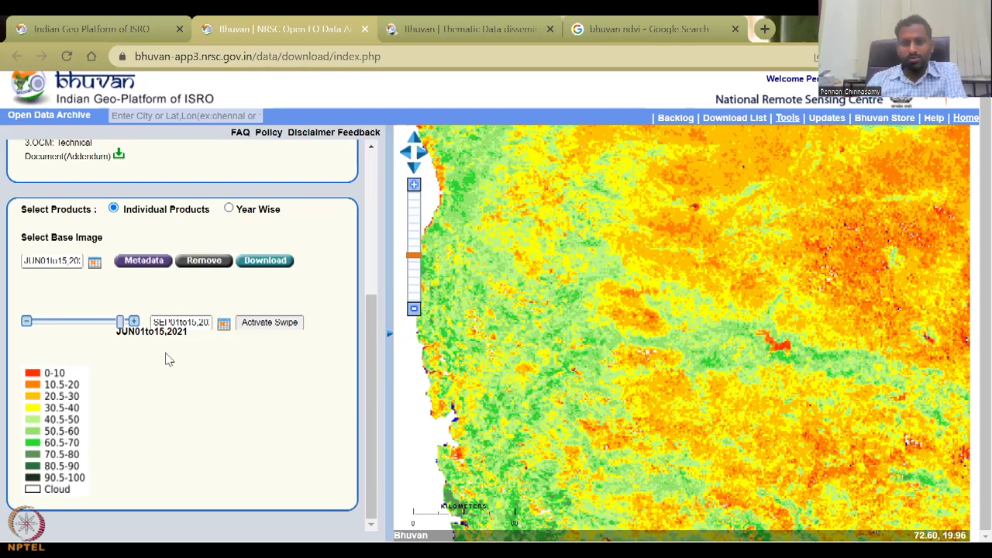
- Change the base image to May 16 to 31, 2021 and display it on the map
click(94, 263)
scroll(178, 346, down, 2)
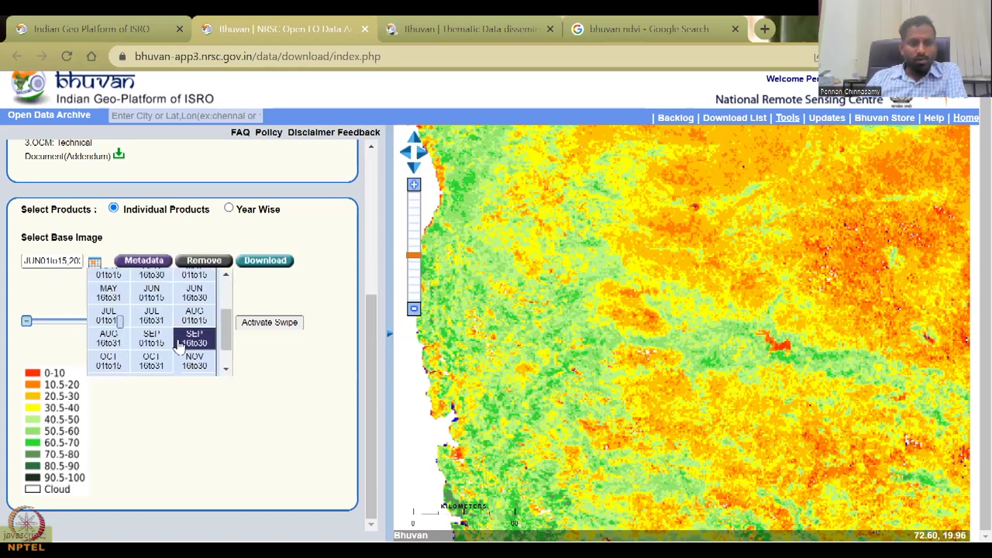
click(109, 297)
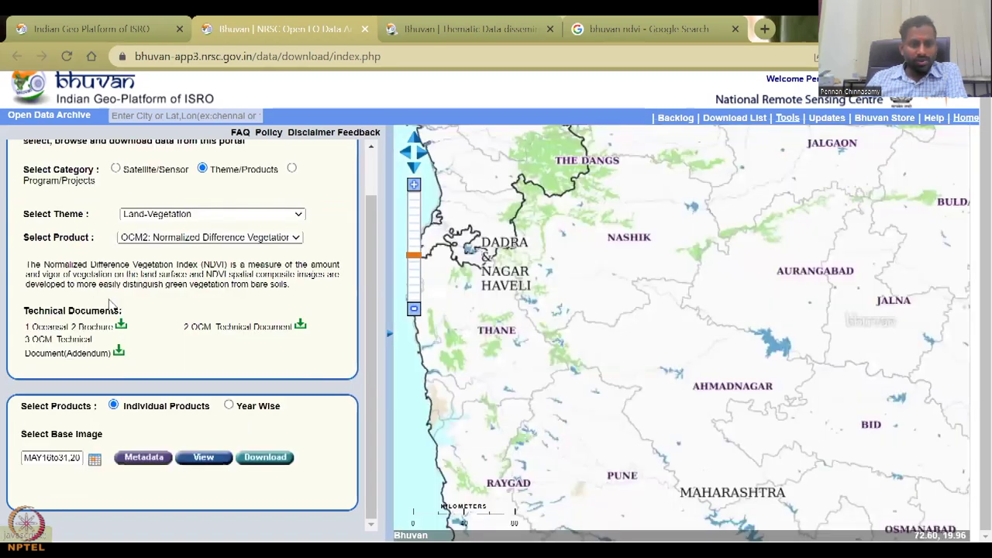
click(204, 457)
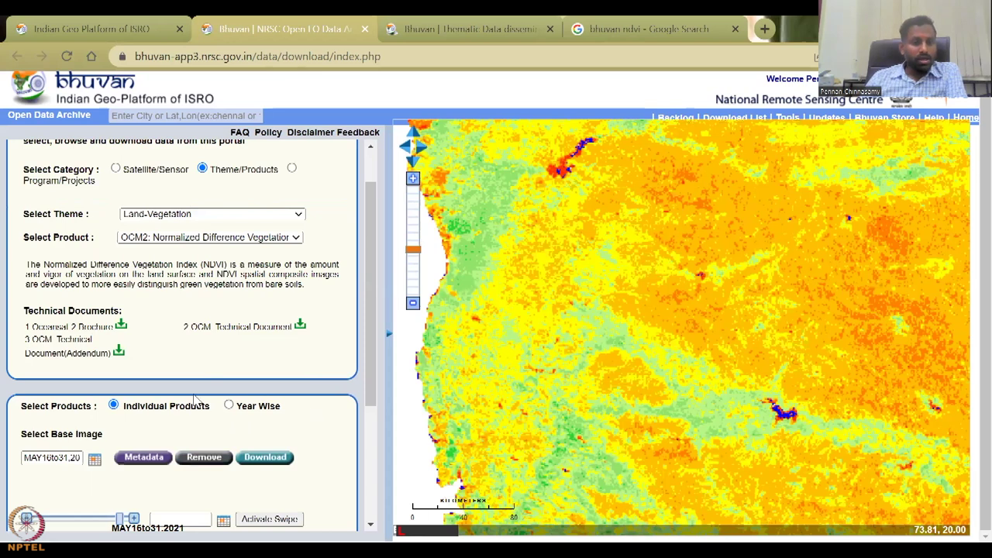
scroll(155, 411, down, 2)
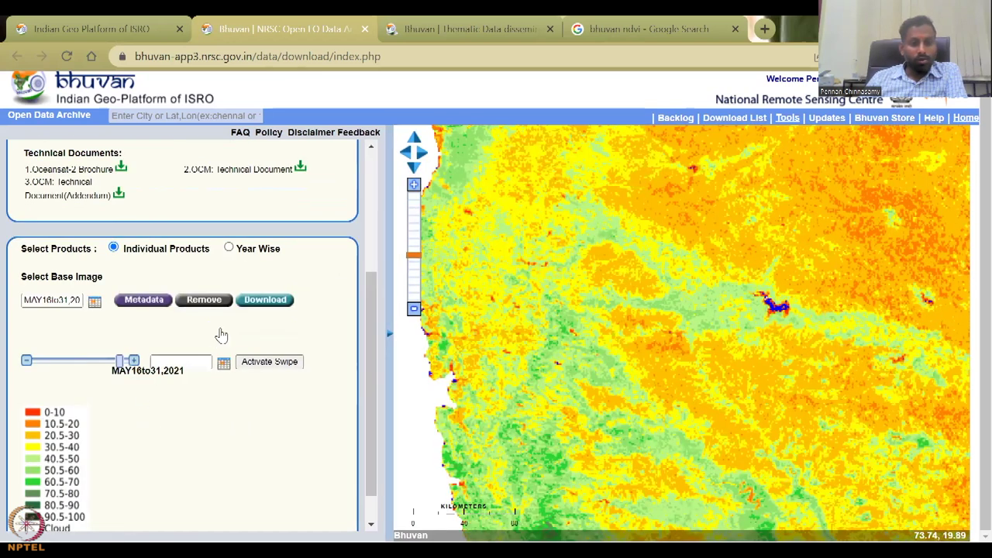
- Set September 01 to 15 as the swipe image and activate the swipe to compare it with the May base image over western Maharashtra
click(223, 361)
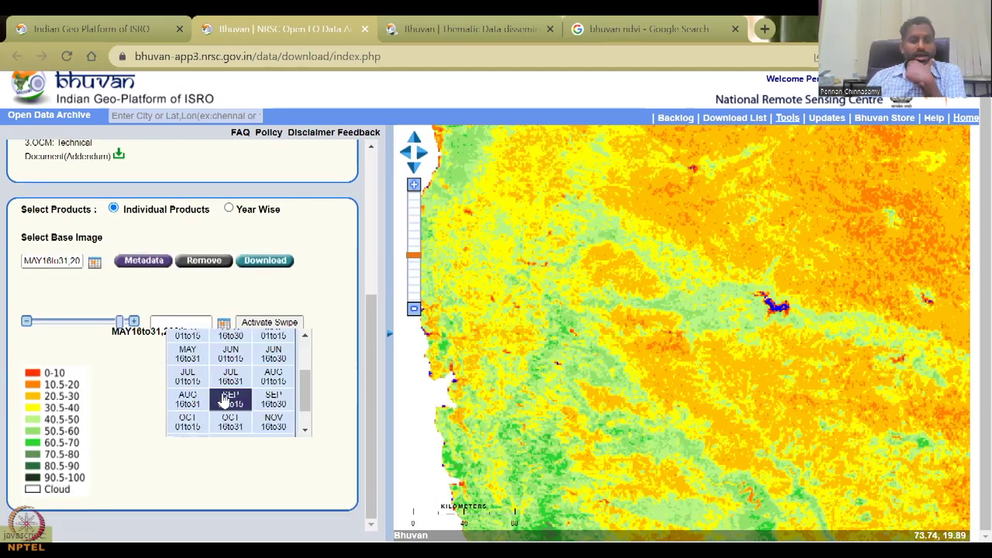
click(223, 398)
click(279, 324)
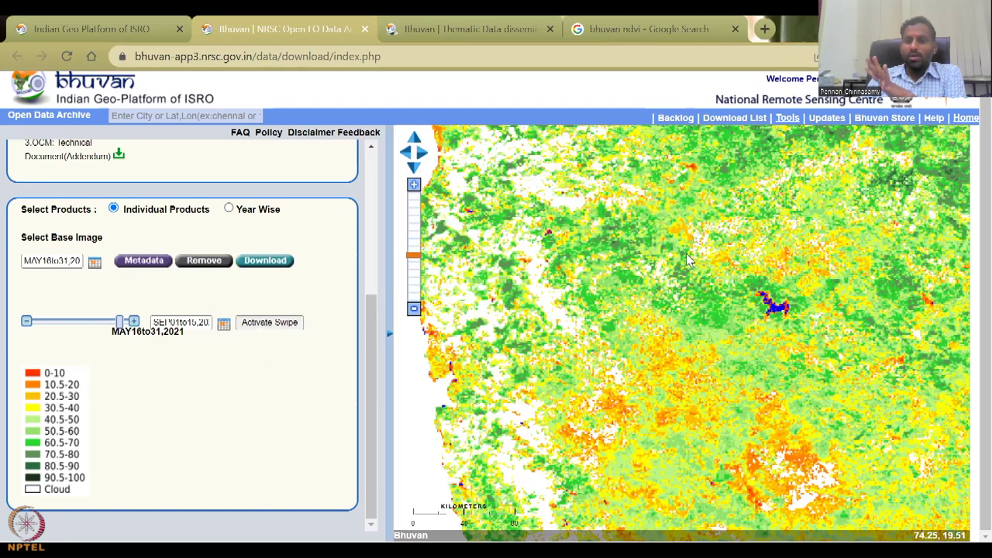
click(261, 324)
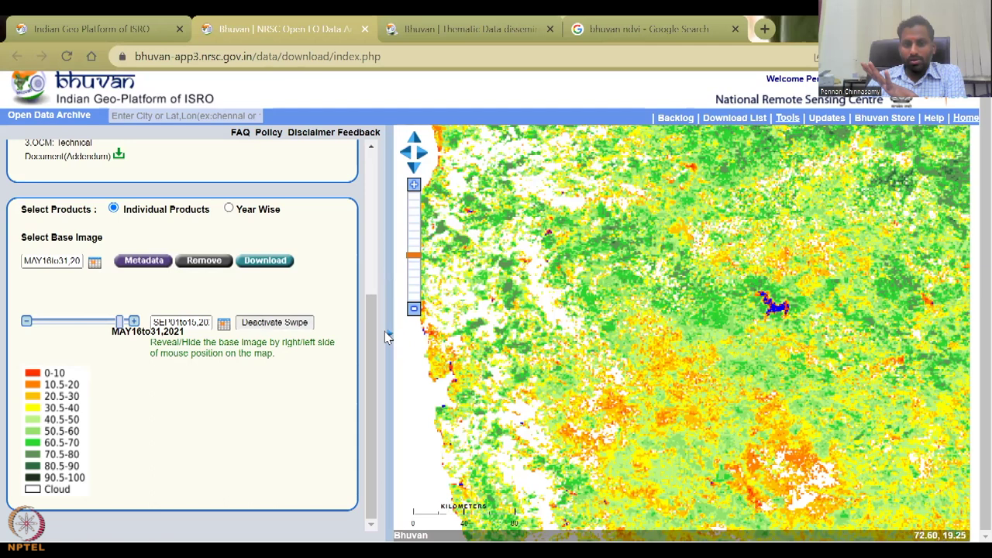
drag(392, 336, 695, 362)
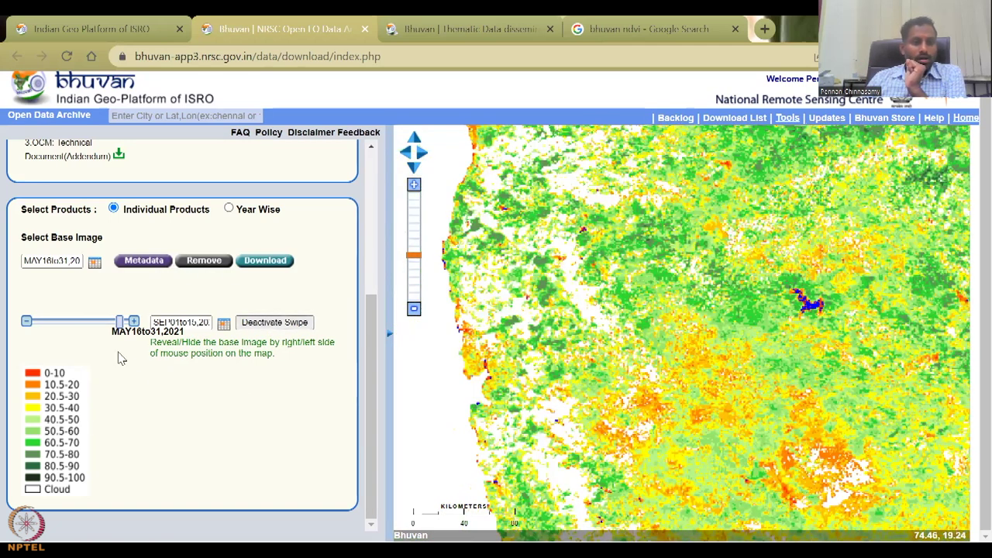
- Reselect the OCM2 Normalized Difference Vegetation Index - Local Coverage product and display its May 16 to 31, 2021 image across India
scroll(123, 312, up, 3)
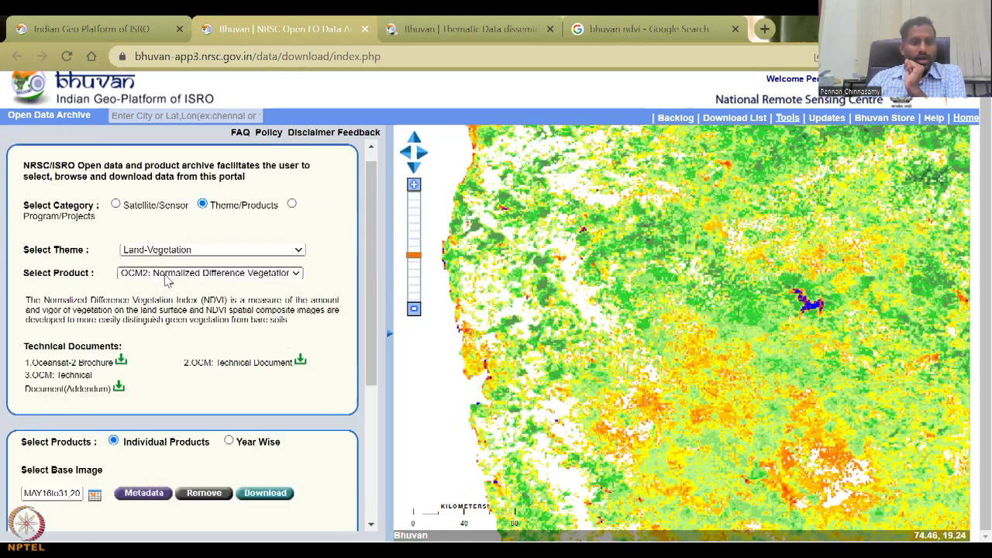
click(165, 290)
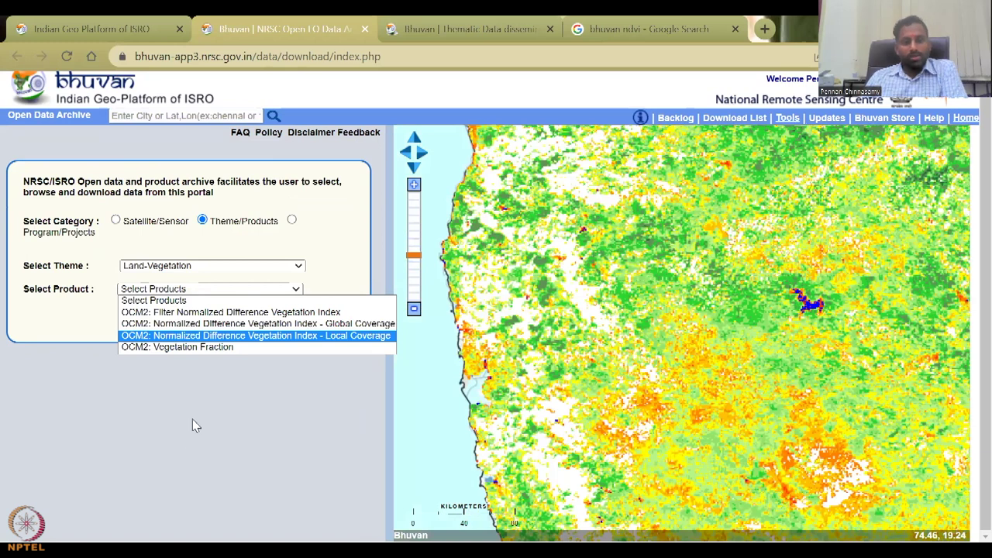
key(Return)
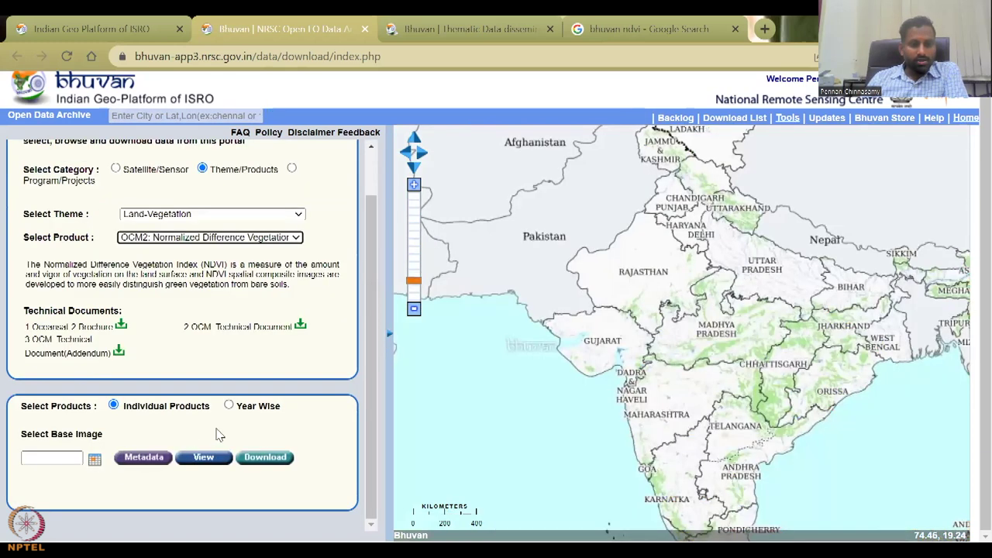
click(95, 461)
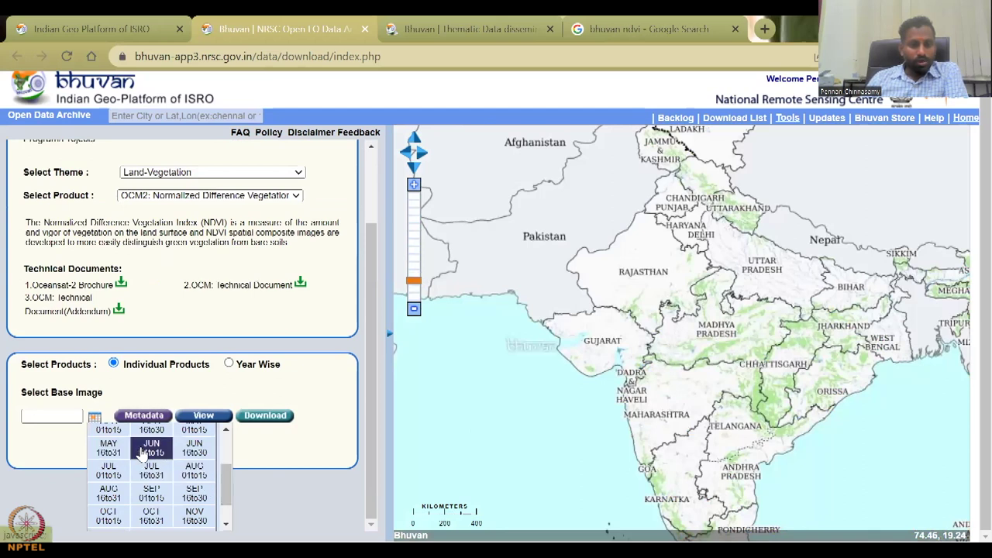
click(108, 450)
click(204, 458)
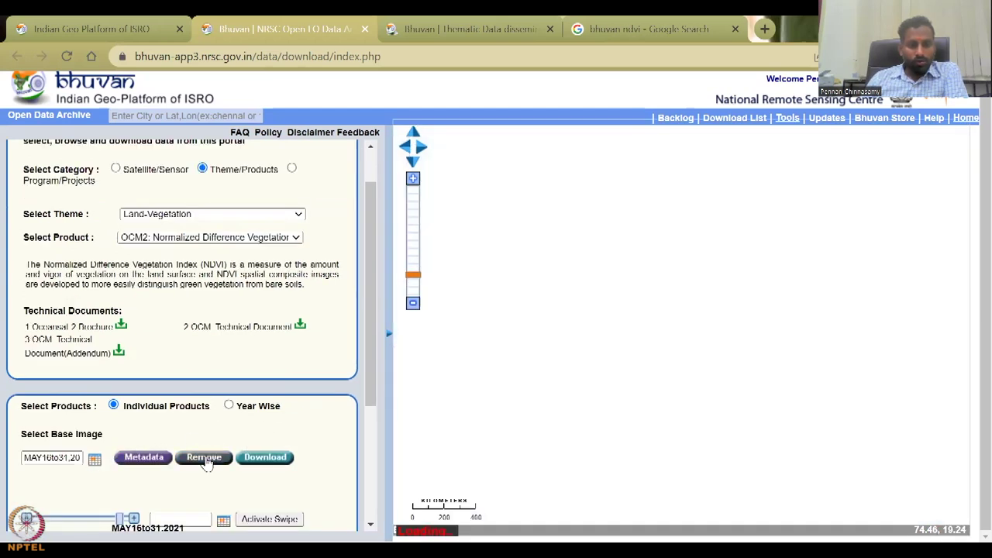
scroll(333, 415, down, 3)
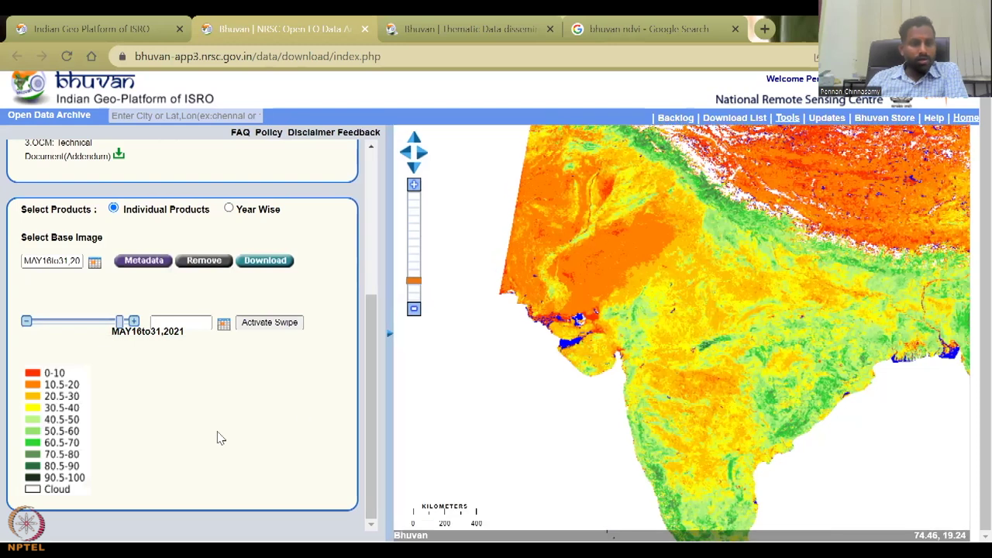
- Activate a swipe comparison between the May base image and September 01 to 15, and examine it across India and up close
click(222, 324)
click(220, 403)
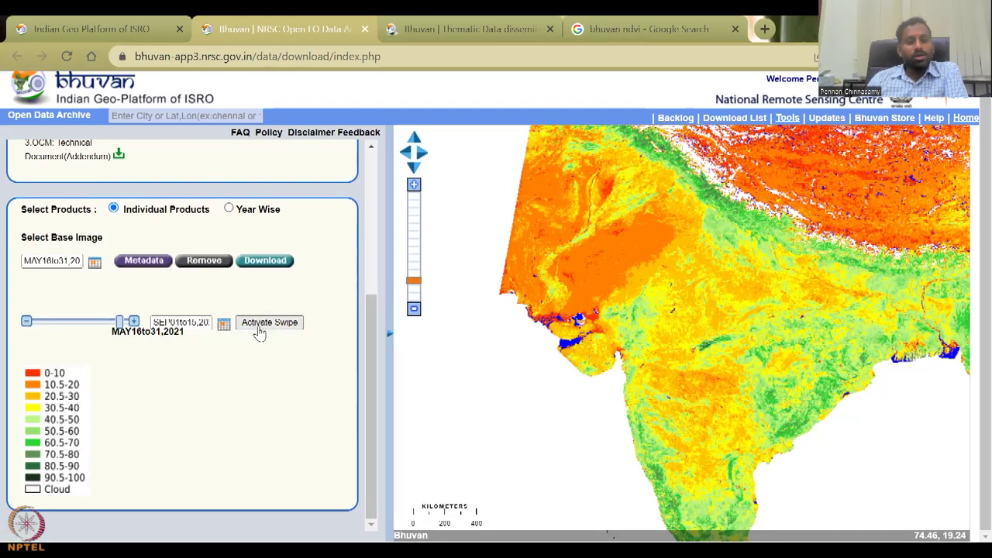
click(260, 322)
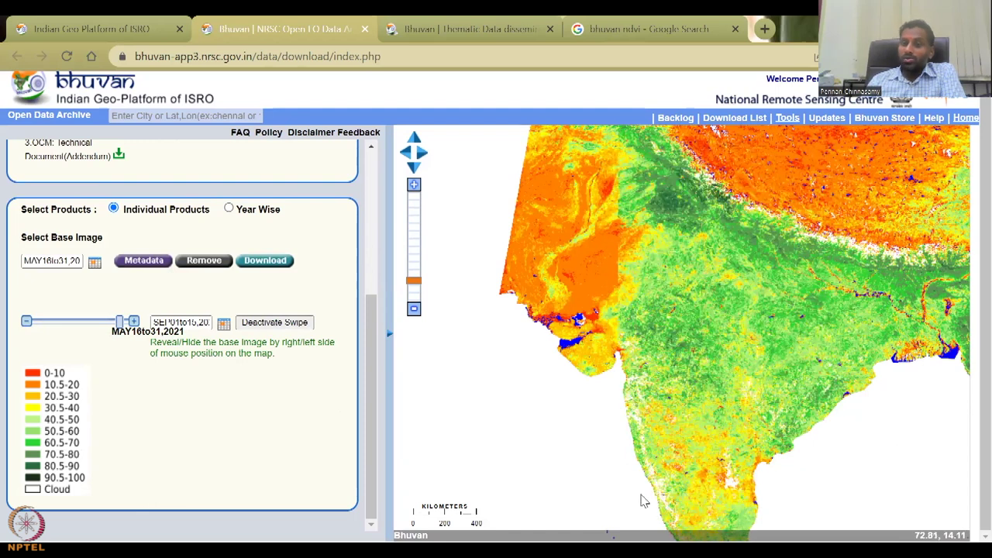
scroll(683, 401, up, 10)
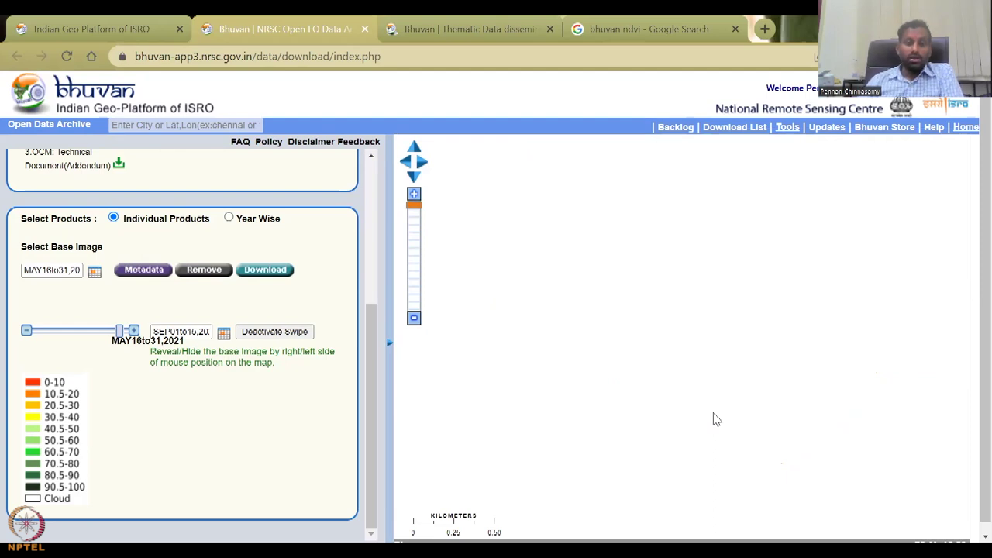
scroll(682, 390, down, 4)
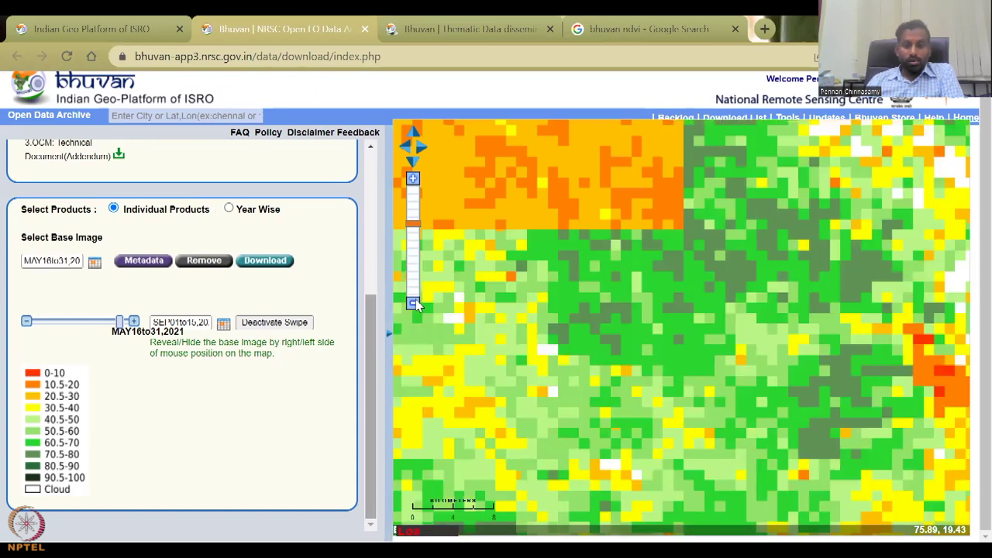
scroll(415, 302, down, 3)
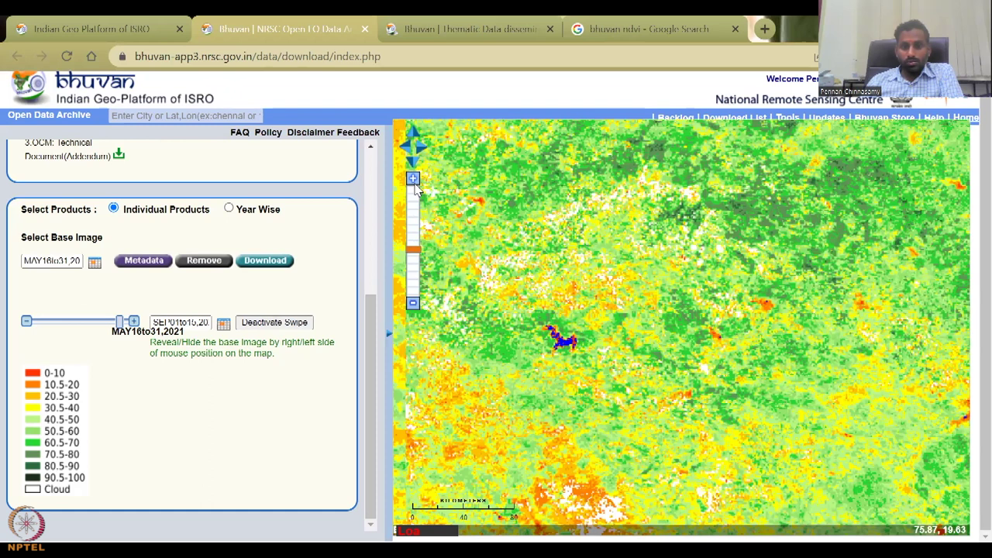
scroll(416, 190, down, 2)
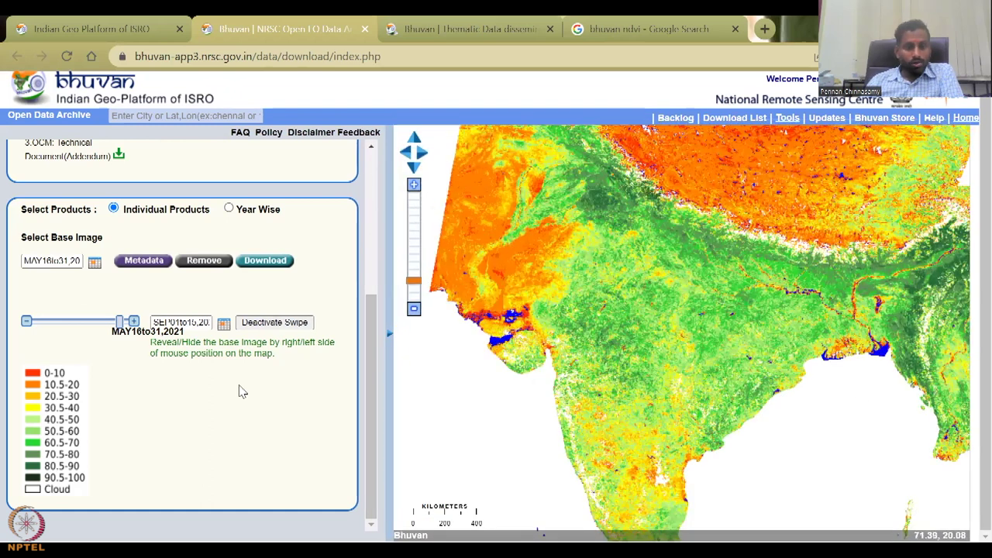
- Replace the swipe image with December 01 to 15 and reactivate the swipe over the current map
click(223, 323)
scroll(302, 418, down, 2)
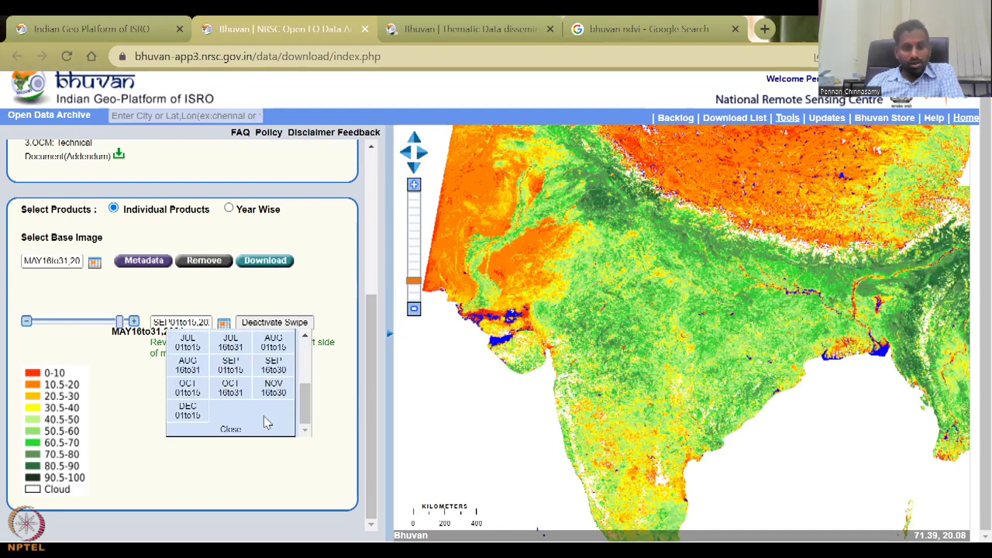
click(188, 411)
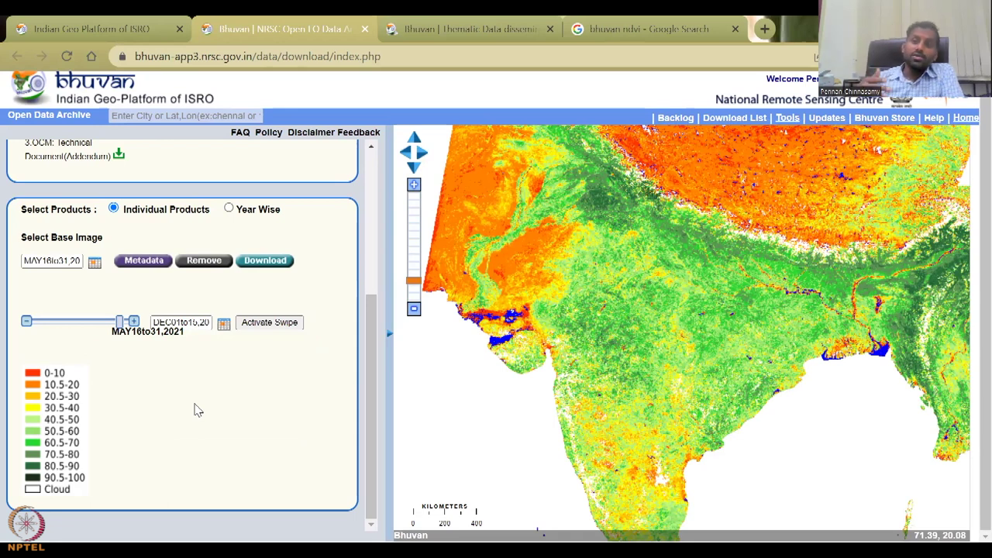
click(274, 323)
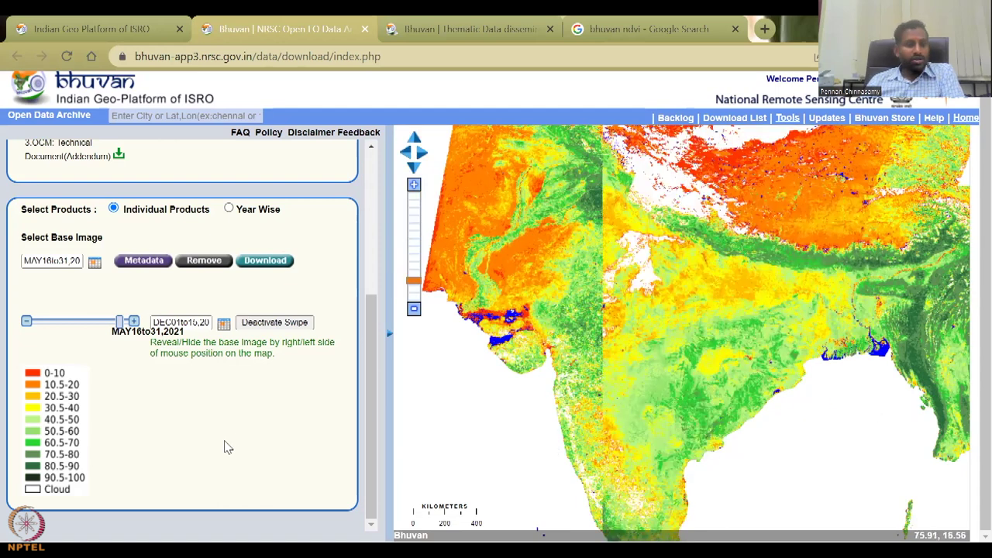
- Remove and redisplay the May 16 to 31, 2021 base image, then compare it with December 01 to 15 using the swipe
click(204, 263)
click(201, 458)
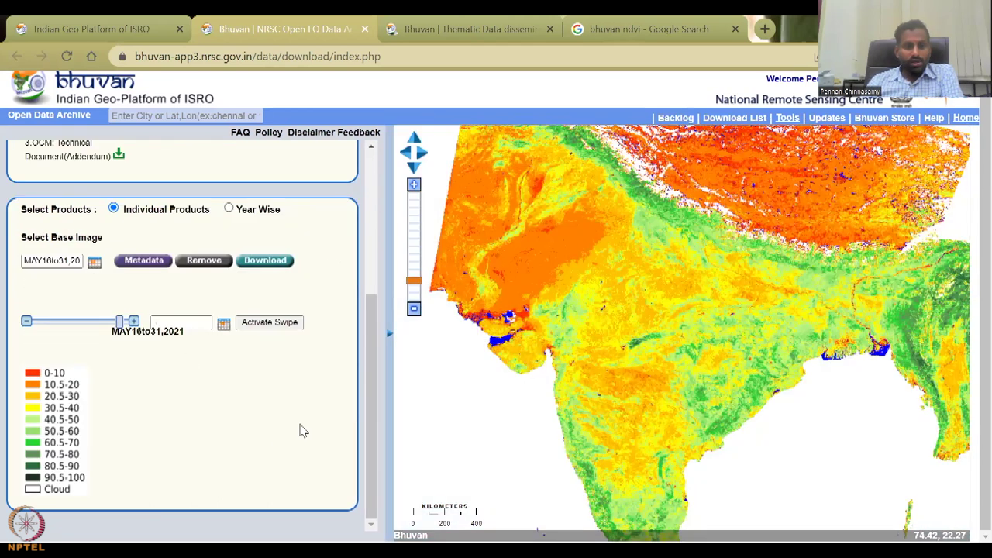
click(224, 323)
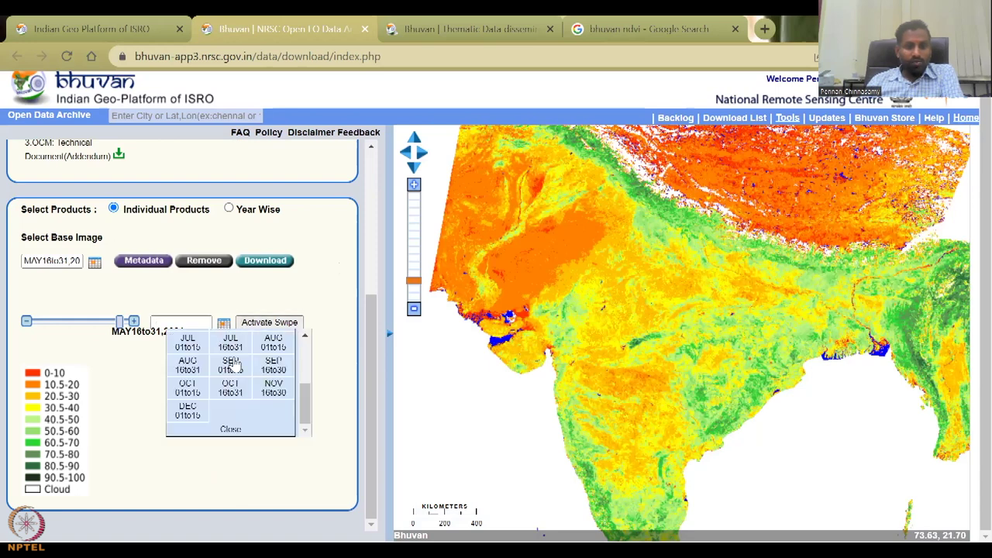
click(193, 417)
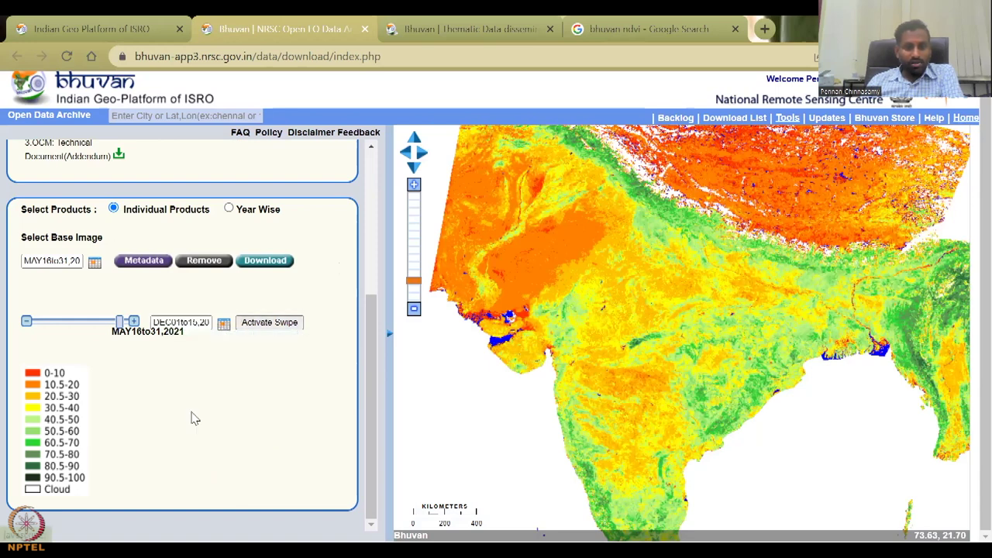
click(269, 323)
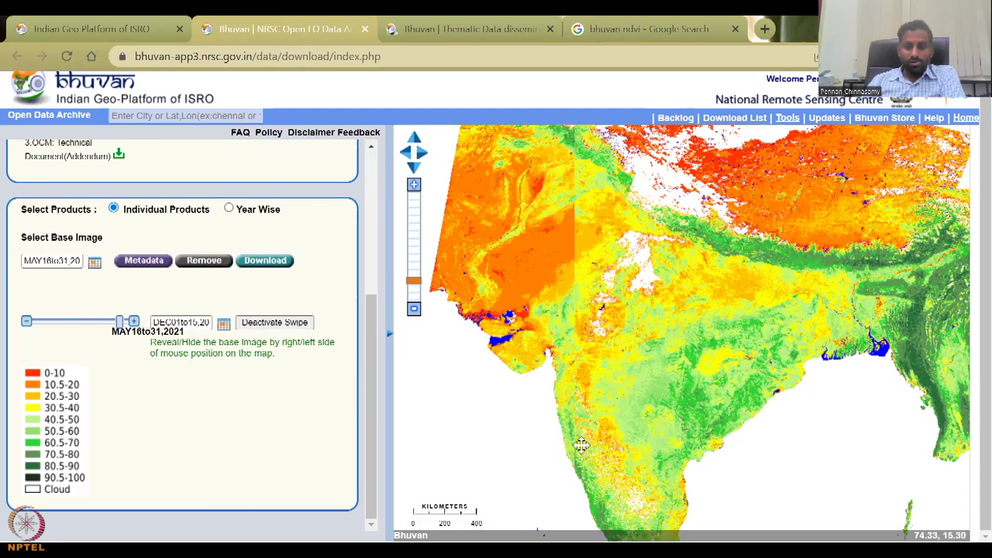
- Examine the swipe comparison of May 16 to 31 and December 01 to 15, 2021 across northern, central and southern India
drag(582, 445, 584, 374)
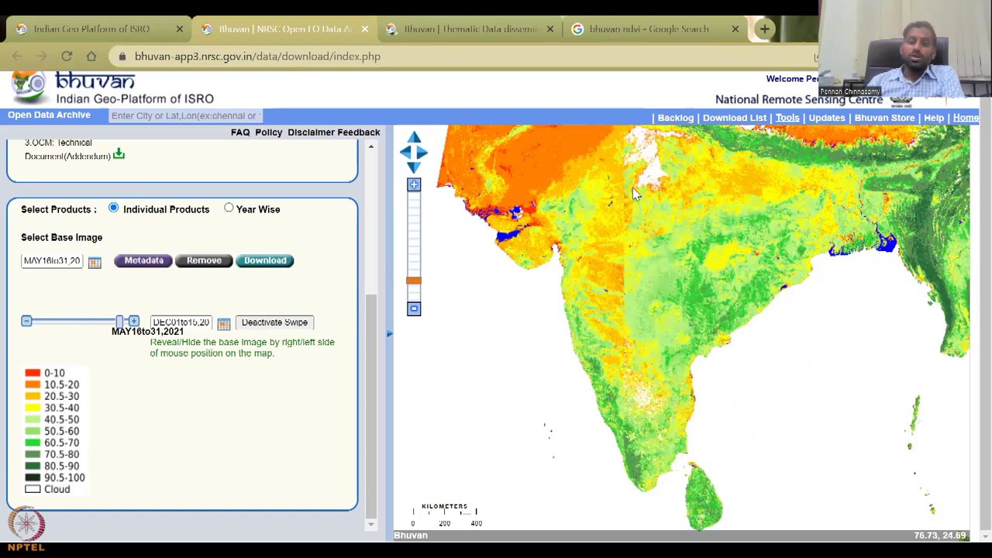
scroll(633, 194, up, 1)
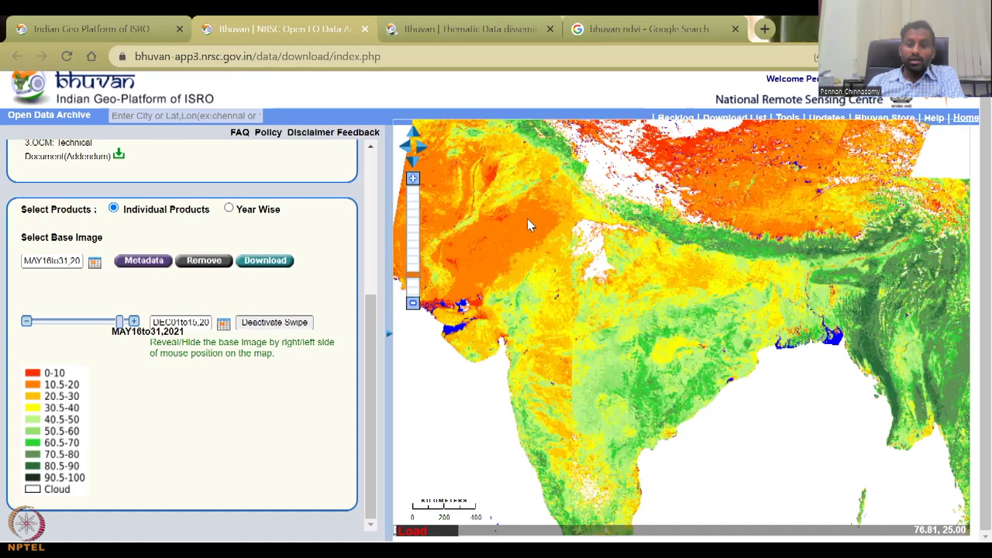
drag(527, 225, 563, 293)
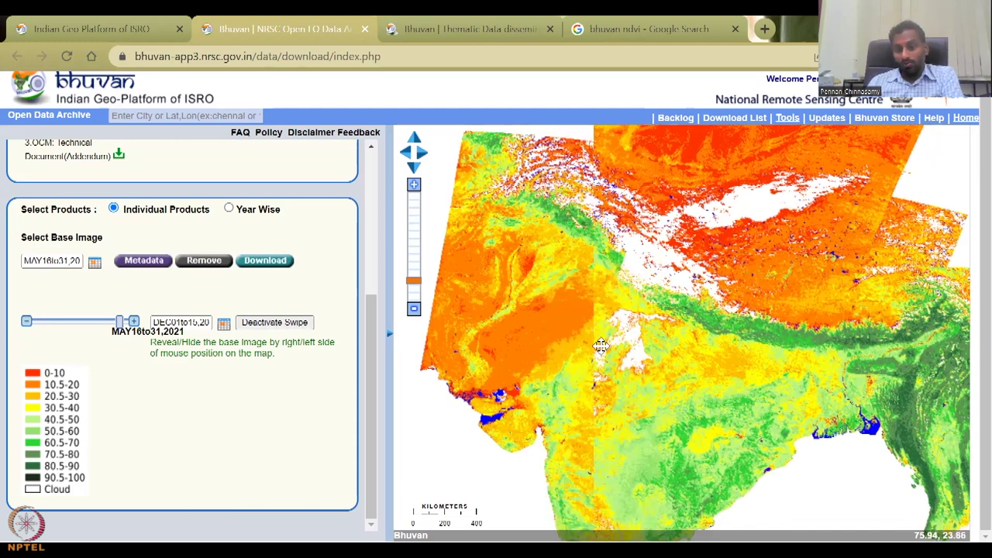
drag(601, 345, 606, 248)
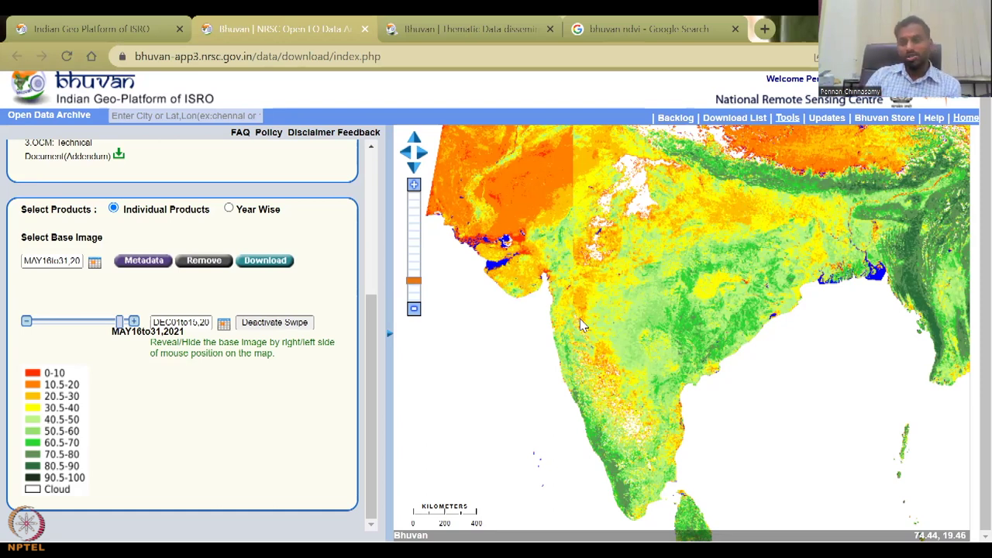
- Replace the swipe image with March 01 to 15, 2021 and reactivate the swipe over the current map
click(223, 324)
click(220, 404)
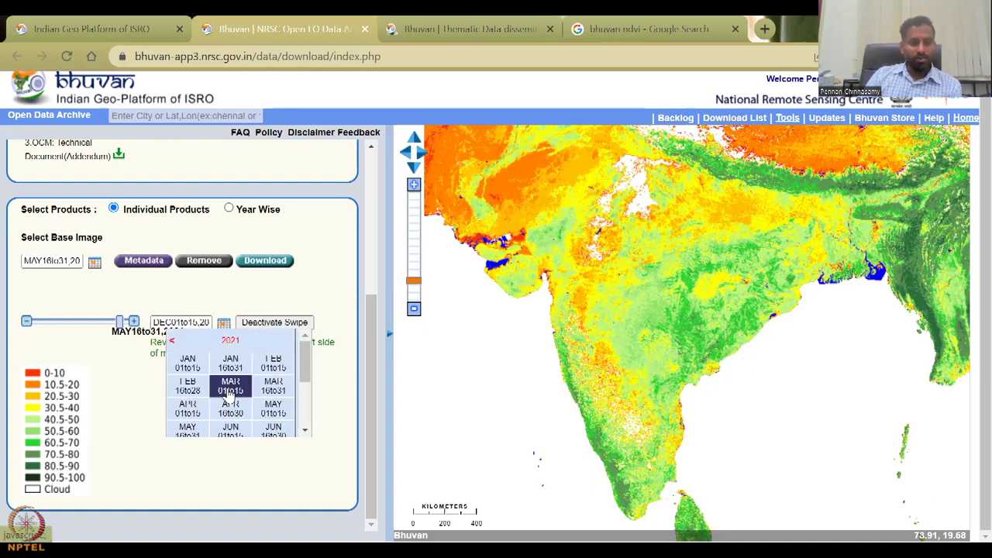
click(230, 385)
click(277, 329)
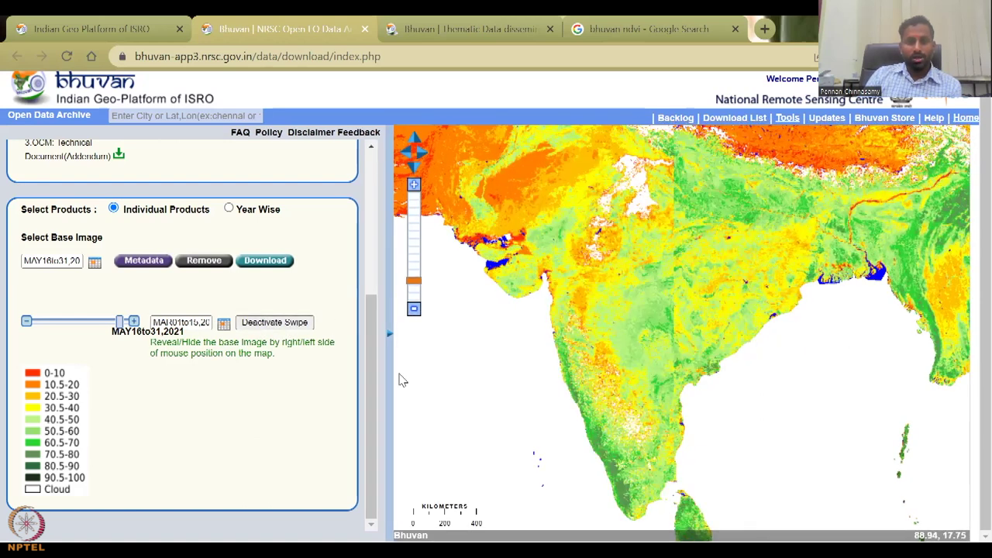
- Remove and redisplay the May 16 to 31, 2021 base image, then activate a swipe against March 01 to 15
click(204, 262)
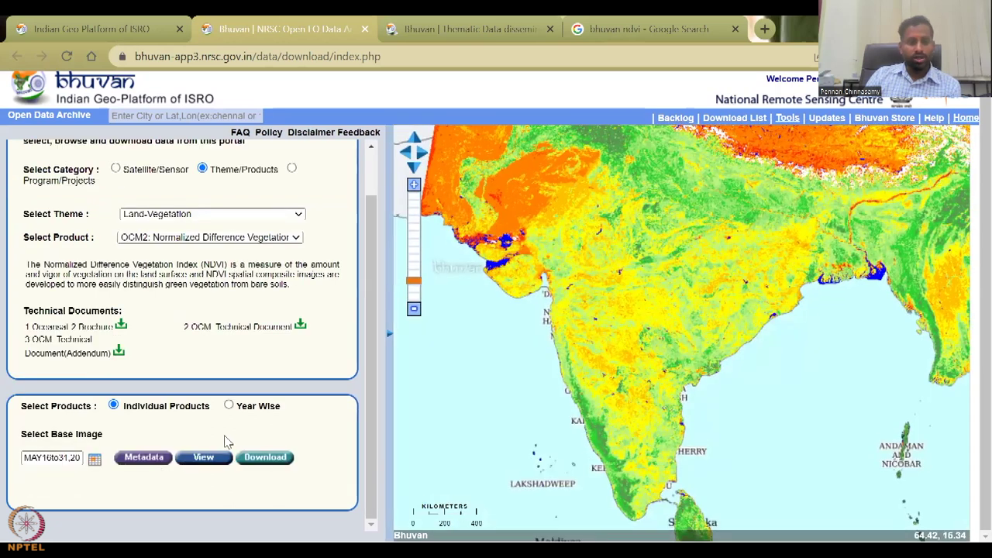
click(203, 458)
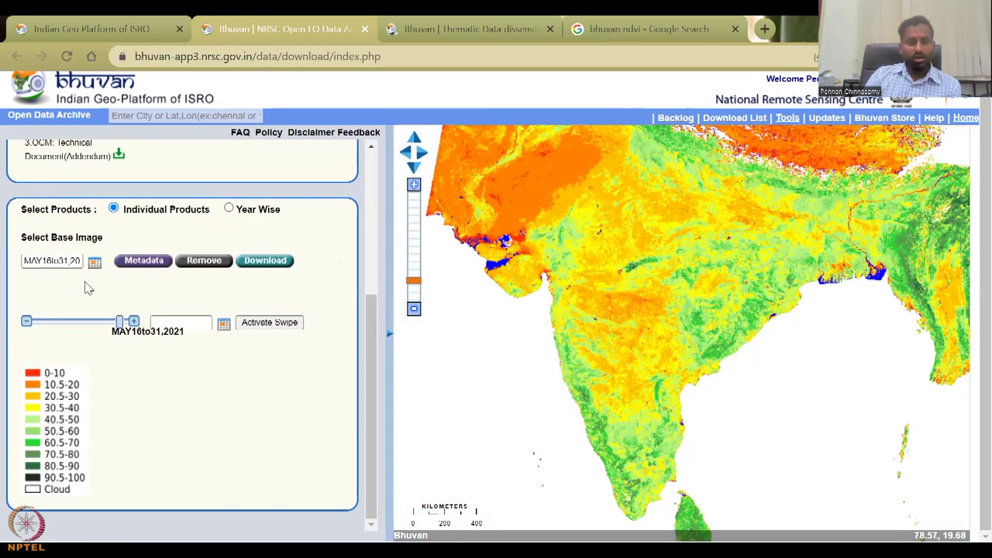
click(224, 325)
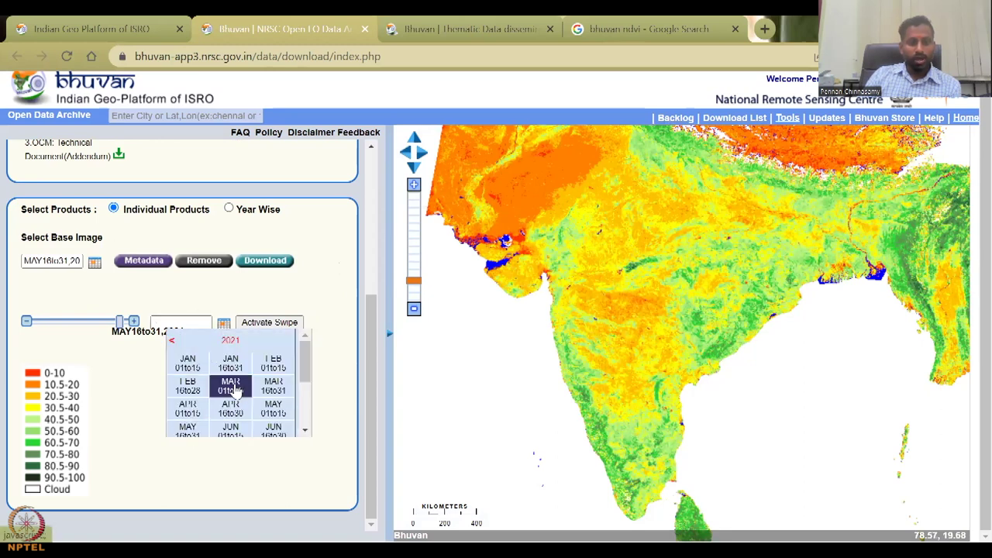
click(230, 408)
click(240, 388)
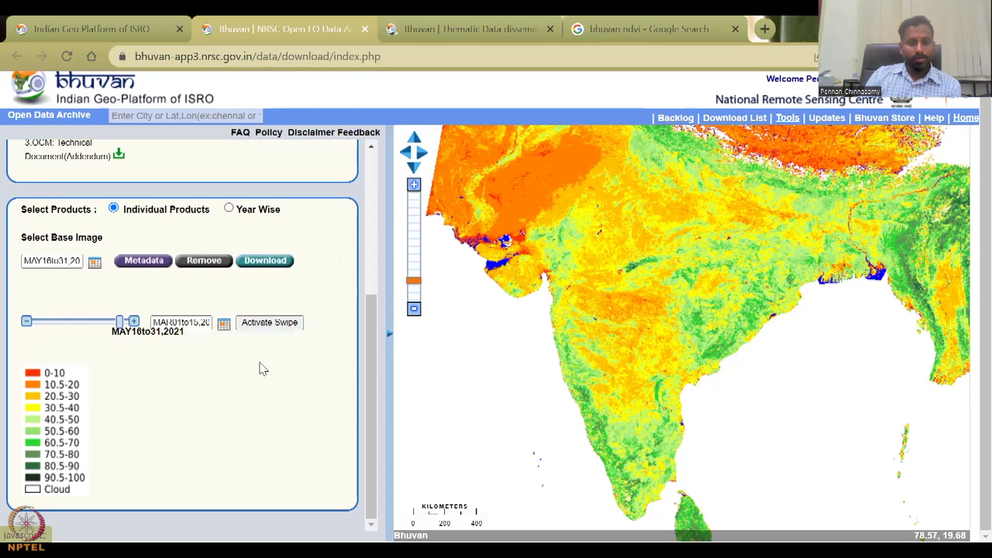
click(278, 323)
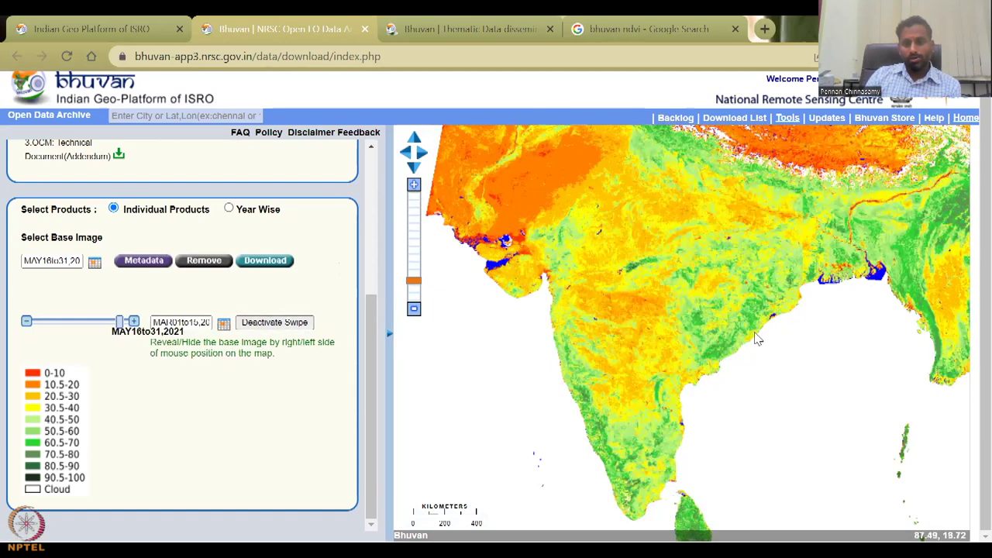
- Clear the base image from the map, reselect May 16 to 31, 2021 as its date and display it again
click(204, 261)
click(90, 459)
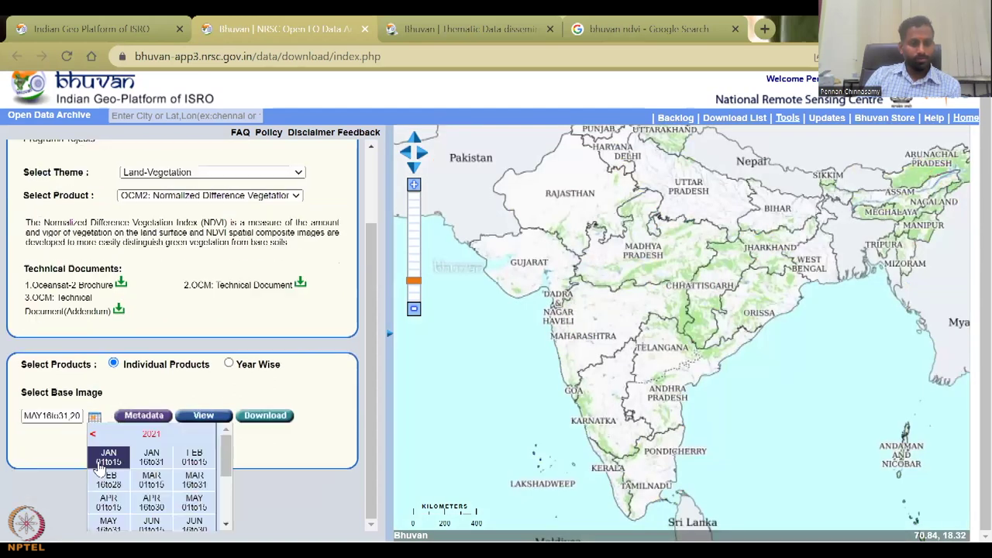
scroll(113, 463, down, 3)
scroll(151, 481, up, 3)
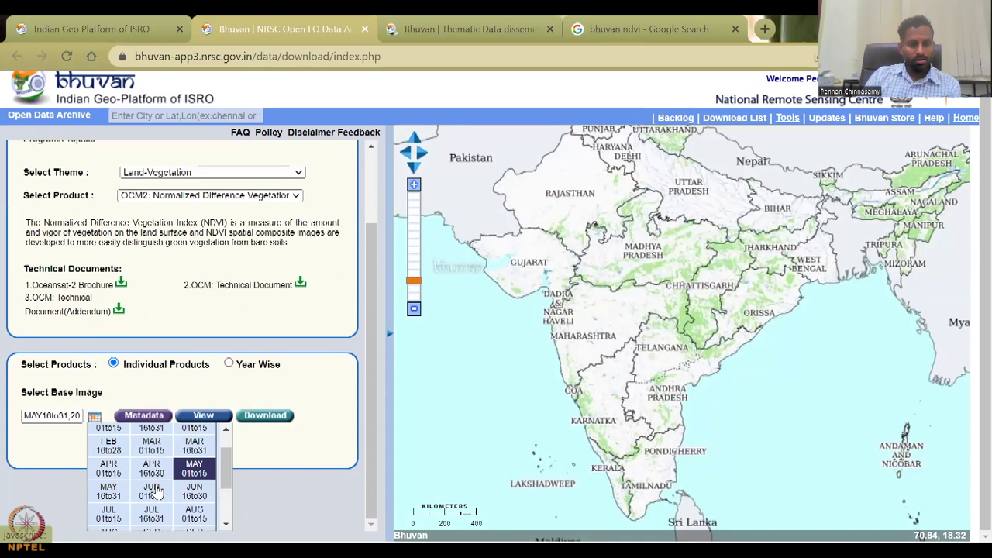
click(116, 491)
click(204, 457)
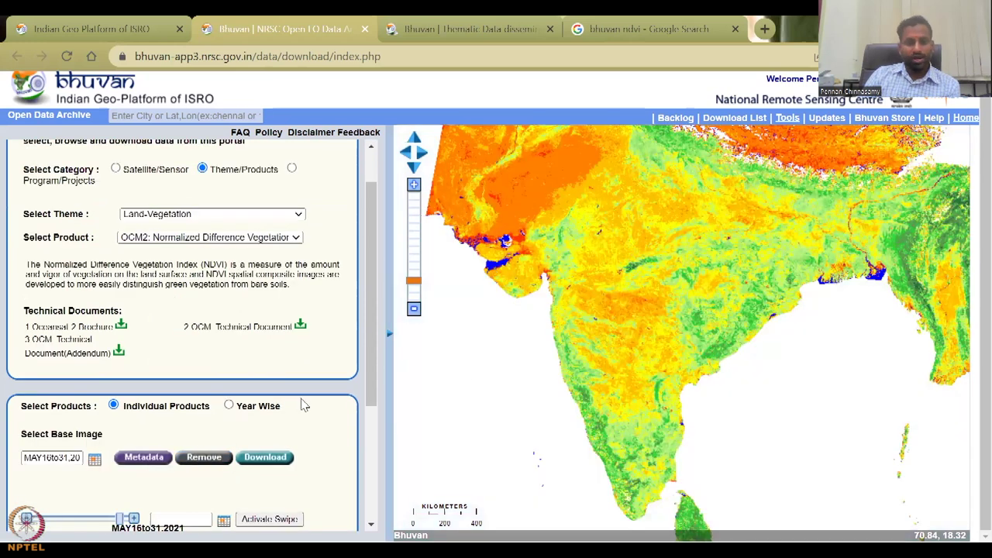
- Set March 01 to 15, 2021 as the swipe image, activate the swipe and compare it with the May base image across India
scroll(335, 407, down, 2)
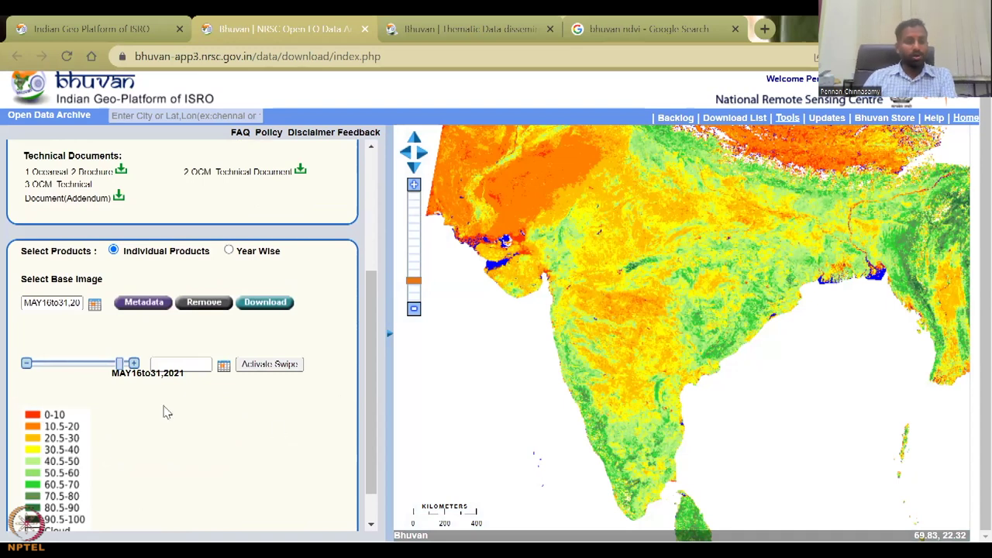
click(223, 366)
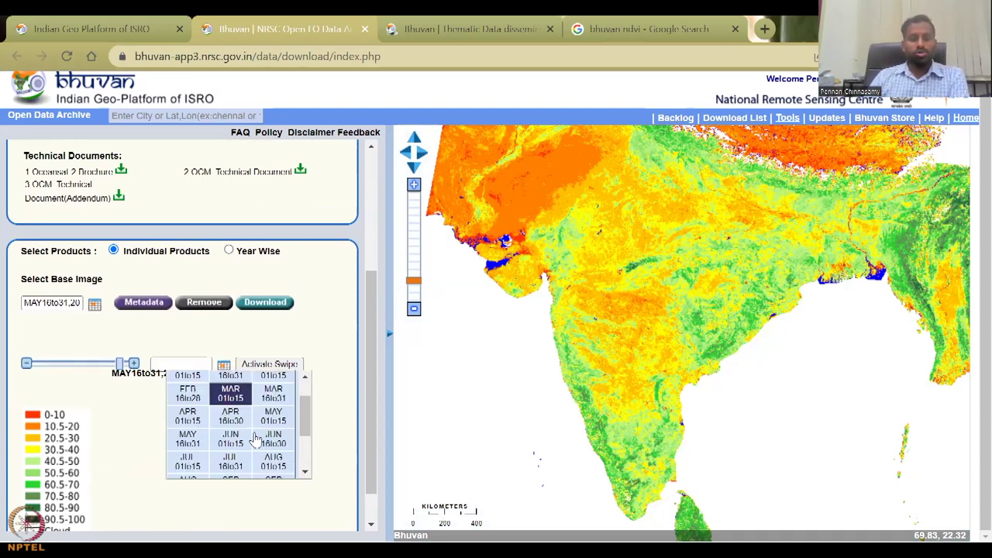
click(241, 407)
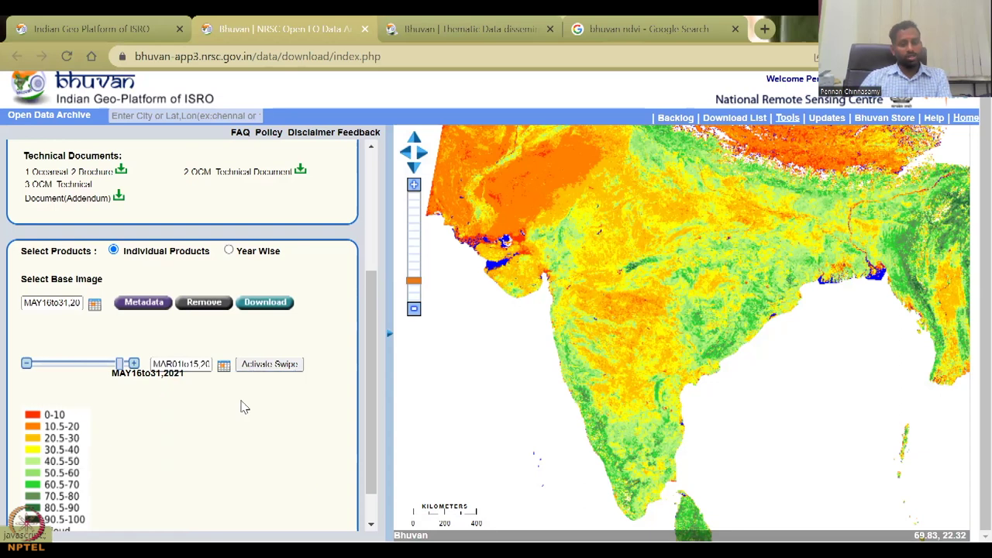
click(277, 371)
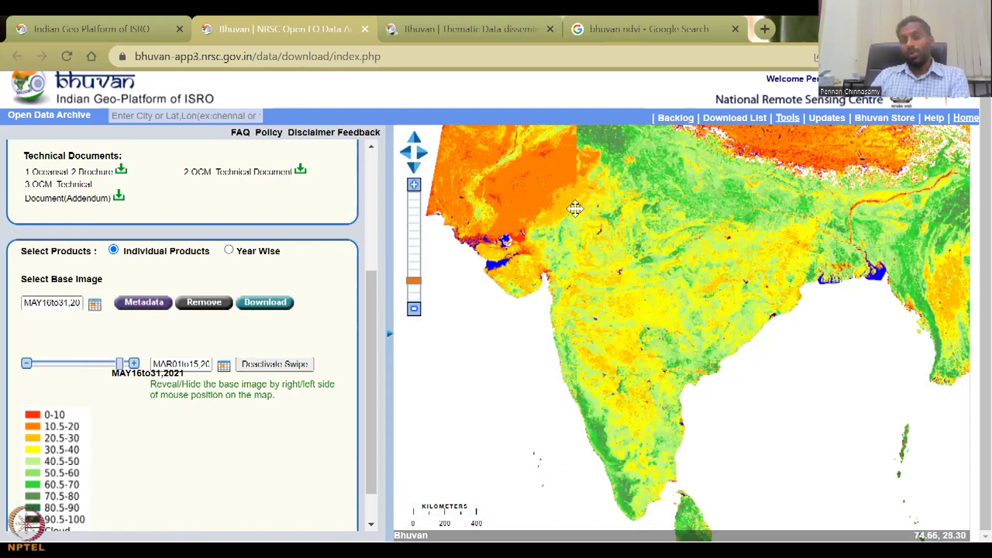
drag(566, 199, 551, 281)
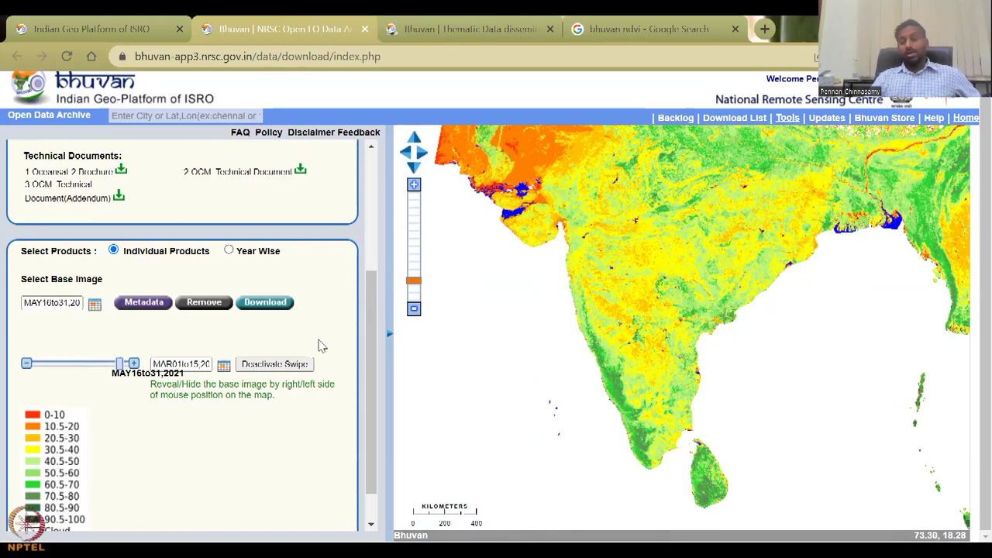
- Open the download window for the May 16 to 31, 2021 NDVI image, then close it
drag(369, 331, 374, 174)
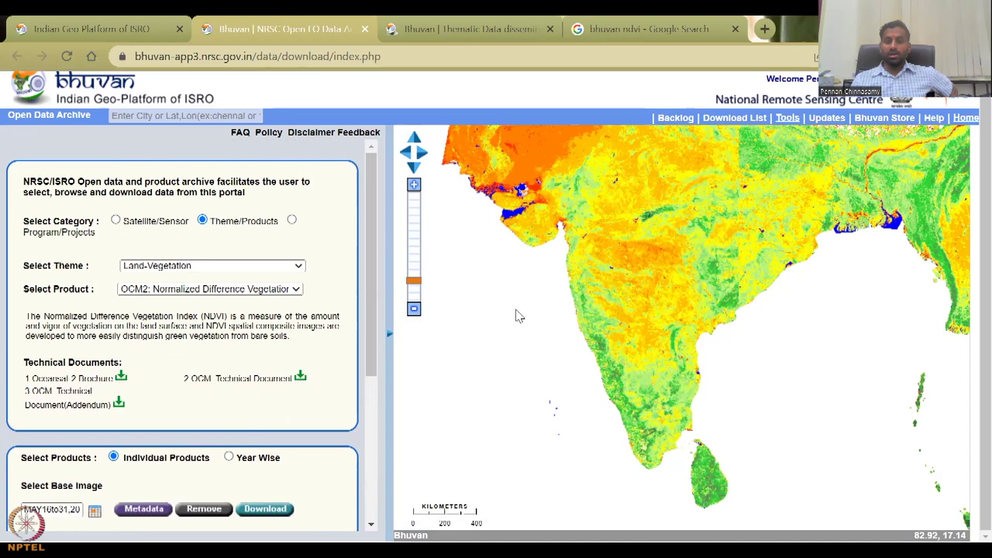
scroll(299, 370, down, 2)
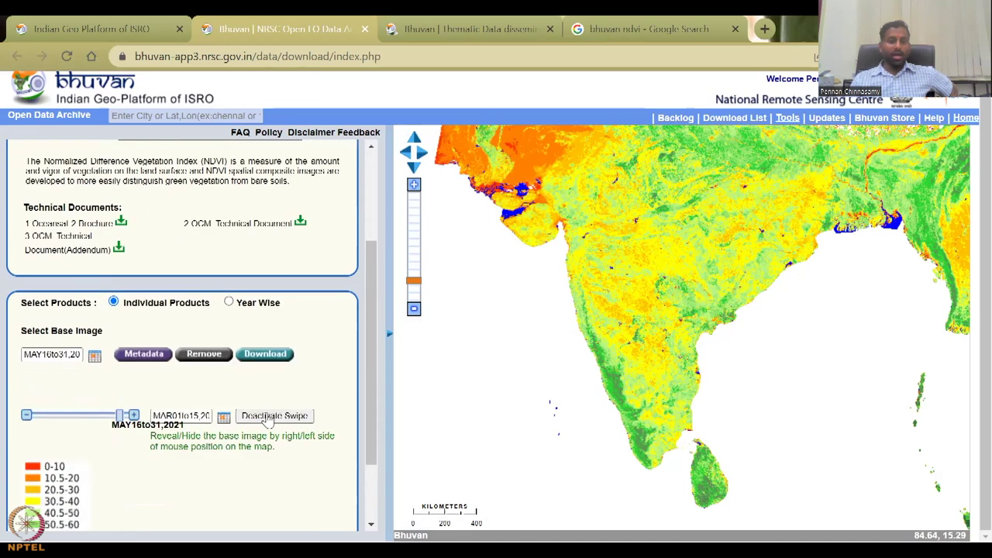
click(265, 354)
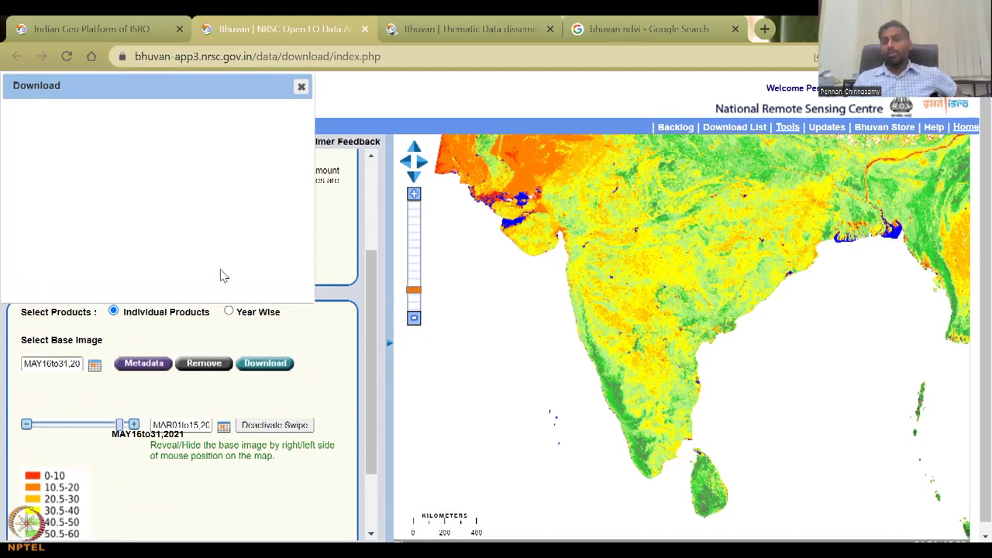
click(301, 86)
- Switch the Land-Vegetation product to OCM2: Vegetation Fraction and bring its description and technical documents into view
scroll(337, 372, up, 2)
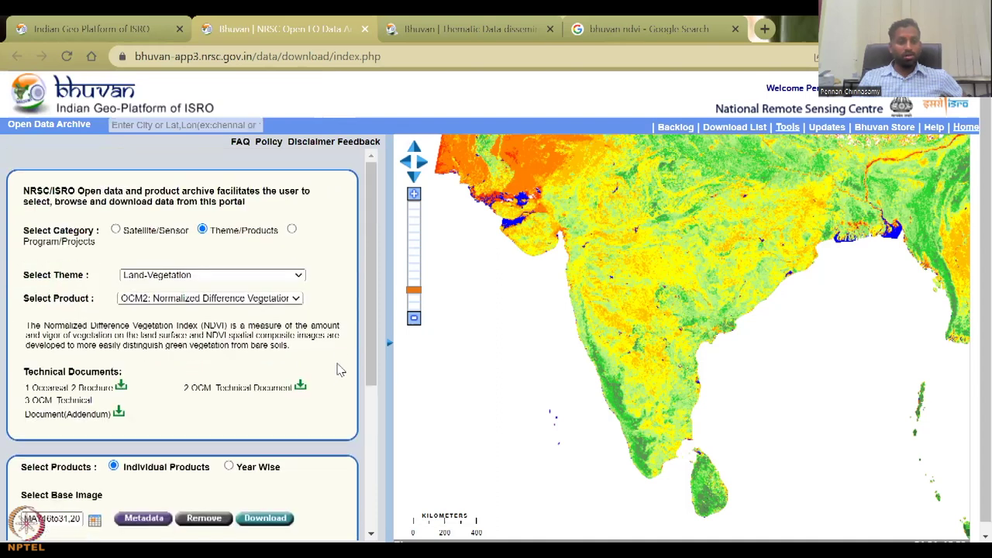
click(225, 300)
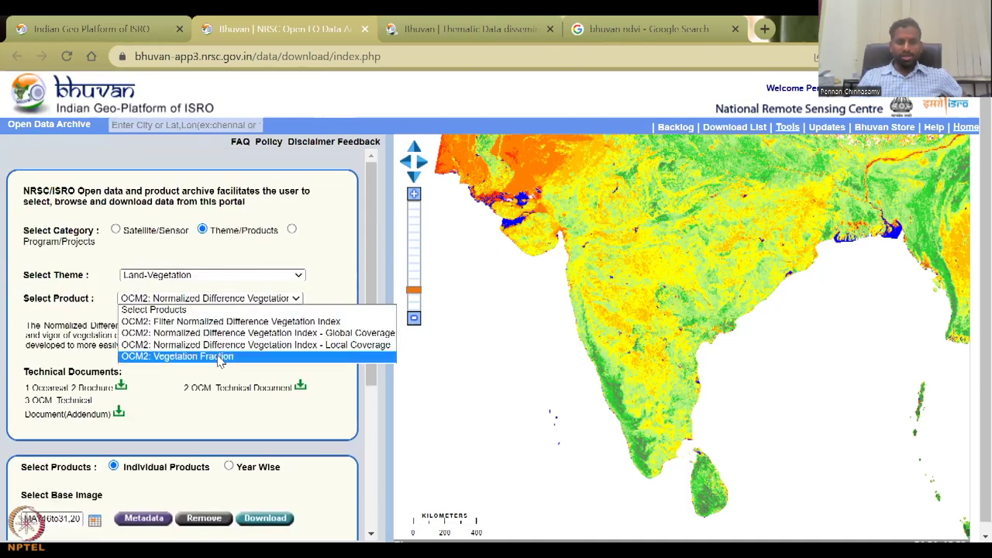
click(330, 357)
scroll(132, 314, down, 1)
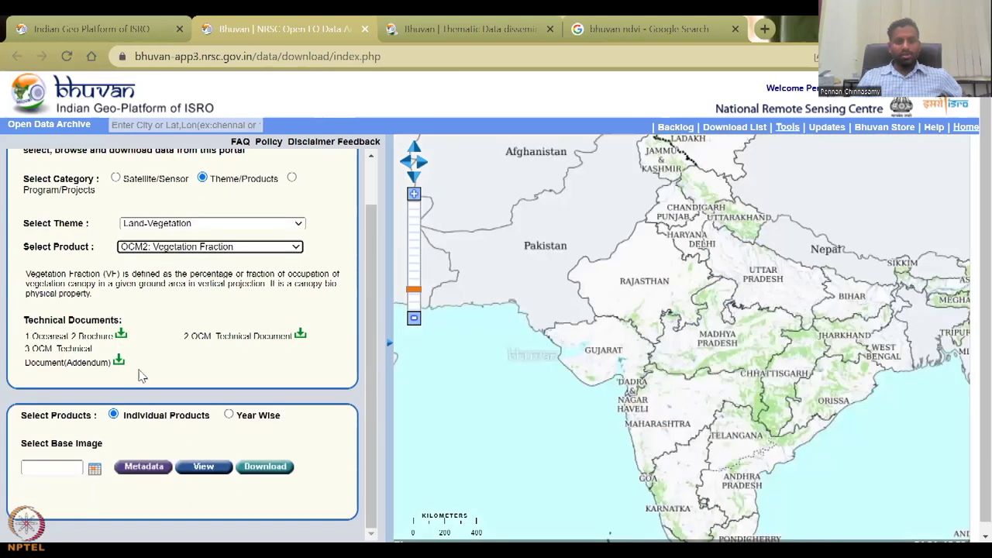
- Open the Oceansat-2 Brochure for the Vegetation Fraction product, skim its pages and return to the data archive
click(121, 336)
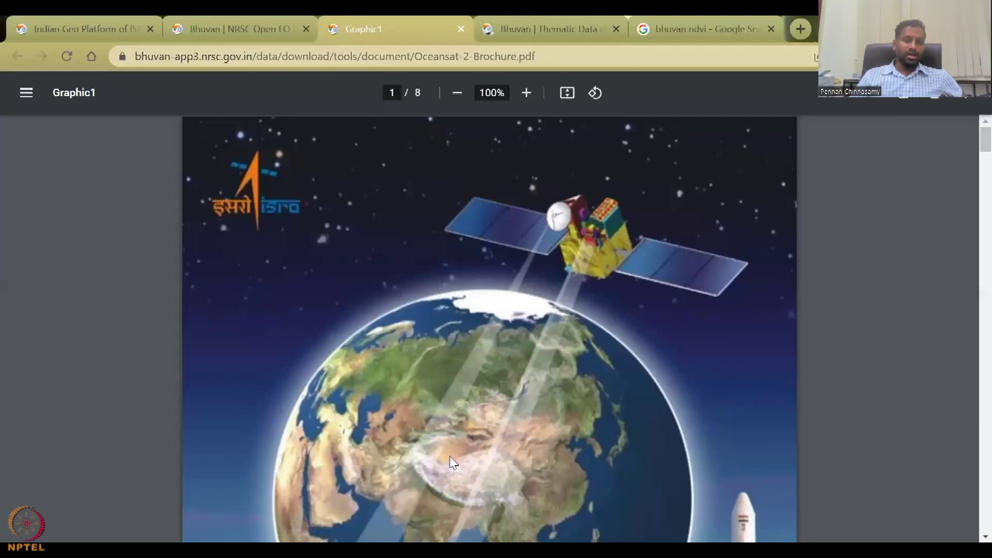
scroll(453, 446, down, 15)
key(ctrl+shift+Tab)
- Open the OCM Technical Document, close the brochure and thematic data tabs, and read through to the vegetation fraction formula
click(297, 339)
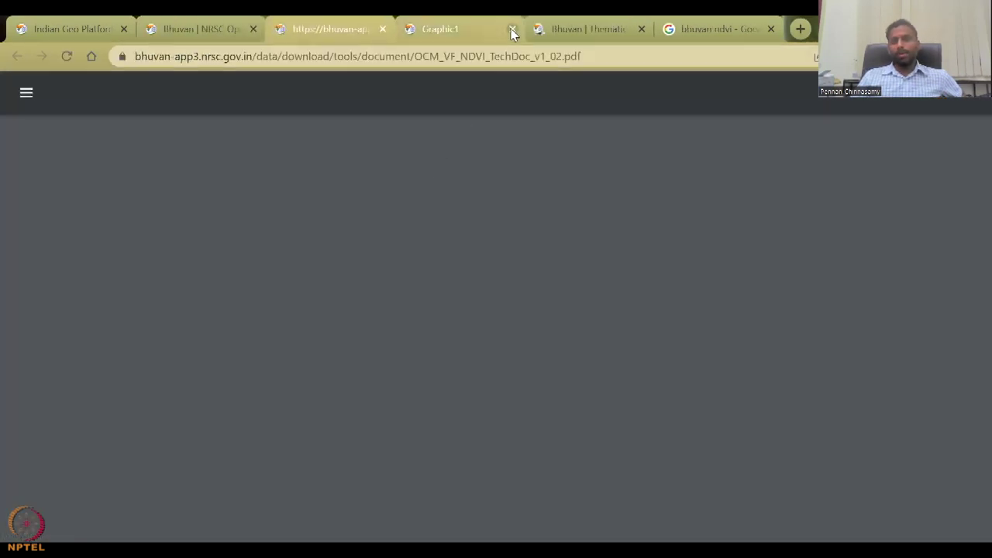
click(512, 30)
click(512, 30)
scroll(485, 281, down, 3)
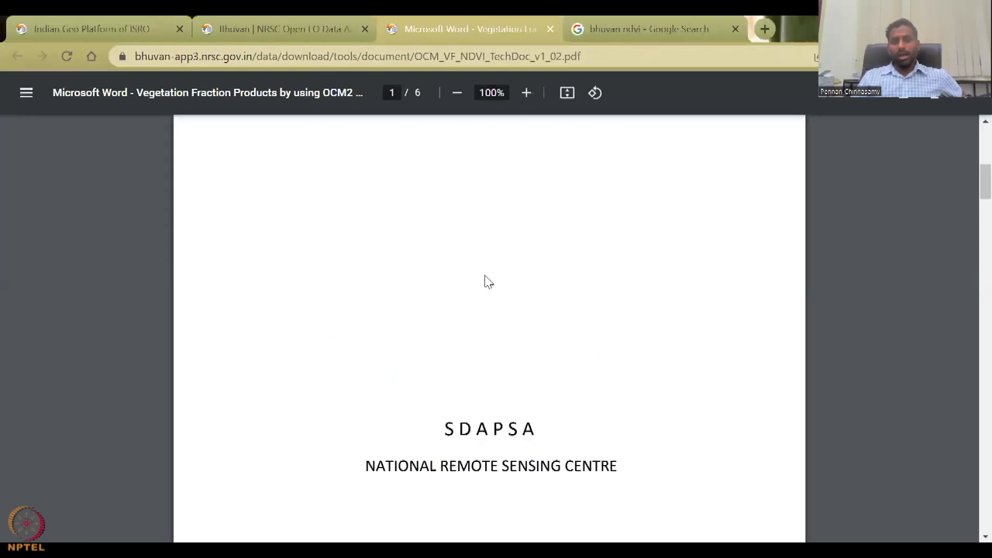
scroll(488, 282, down, 5)
scroll(487, 279, down, 10)
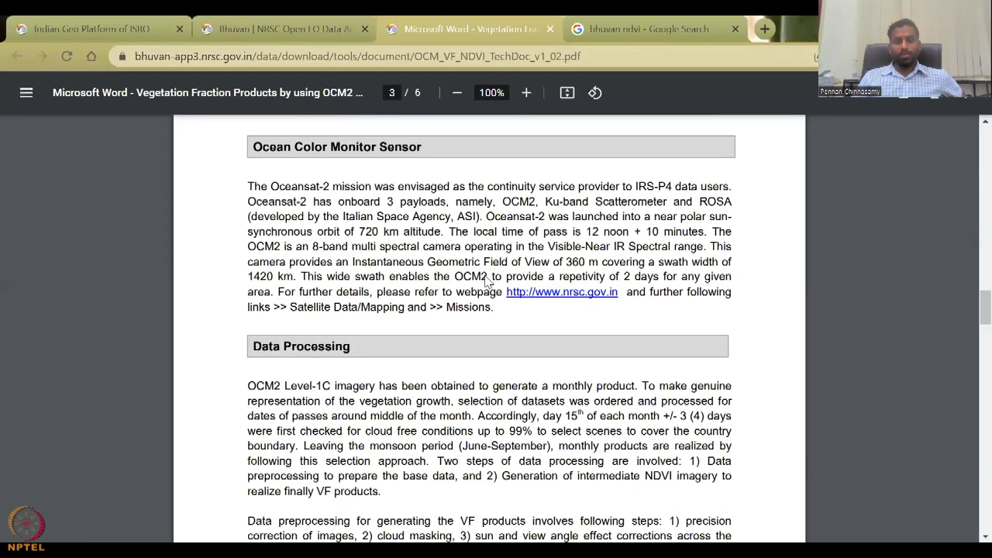
scroll(486, 280, down, 10)
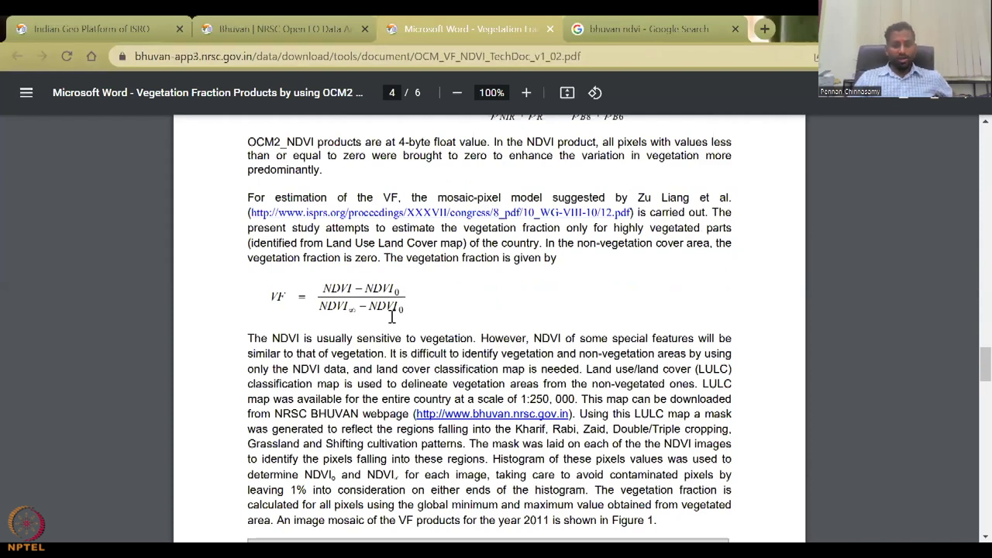
- Return to the data archive and display the May 16 to 31, 2021 Vegetation Fraction image on the map
key(ctrl+shift+Tab)
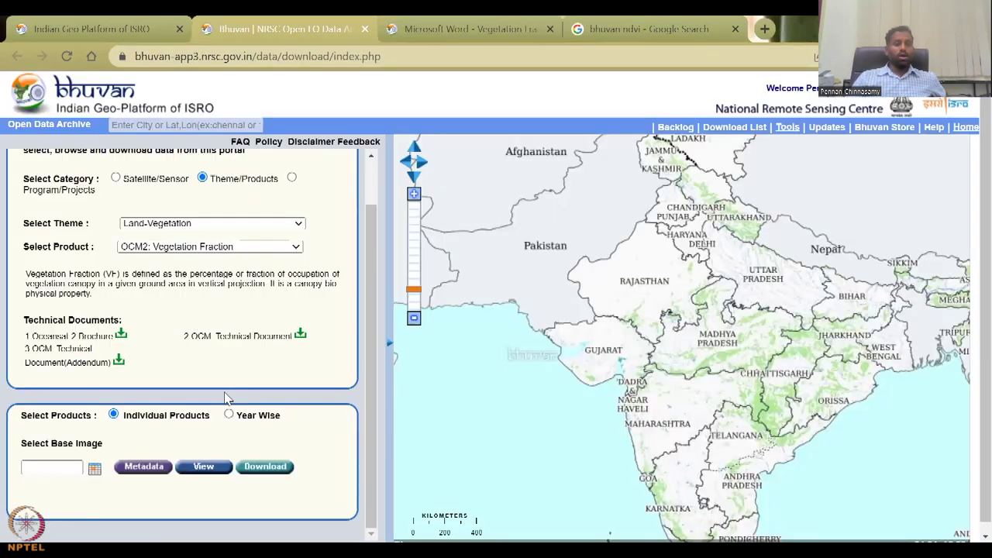
click(94, 459)
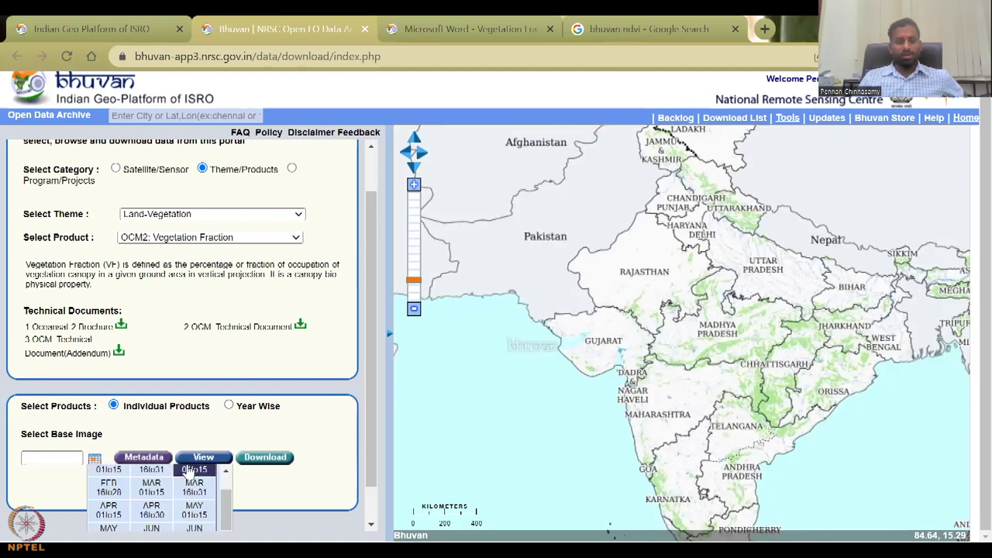
scroll(366, 398, down, 1)
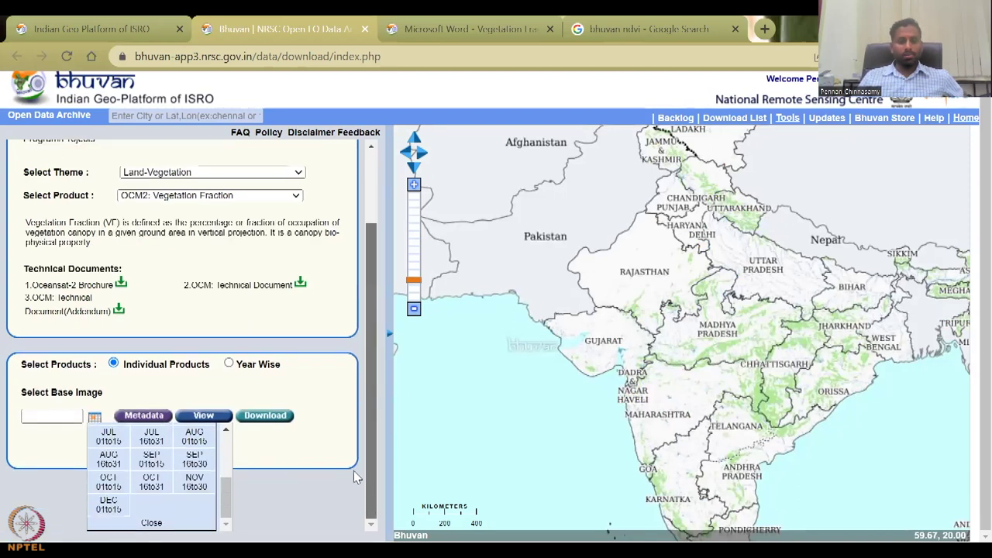
scroll(192, 463, up, 2)
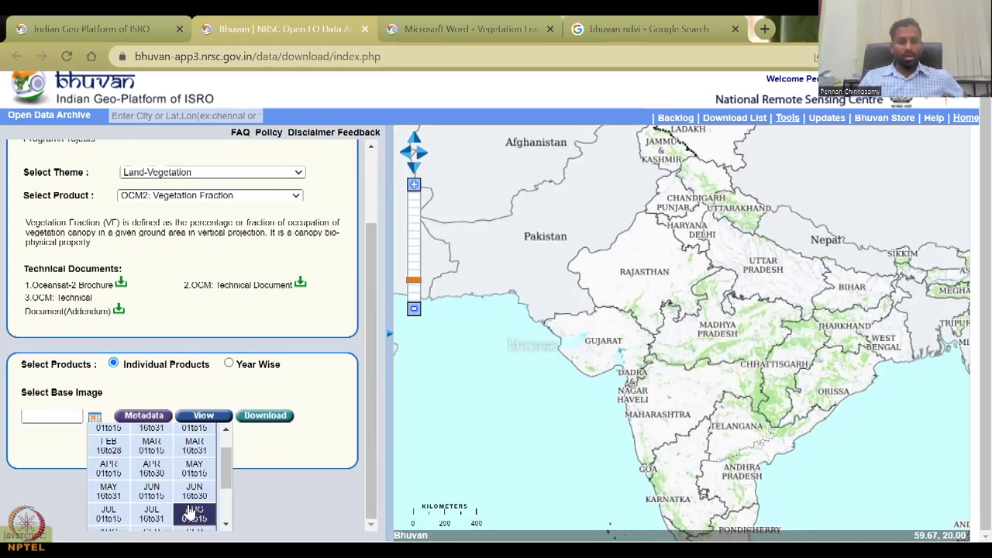
click(109, 496)
click(203, 458)
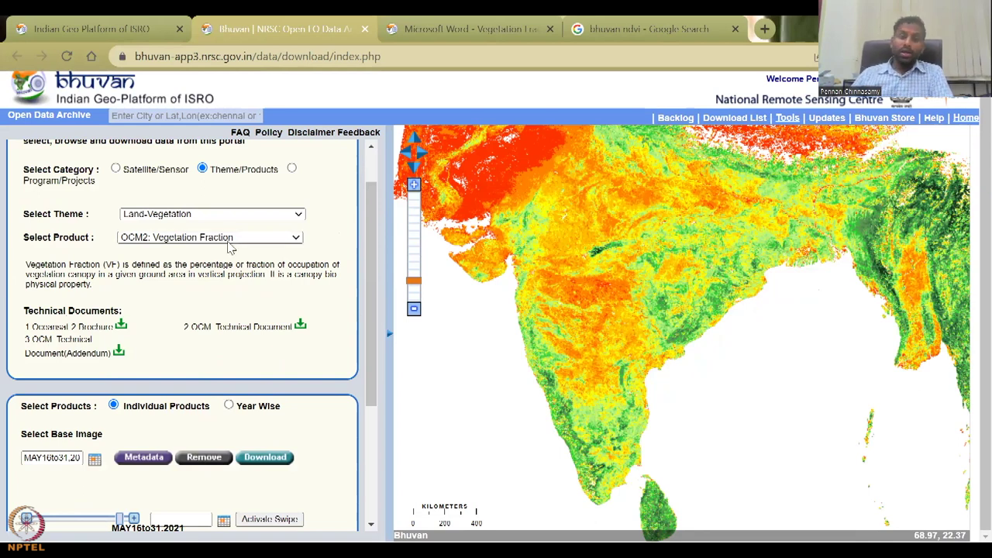
- Set September 1 to 15, 2021 as the Vegetation Fraction comparison image, activate the swipe and bring the legend into view
scroll(186, 430, down, 2)
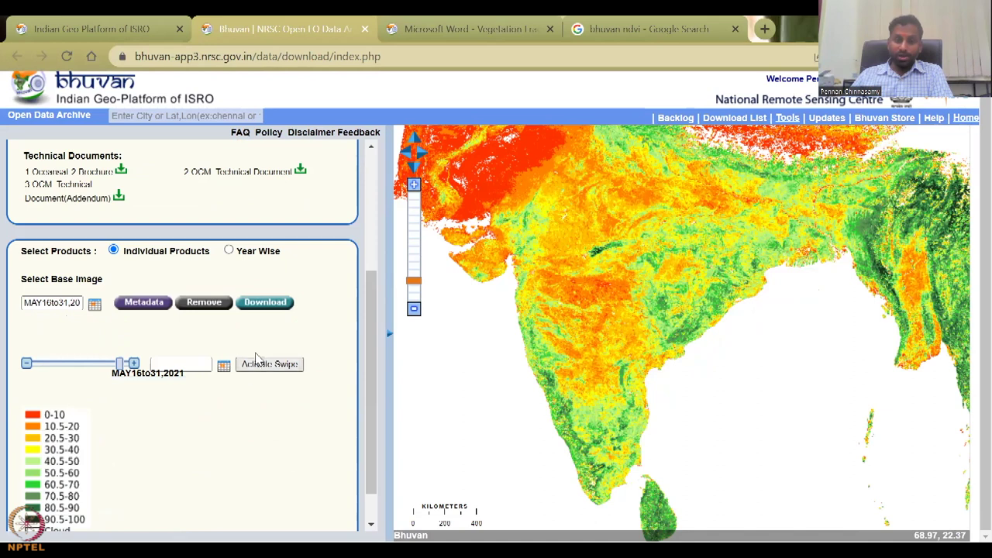
click(223, 365)
scroll(206, 461, down, 3)
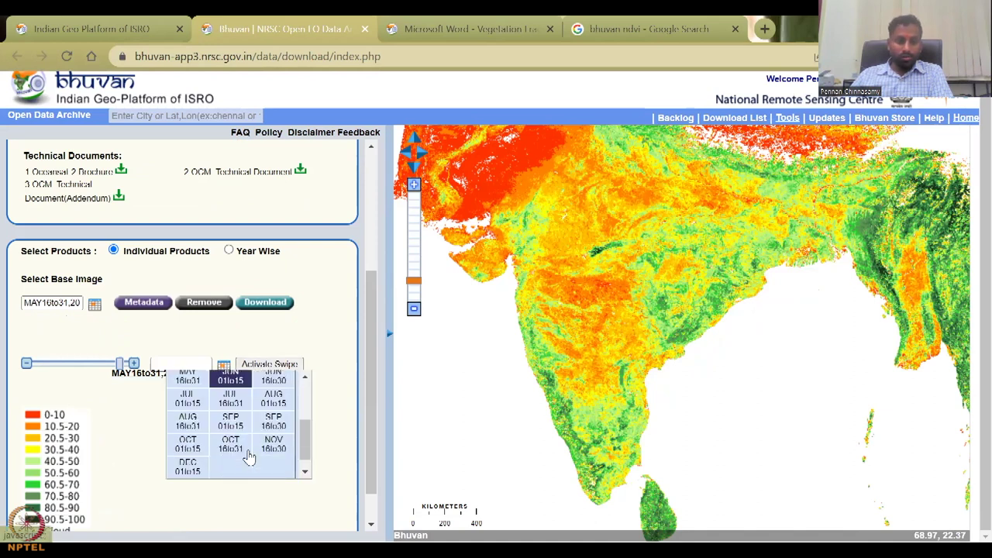
click(230, 411)
click(256, 365)
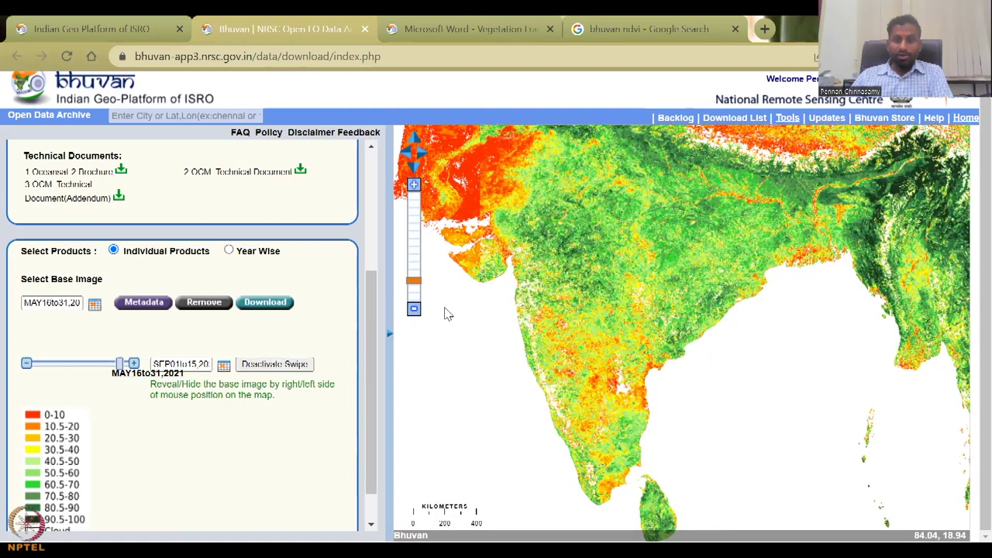
scroll(178, 449, down, 1)
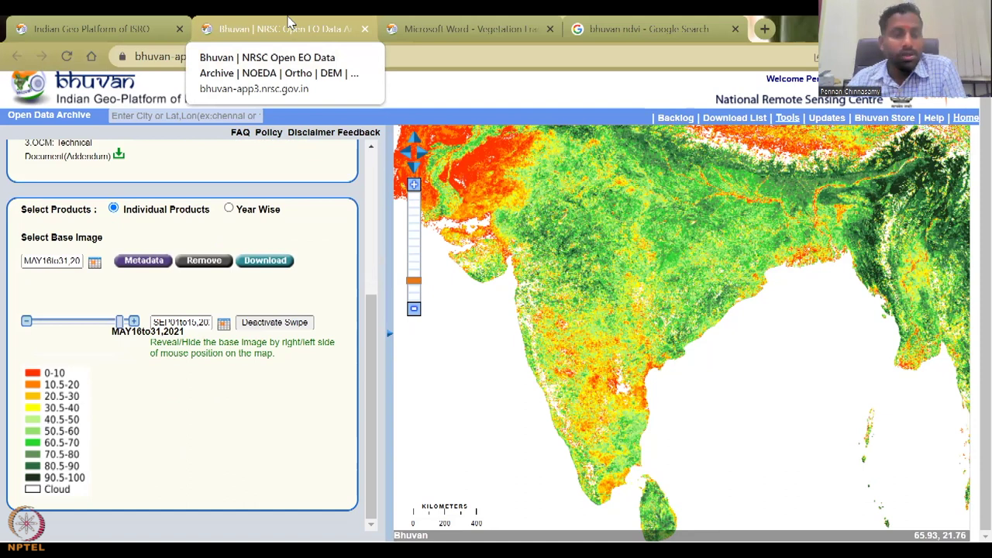
- Switch the category to Program/Projects and select the National Information System for Climate and Environment Studies (NICES) project with the Terrestrial Sciences group
scroll(304, 238, up, 3)
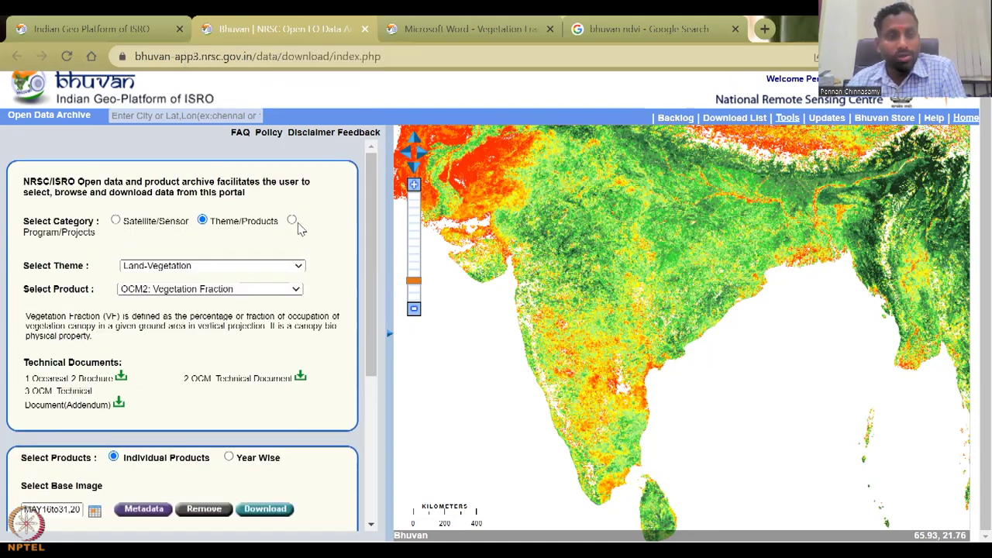
click(292, 221)
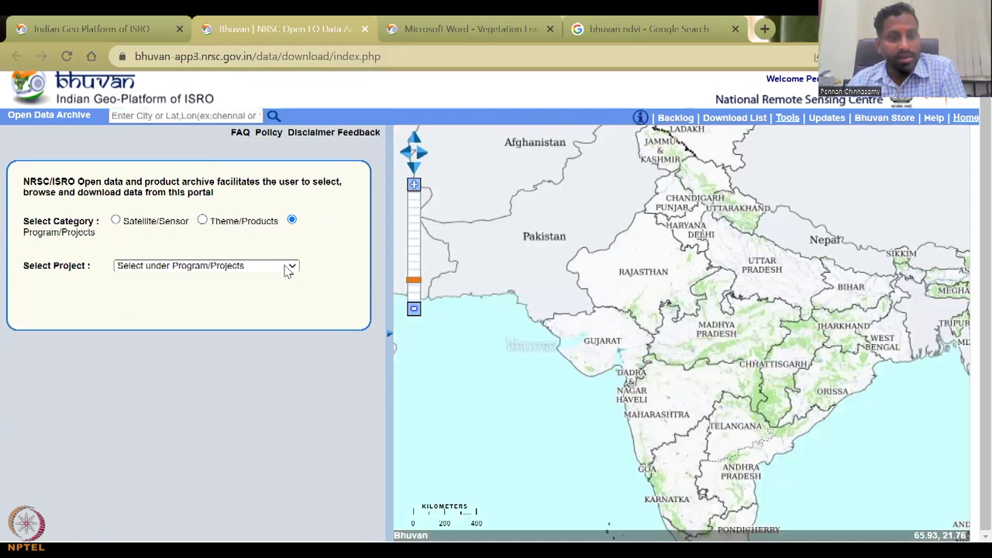
click(289, 267)
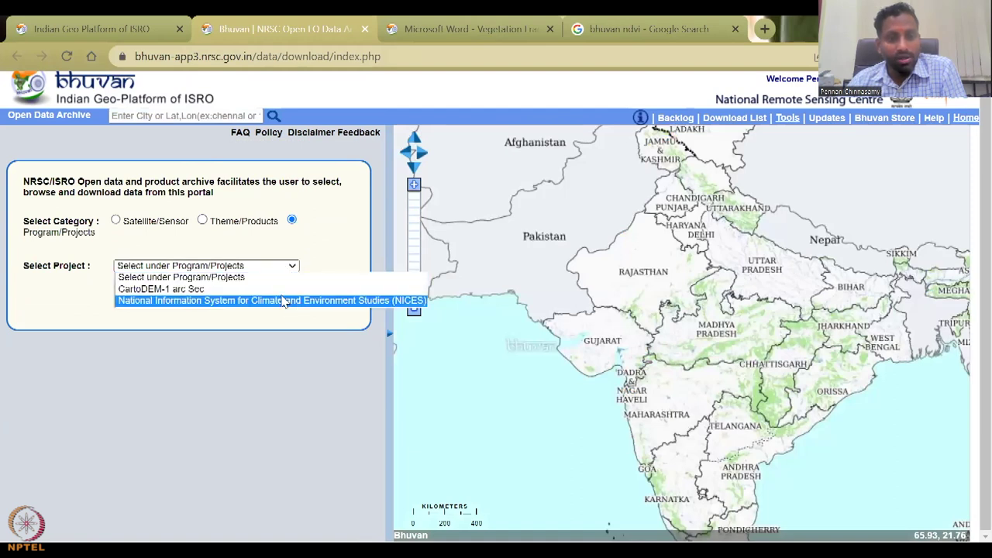
click(280, 301)
click(279, 289)
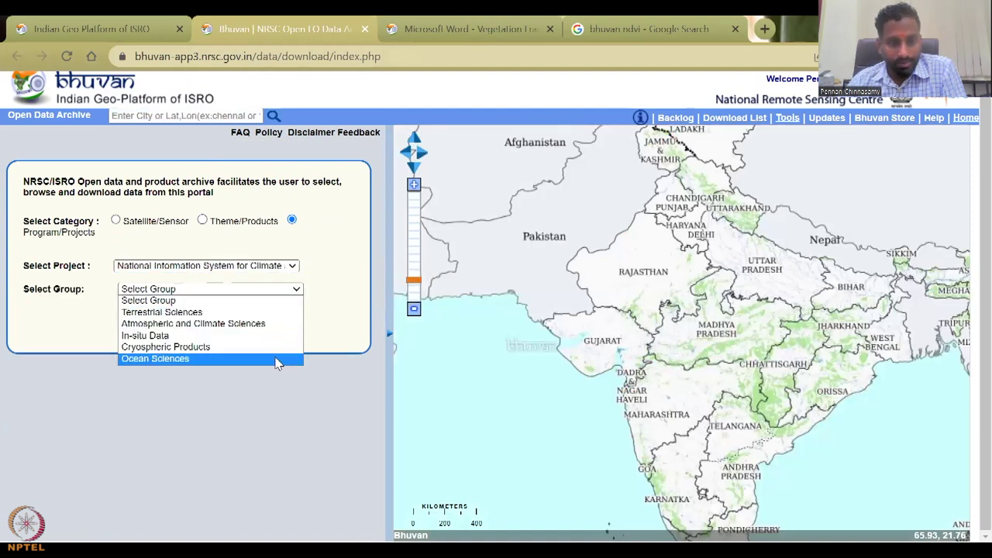
click(262, 313)
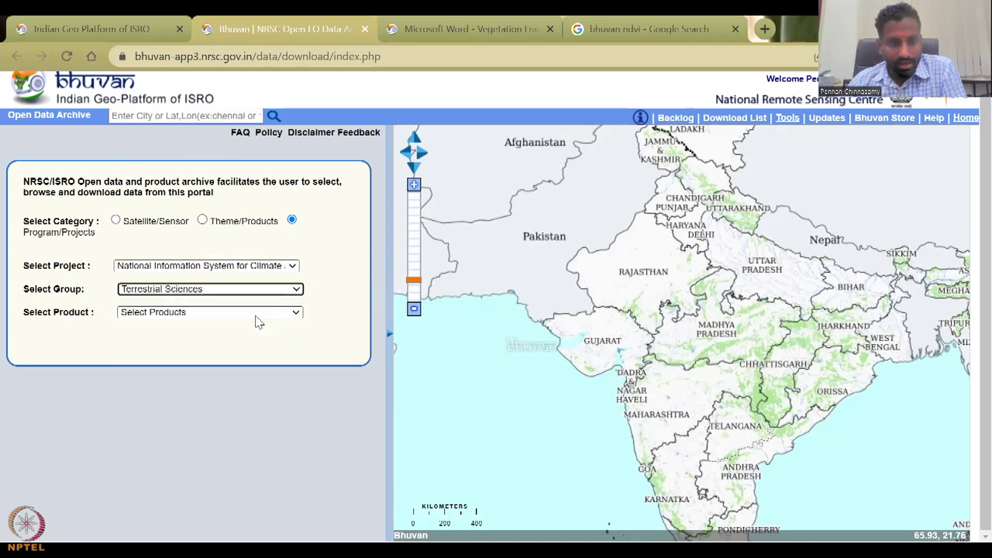
- Look through the Terrestrial Sciences products and select OCM2: Normalized Difference Vegetation Index - Local Coverage
click(259, 314)
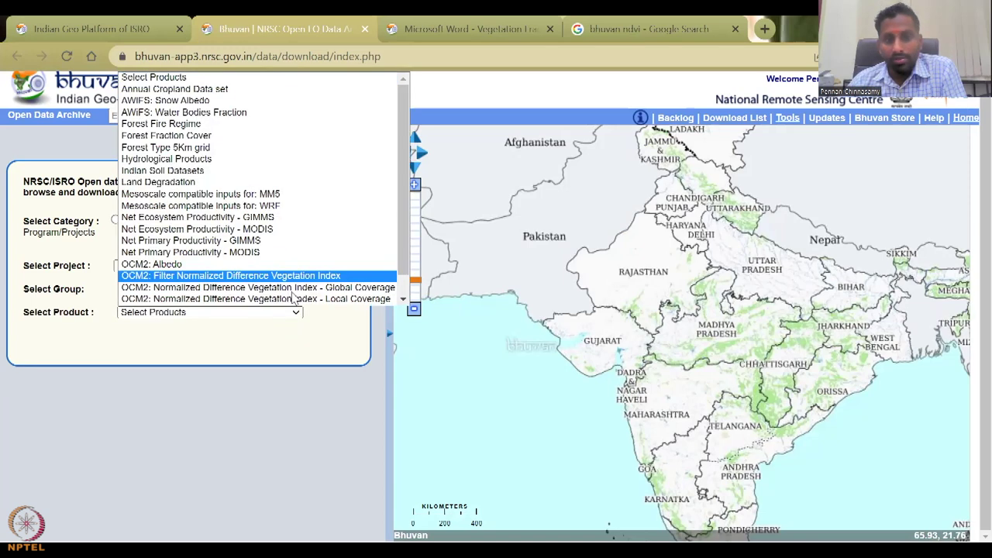
scroll(310, 285, down, 1)
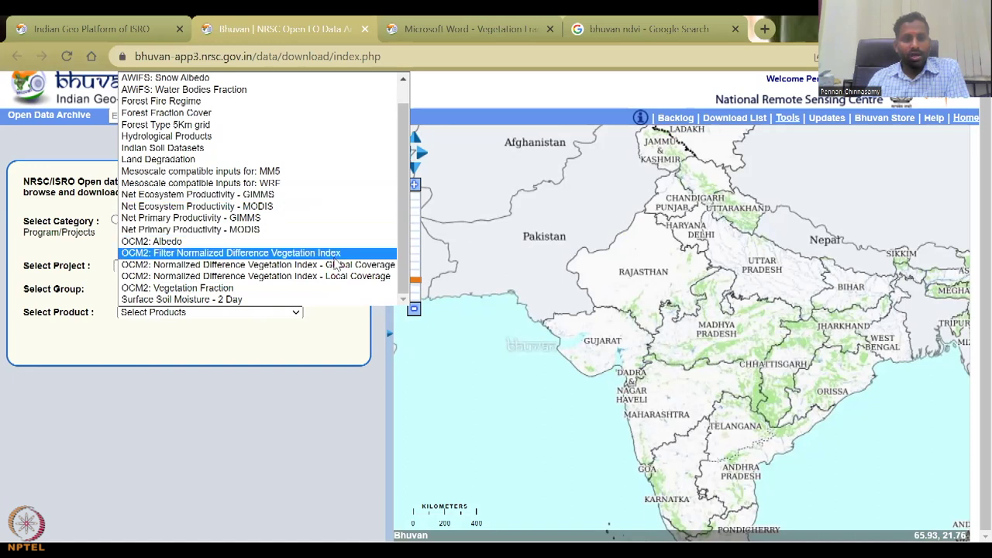
scroll(338, 266, up, 1)
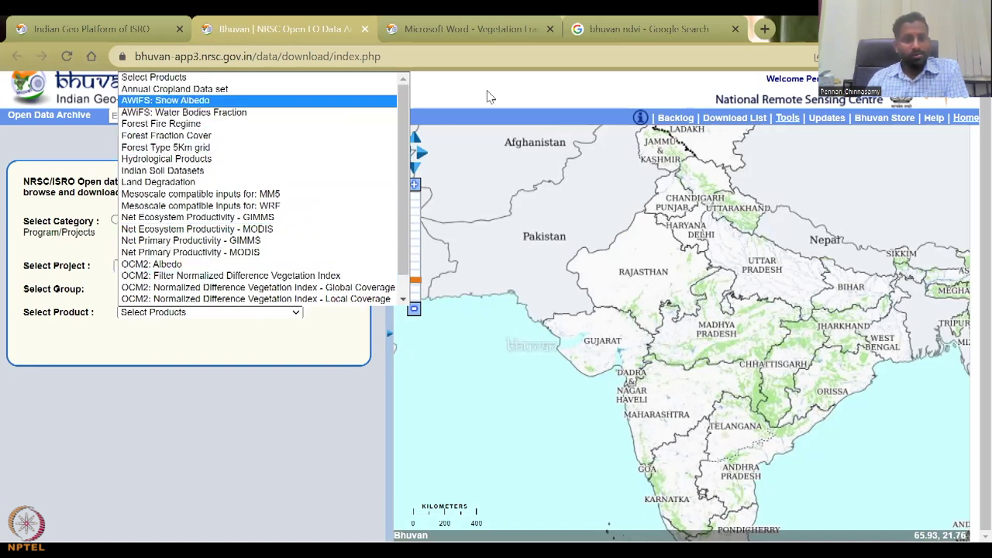
click(471, 128)
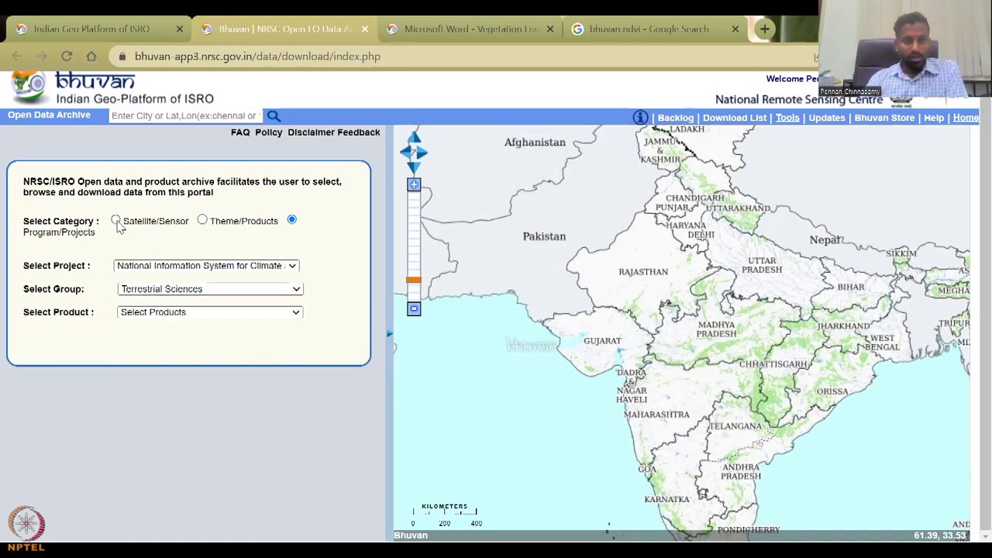
click(210, 312)
scroll(232, 287, down, 1)
click(232, 276)
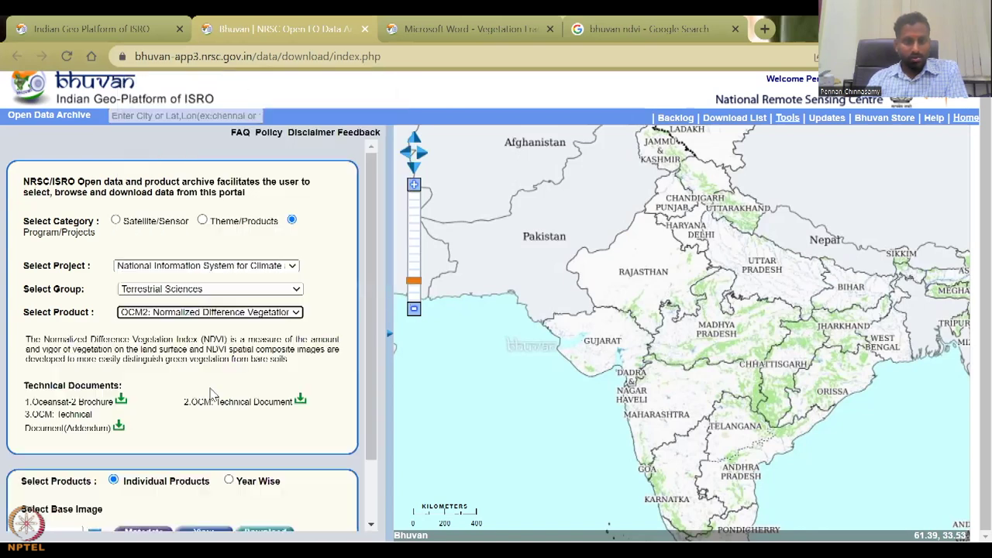
- Choose September 1 to 15, 2021 as the NDVI base image and display it on the map
scroll(163, 471, down, 3)
click(95, 459)
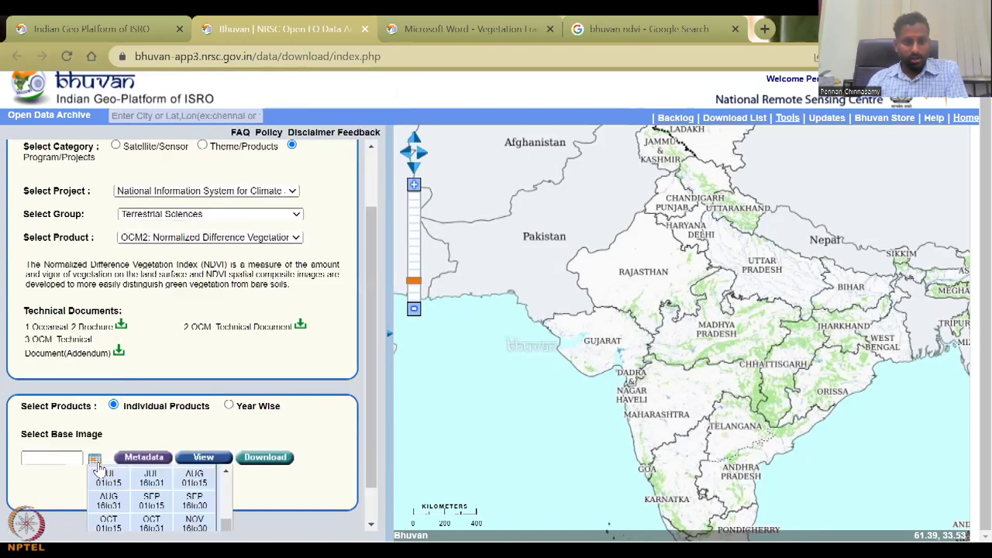
scroll(162, 500, down, 2)
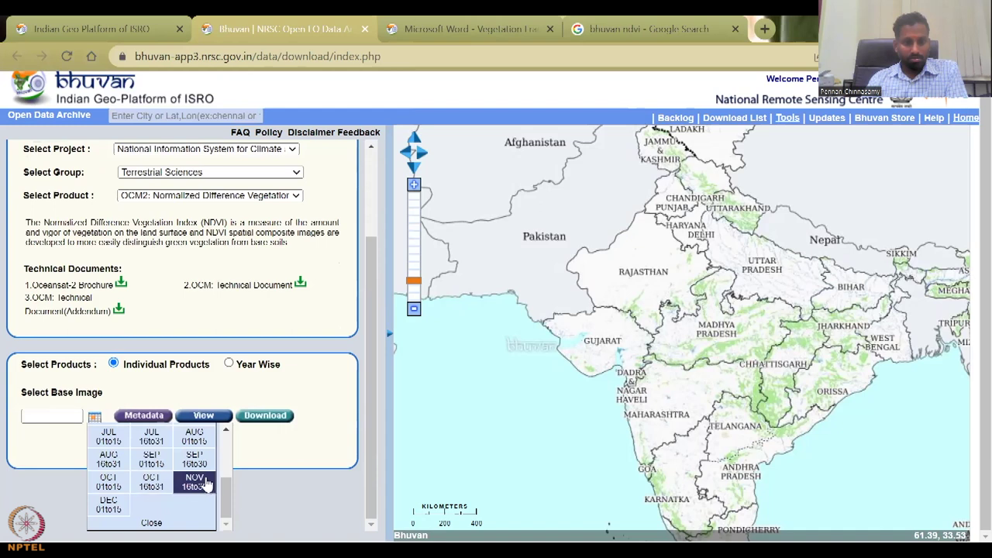
click(155, 459)
click(209, 460)
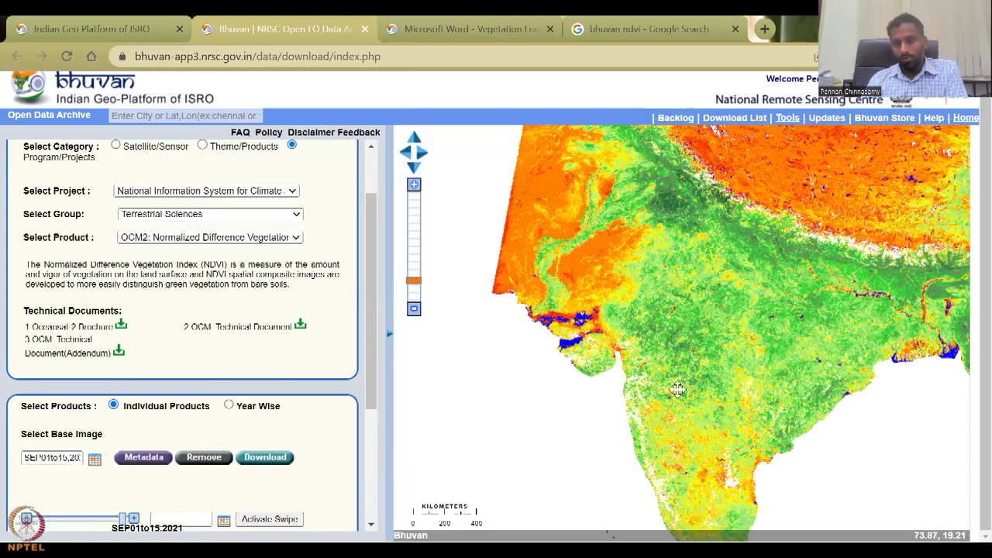
- Zoom the NDVI map in over western India to the closest levels and zoom back out slightly
scroll(627, 343, up, 1)
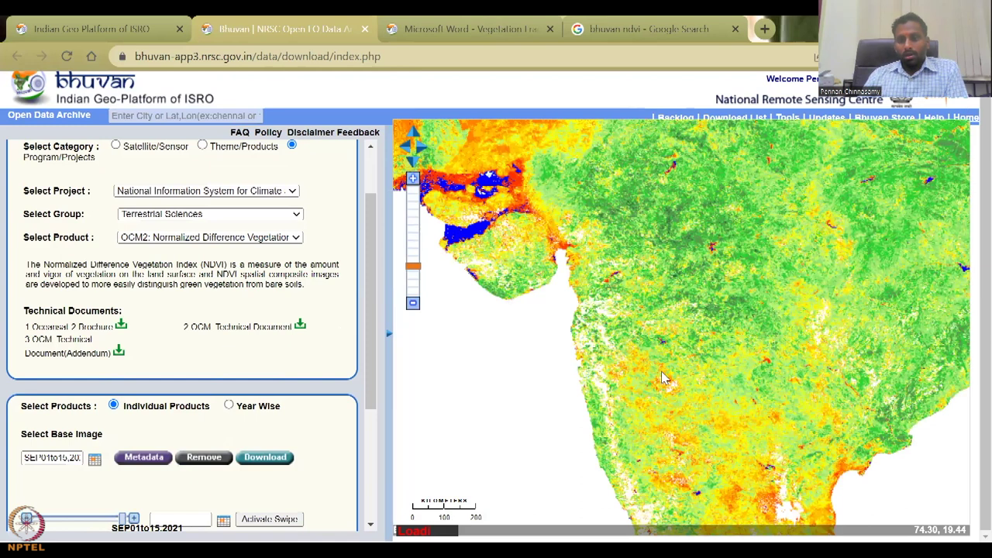
scroll(745, 255, up, 3)
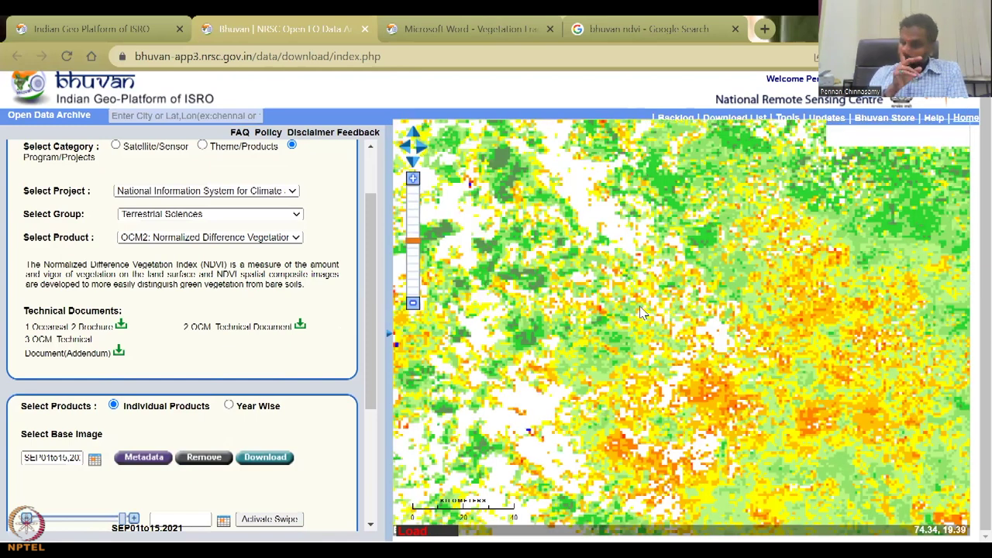
scroll(640, 312, up, 5)
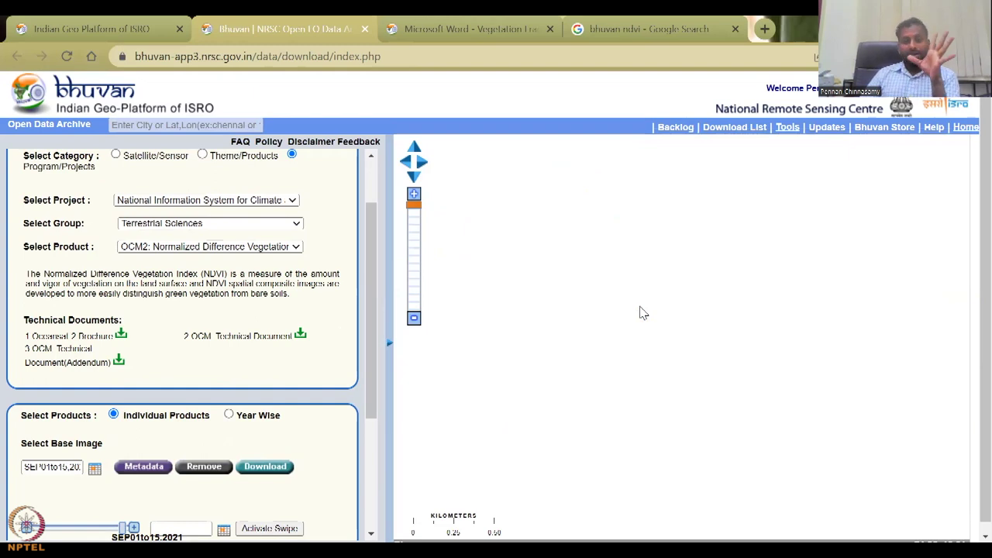
scroll(255, 442, down, 5)
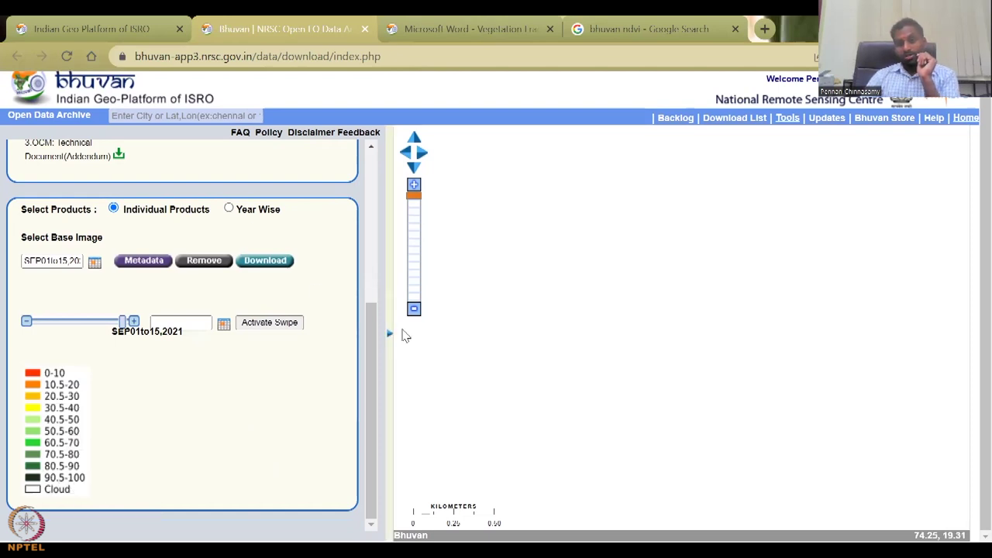
click(414, 309)
click(414, 305)
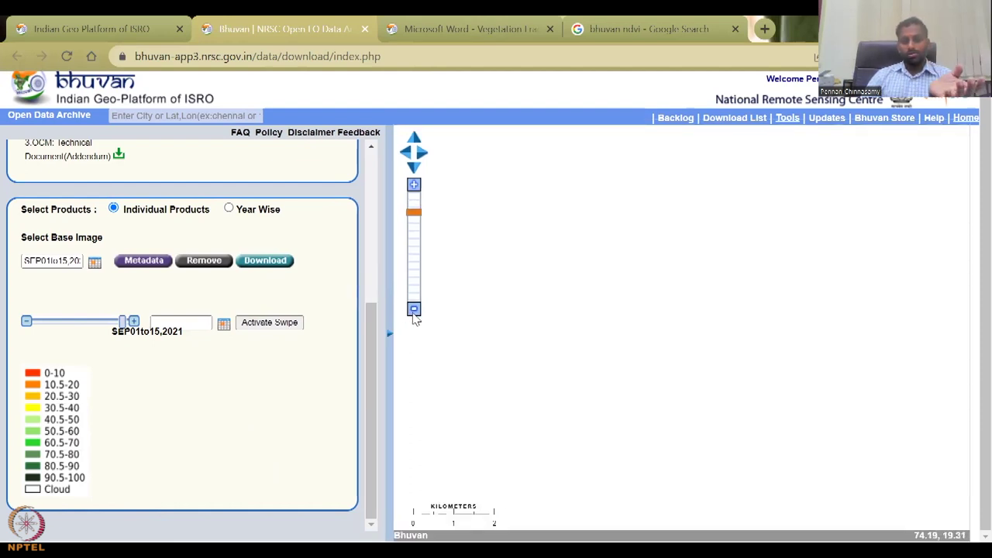
drag(485, 321, 623, 356)
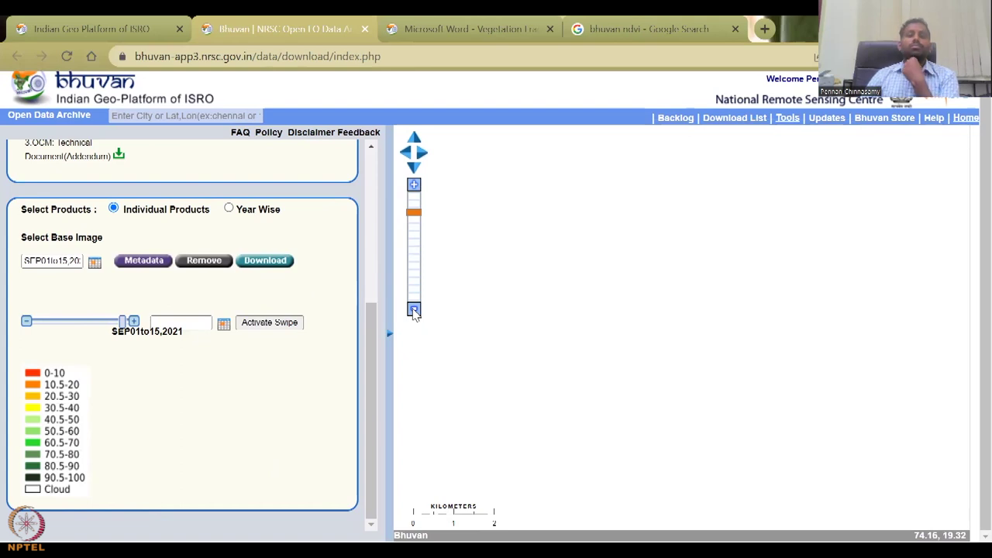
- Remove the September 1 to 15, 2021 NDVI image from the map and display it again, twice
click(204, 263)
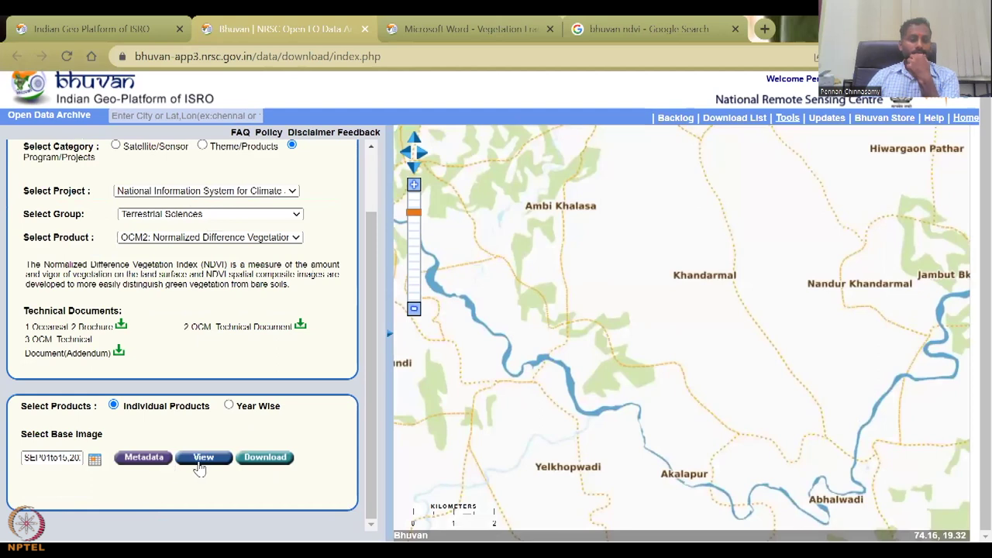
click(203, 457)
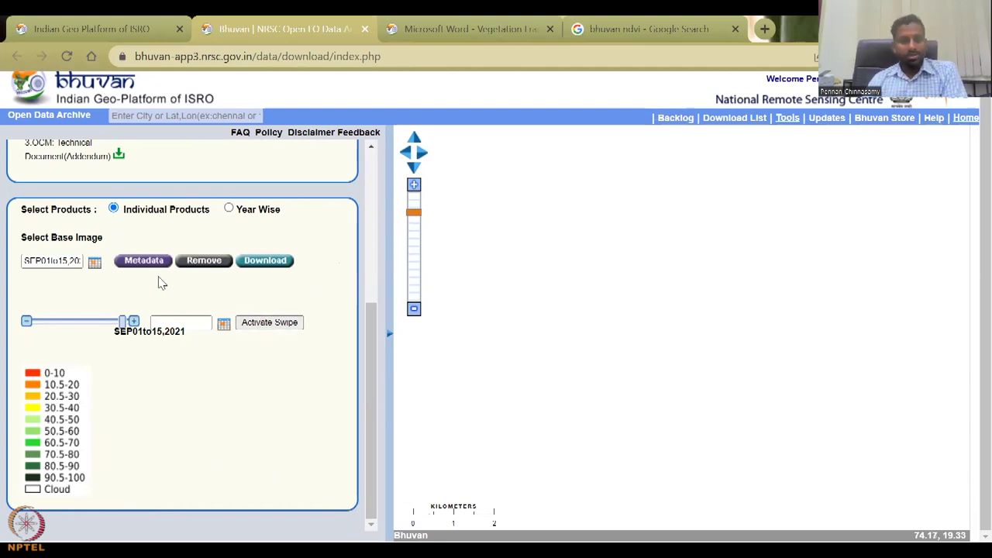
click(193, 265)
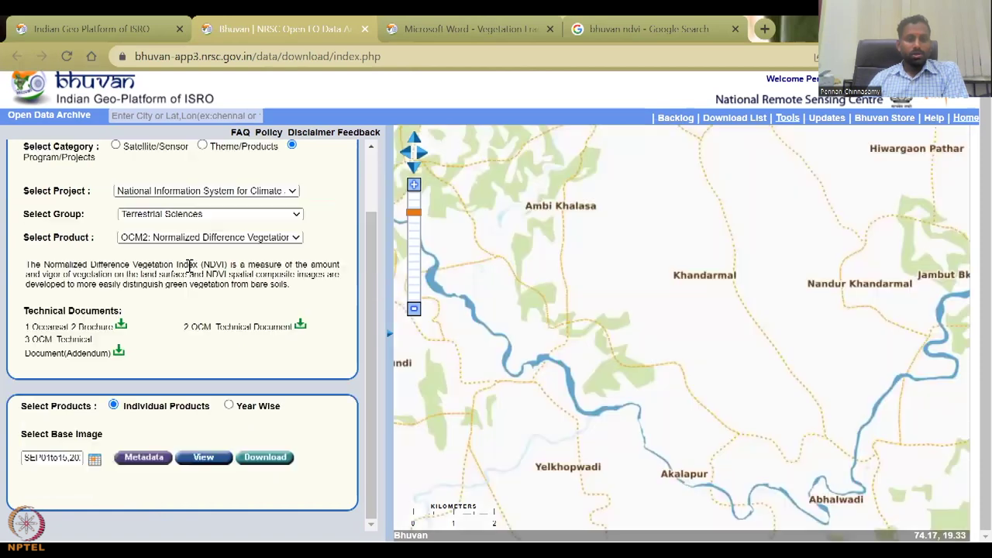
click(206, 459)
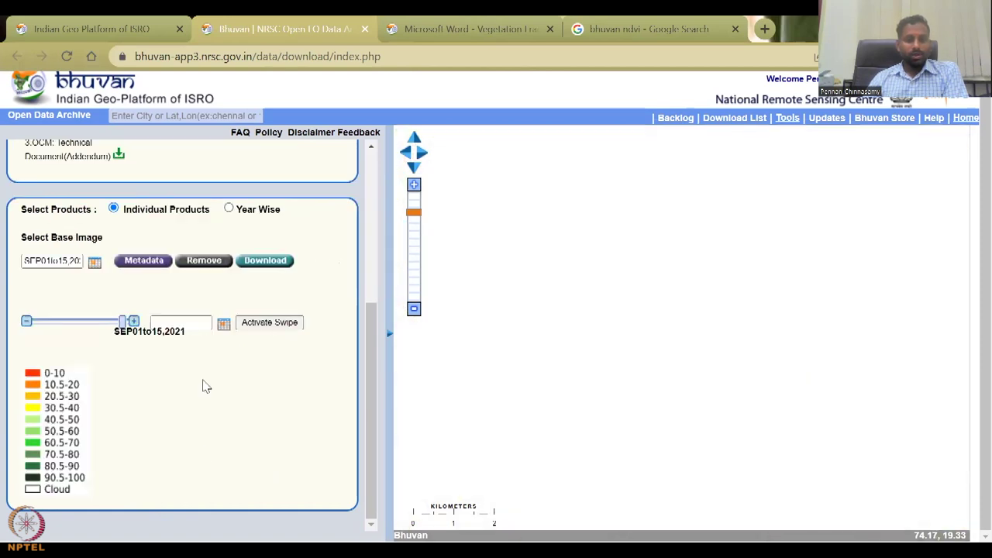
- Reselect the OCM2 NDVI - Local Coverage product and display its September 1 to 15, 2021 image on the reset map
scroll(203, 279, up, 4)
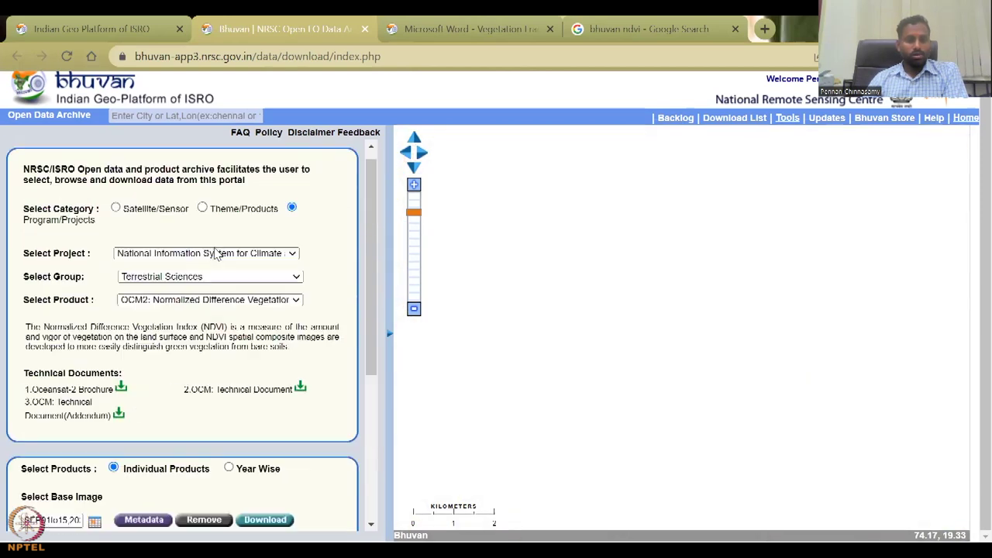
click(227, 314)
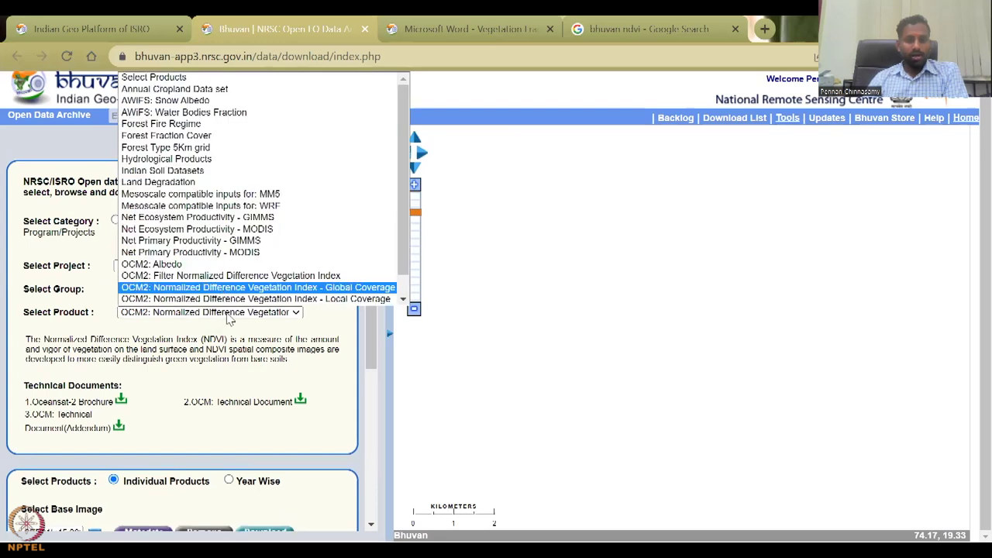
scroll(240, 290, down, 1)
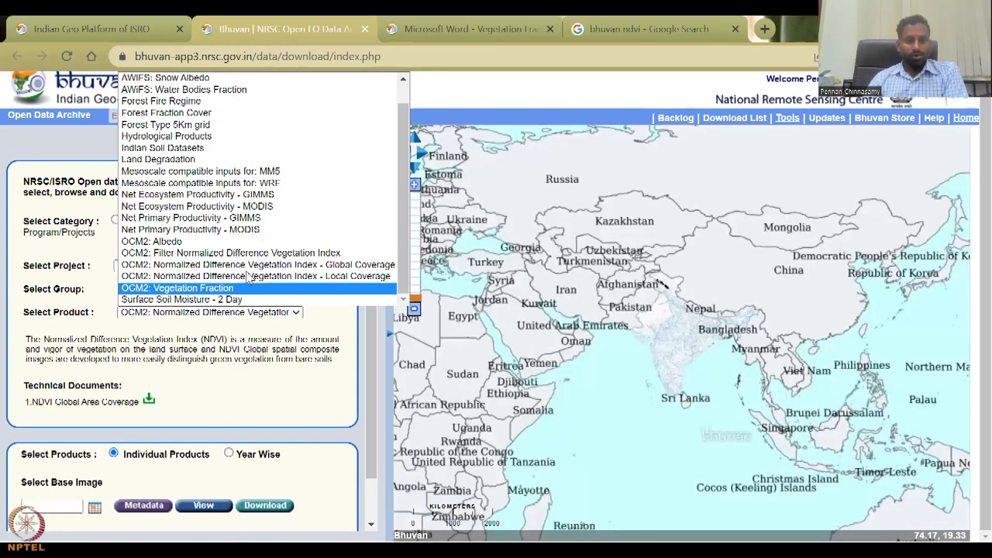
click(248, 276)
click(137, 460)
click(95, 459)
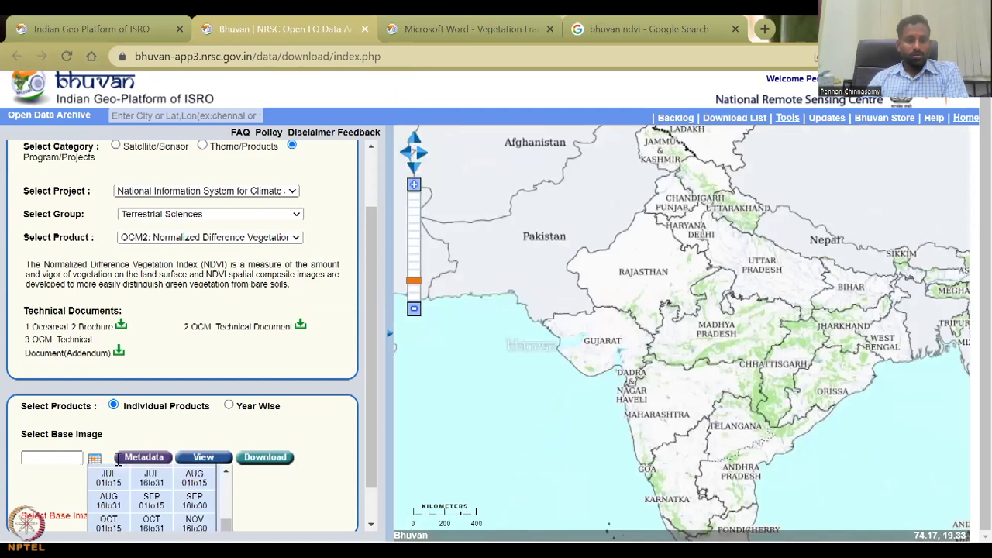
scroll(199, 501, down, 1)
click(153, 472)
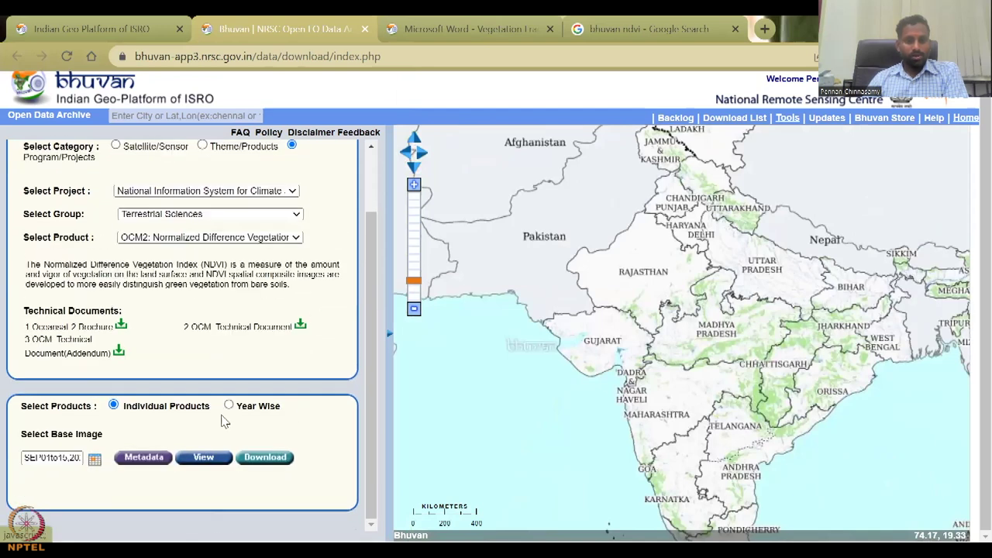
click(205, 457)
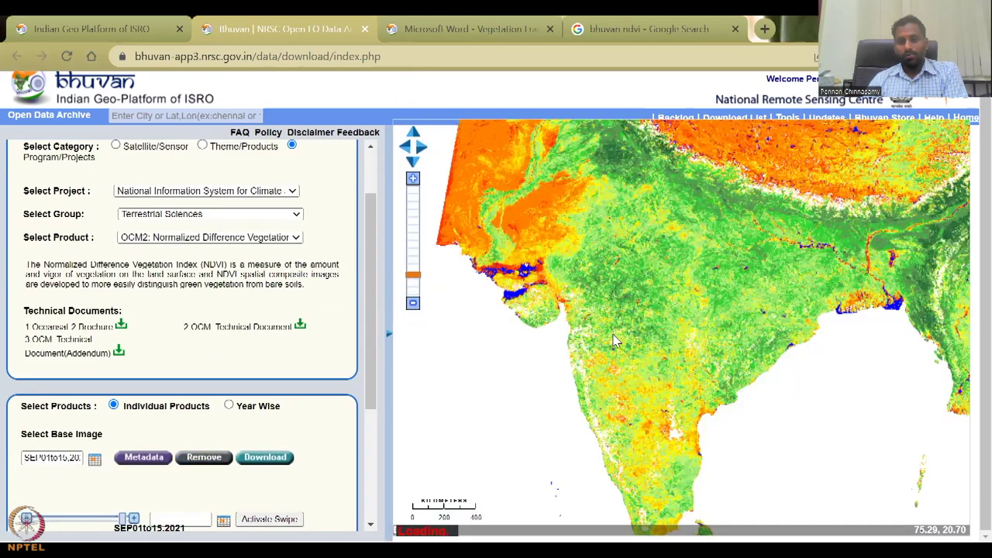
- Zoom in on the NDVI image over Gujarat's southern coast until individual pixels are distinguishable, and bring the colour legend into view
click(414, 257)
double_click(458, 303)
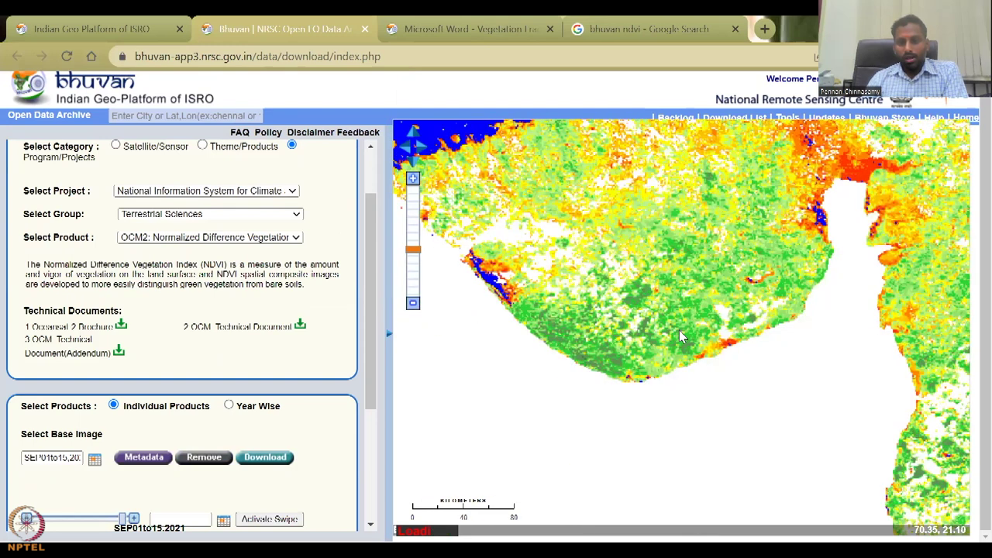
double_click(648, 304)
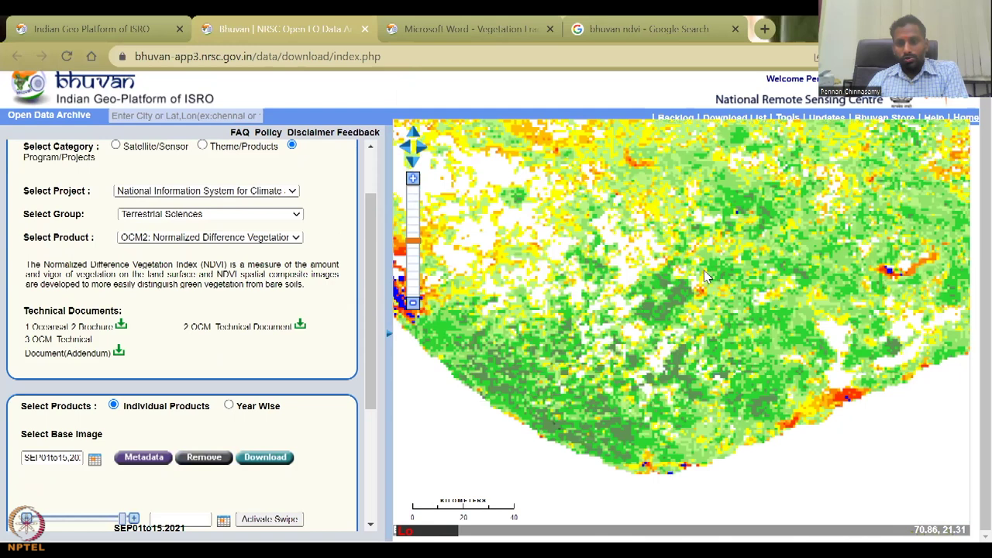
double_click(664, 329)
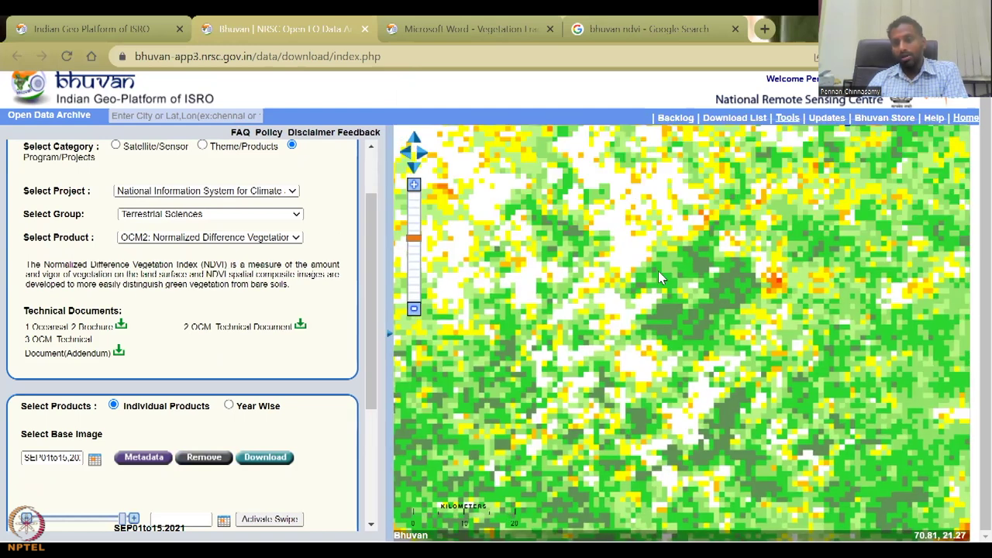
scroll(365, 367, down, 3)
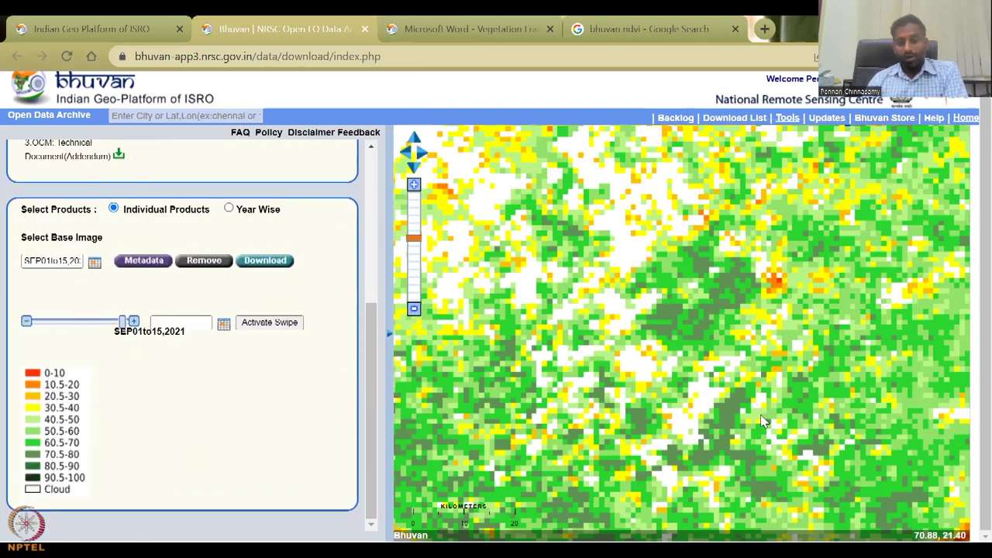